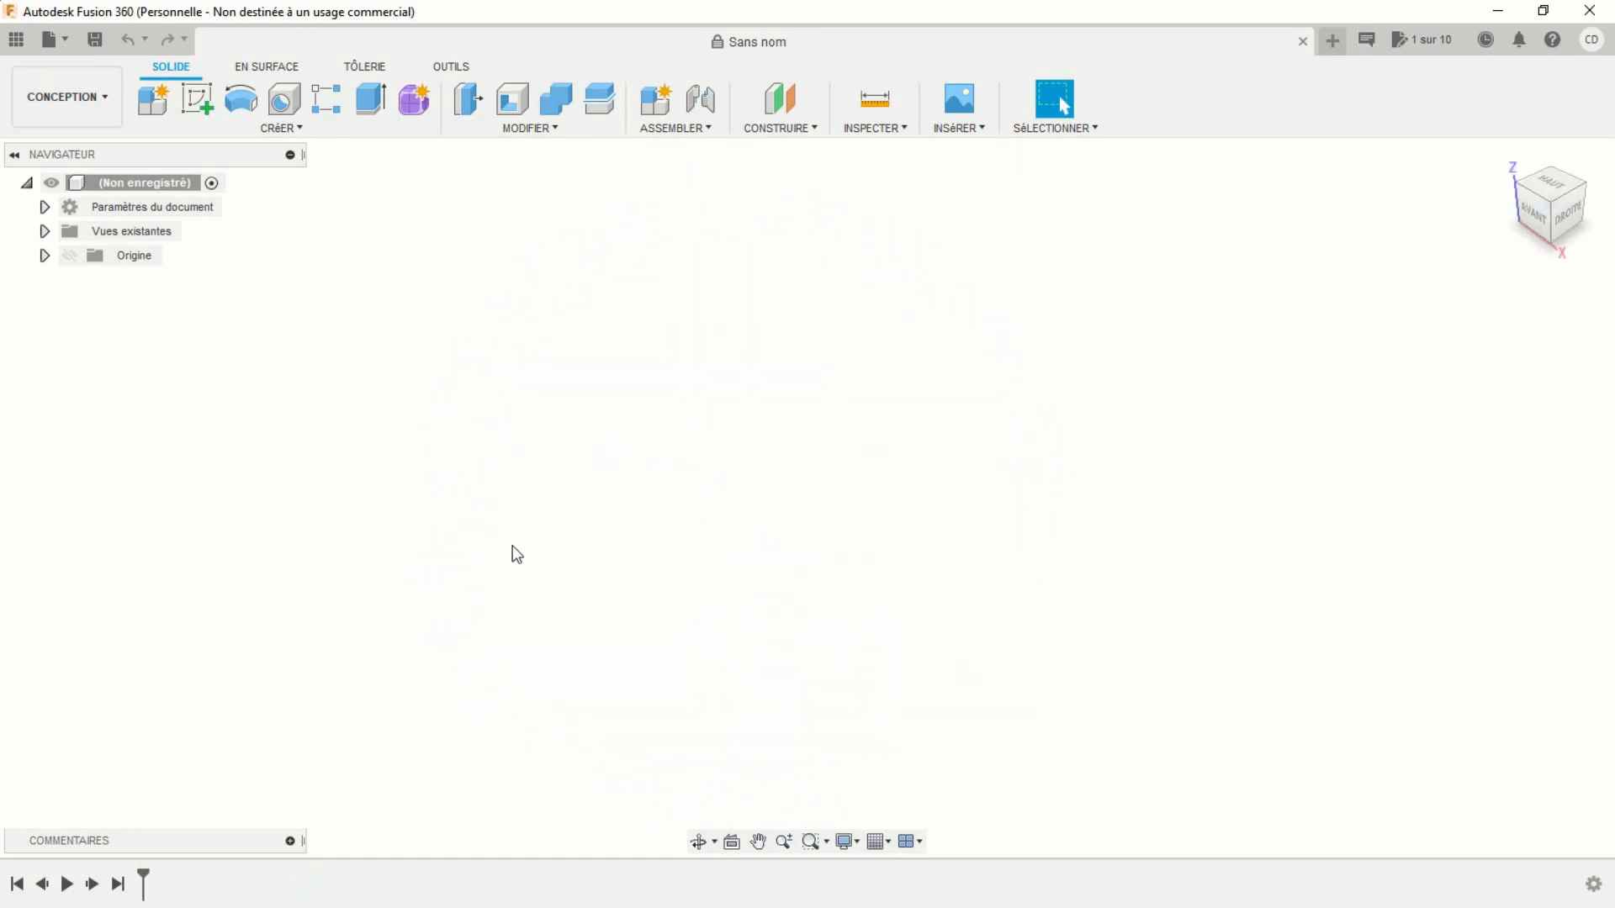
# Create a solid sphere 100 mm in diameter as a new body, centred on the origin of the horizontal plane
pyautogui.click(301, 129)
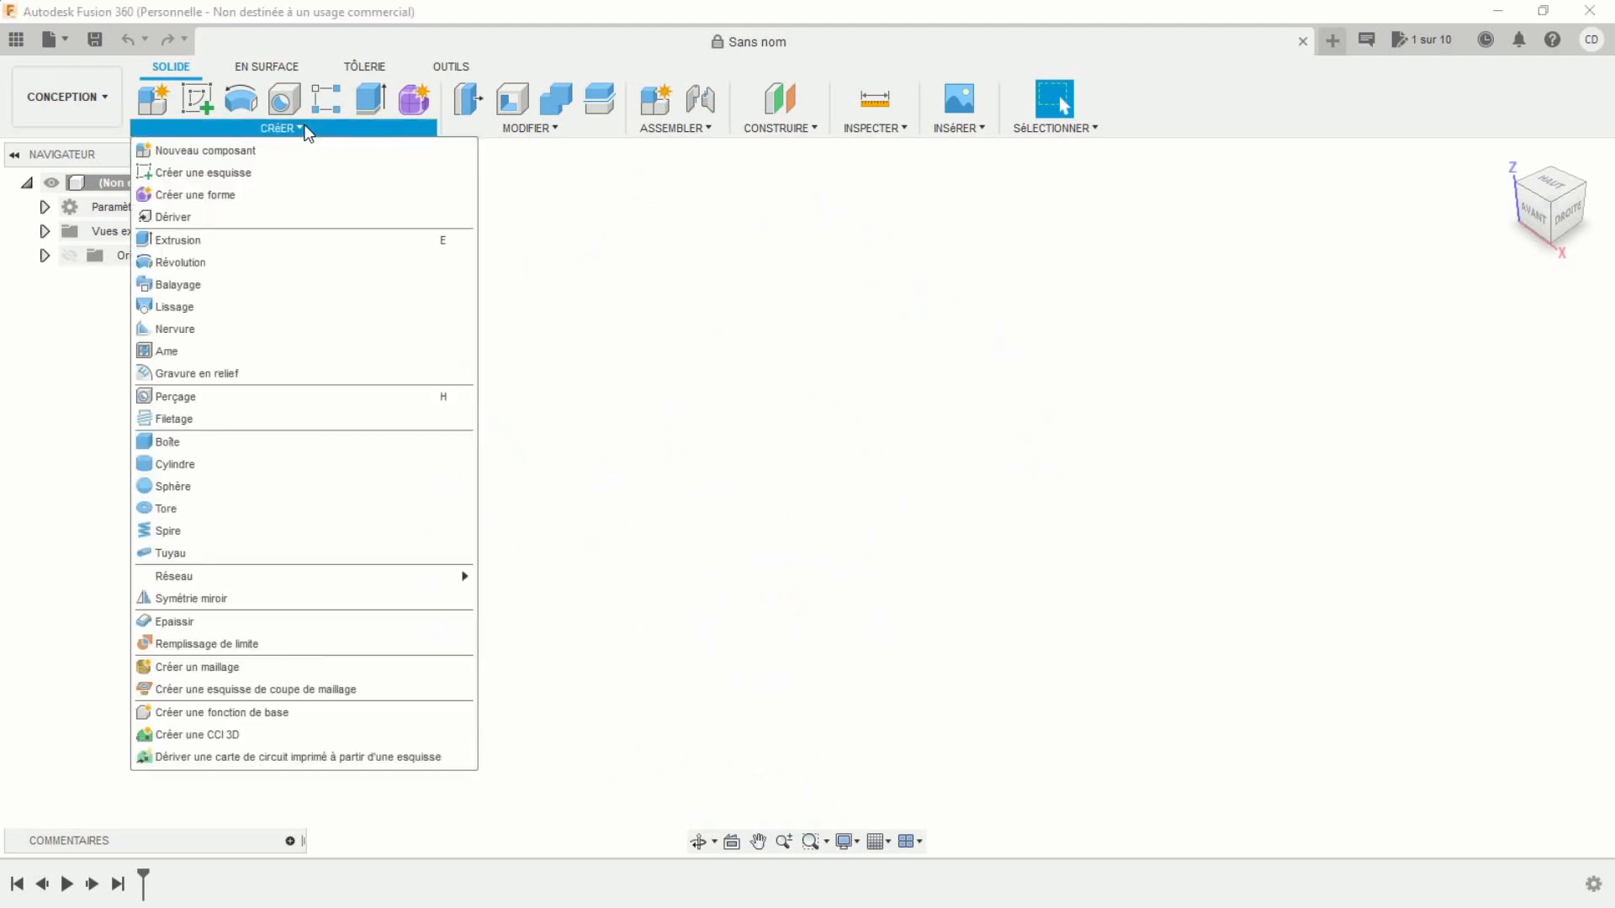
pyautogui.click(196, 491)
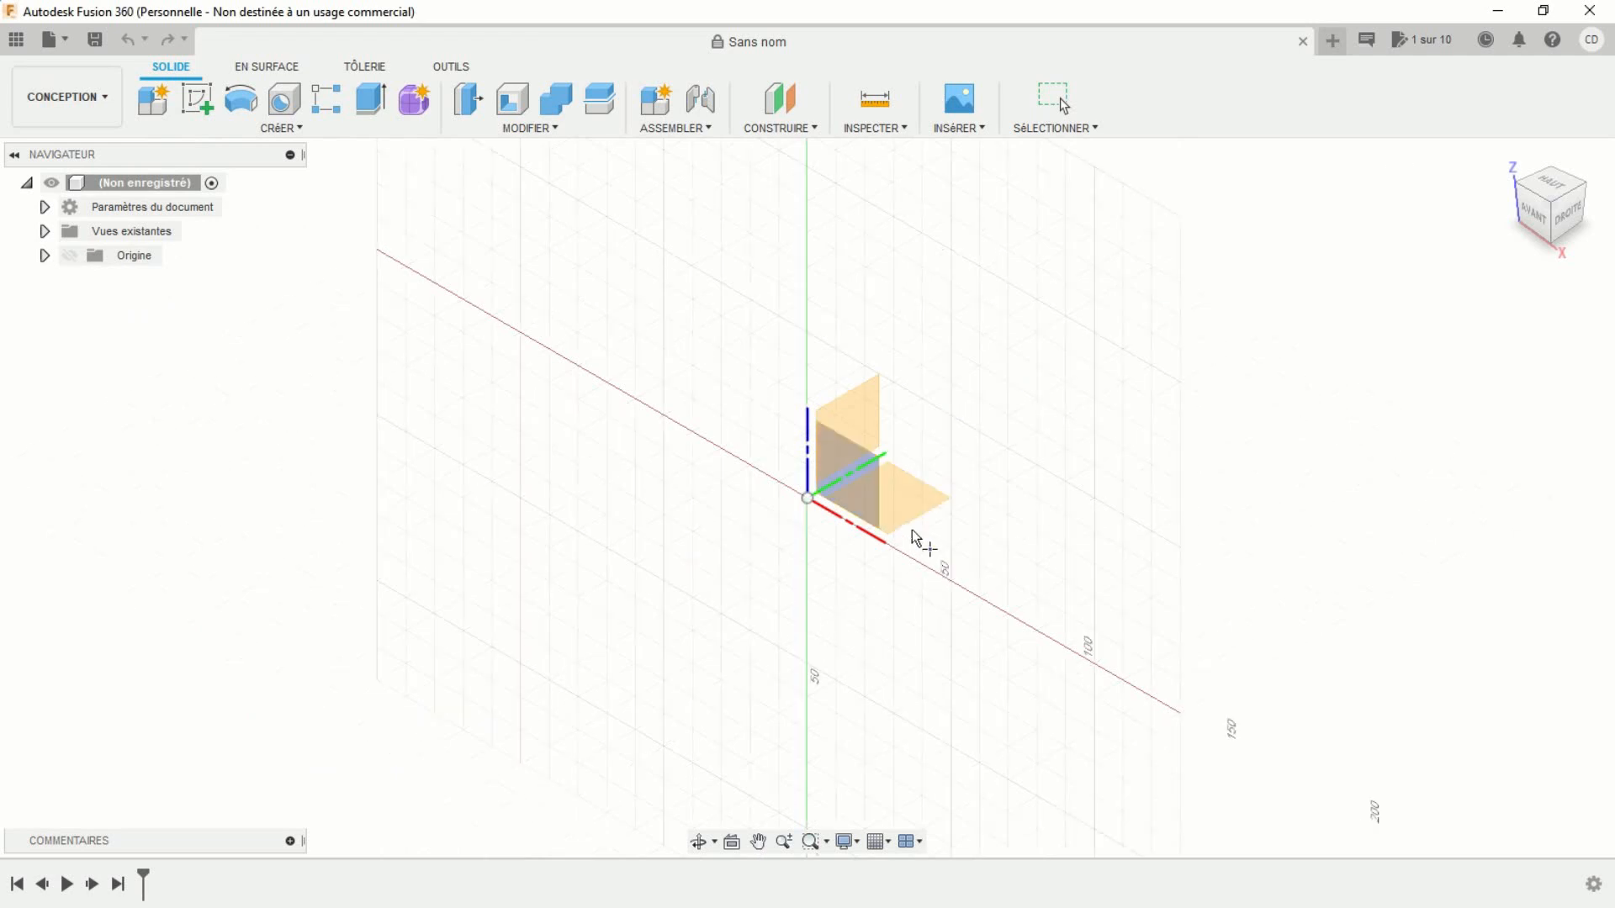
pyautogui.click(910, 519)
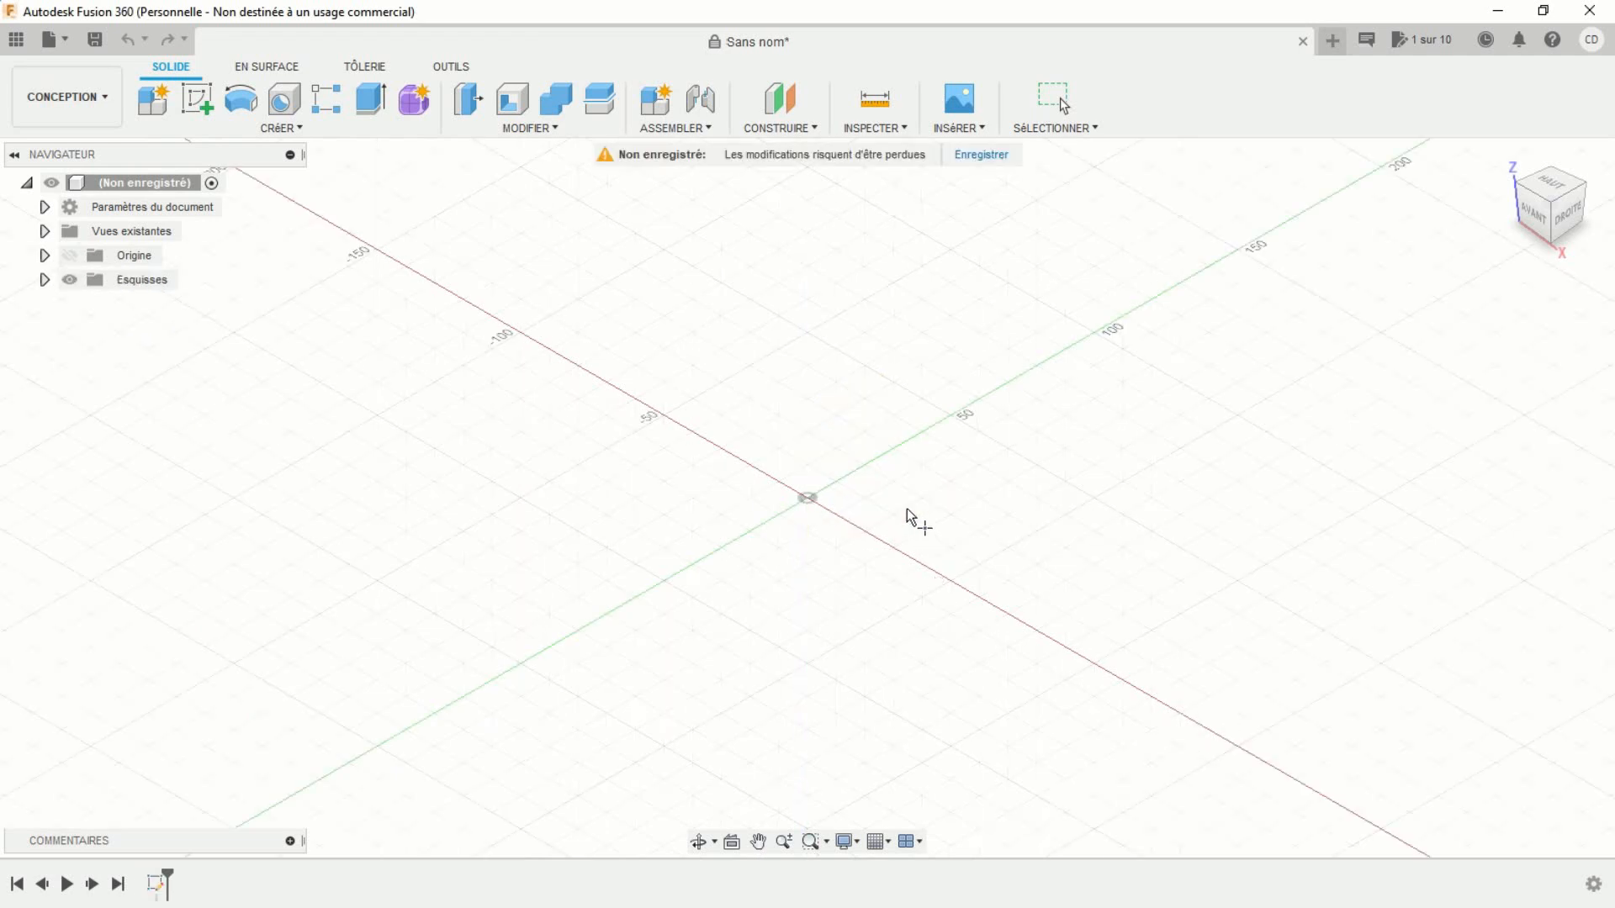
pyautogui.click(811, 506)
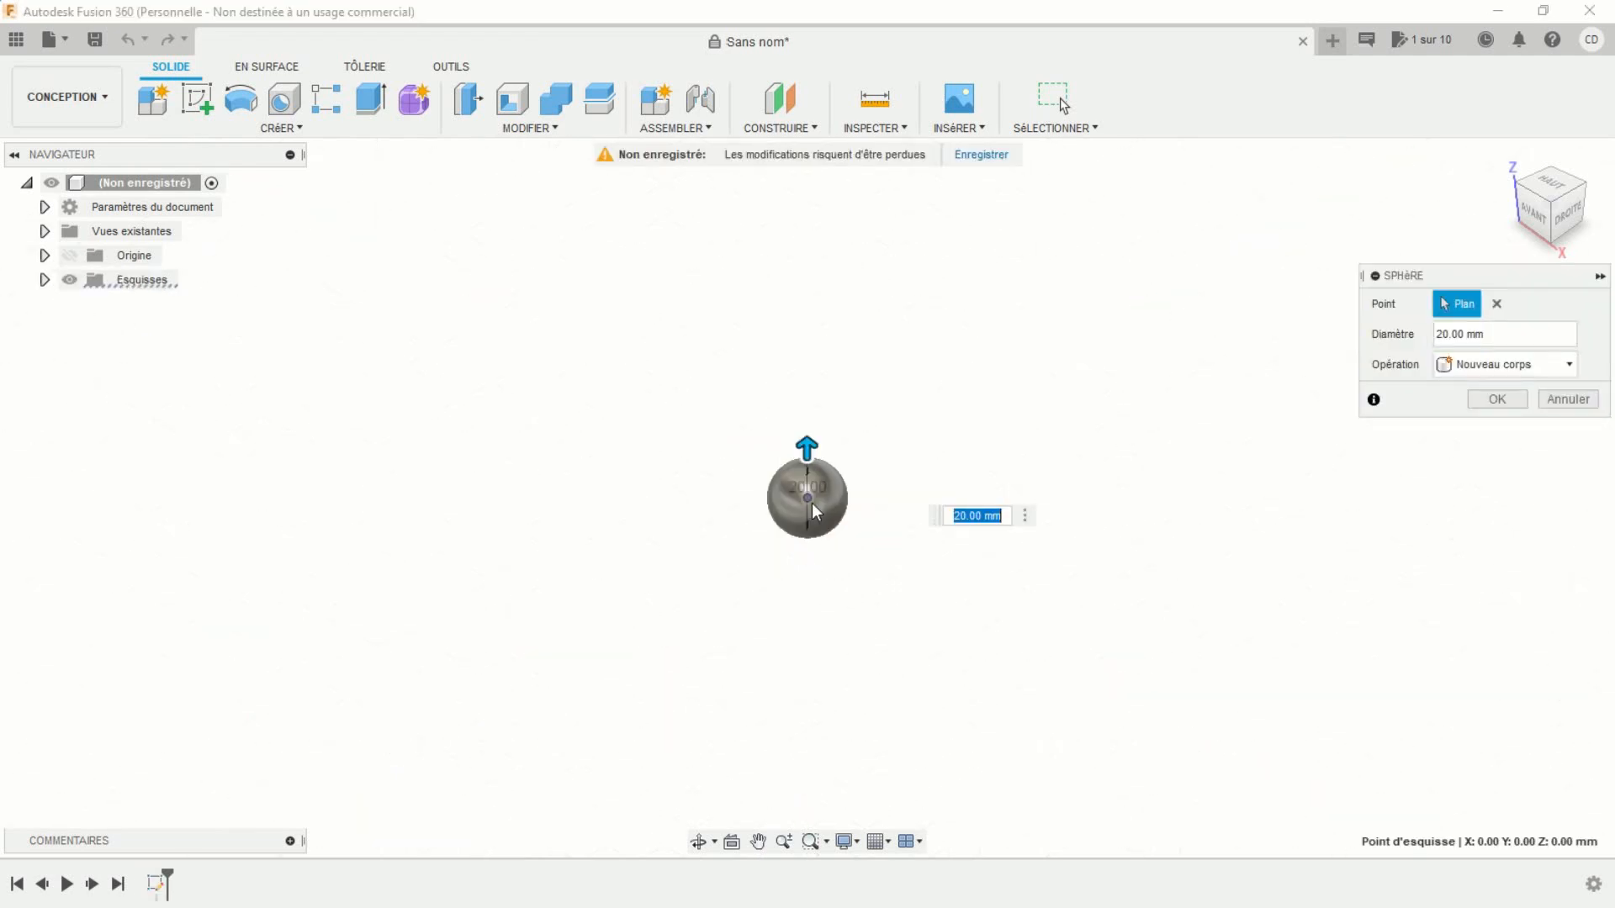
pyautogui.write('100')
pyautogui.press('Return')
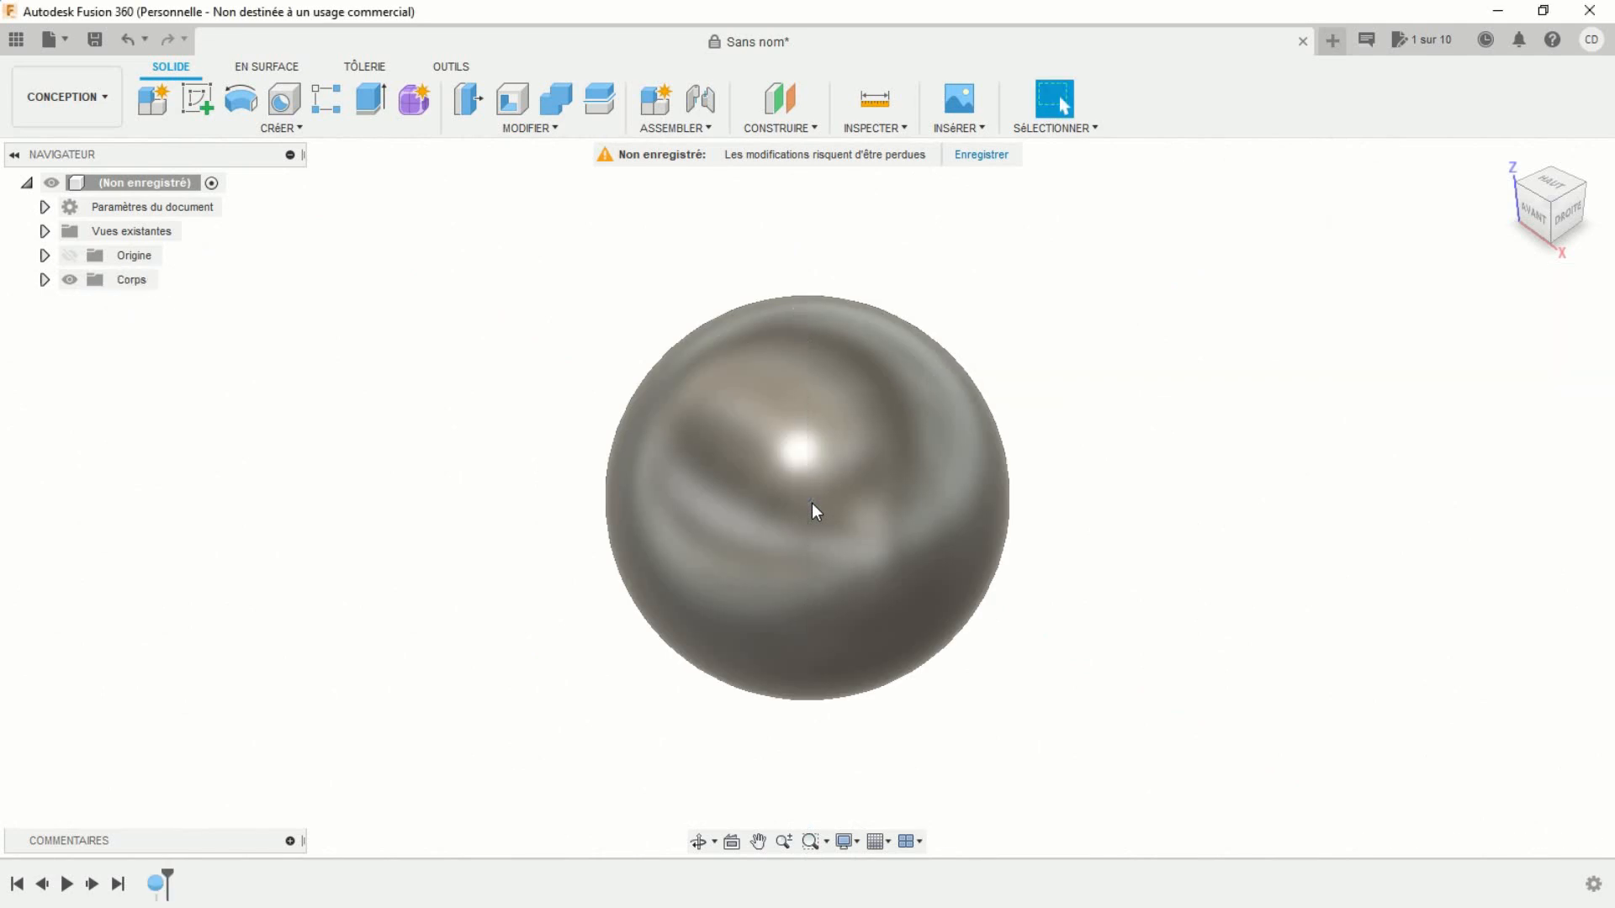
# Start a sketch on the front (XZ) plane and draw a vertical line about 120 mm long just left of the sphere's centre
pyautogui.moveTo(572, 326); pyautogui.dragTo(541, 311, button='middle')
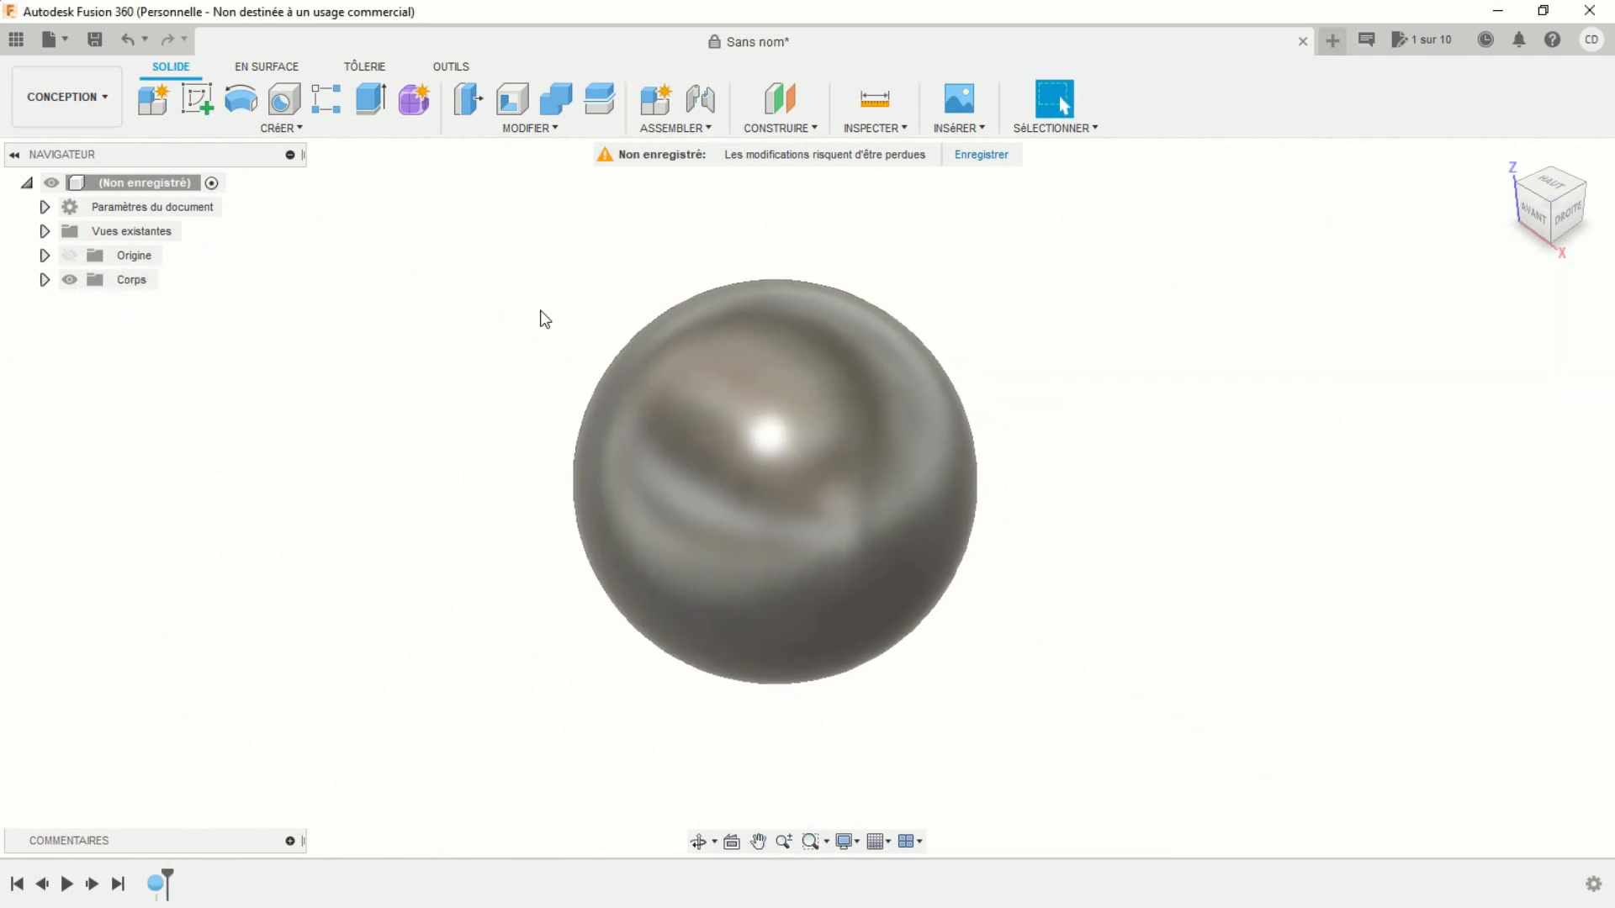
pyautogui.click(199, 101)
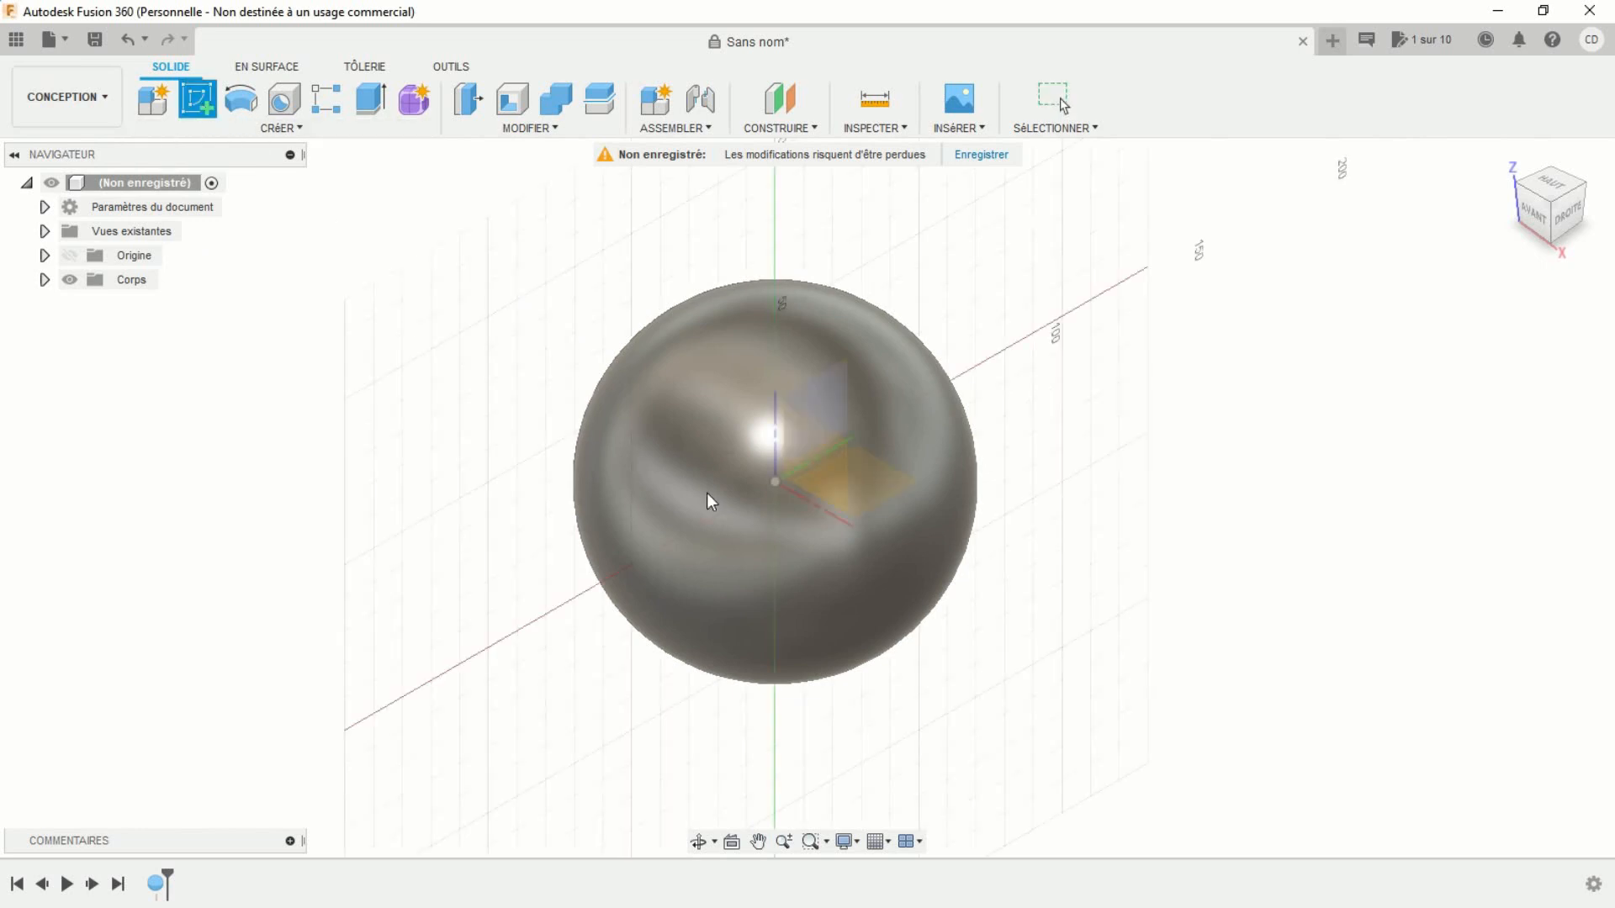
pyautogui.click(823, 452)
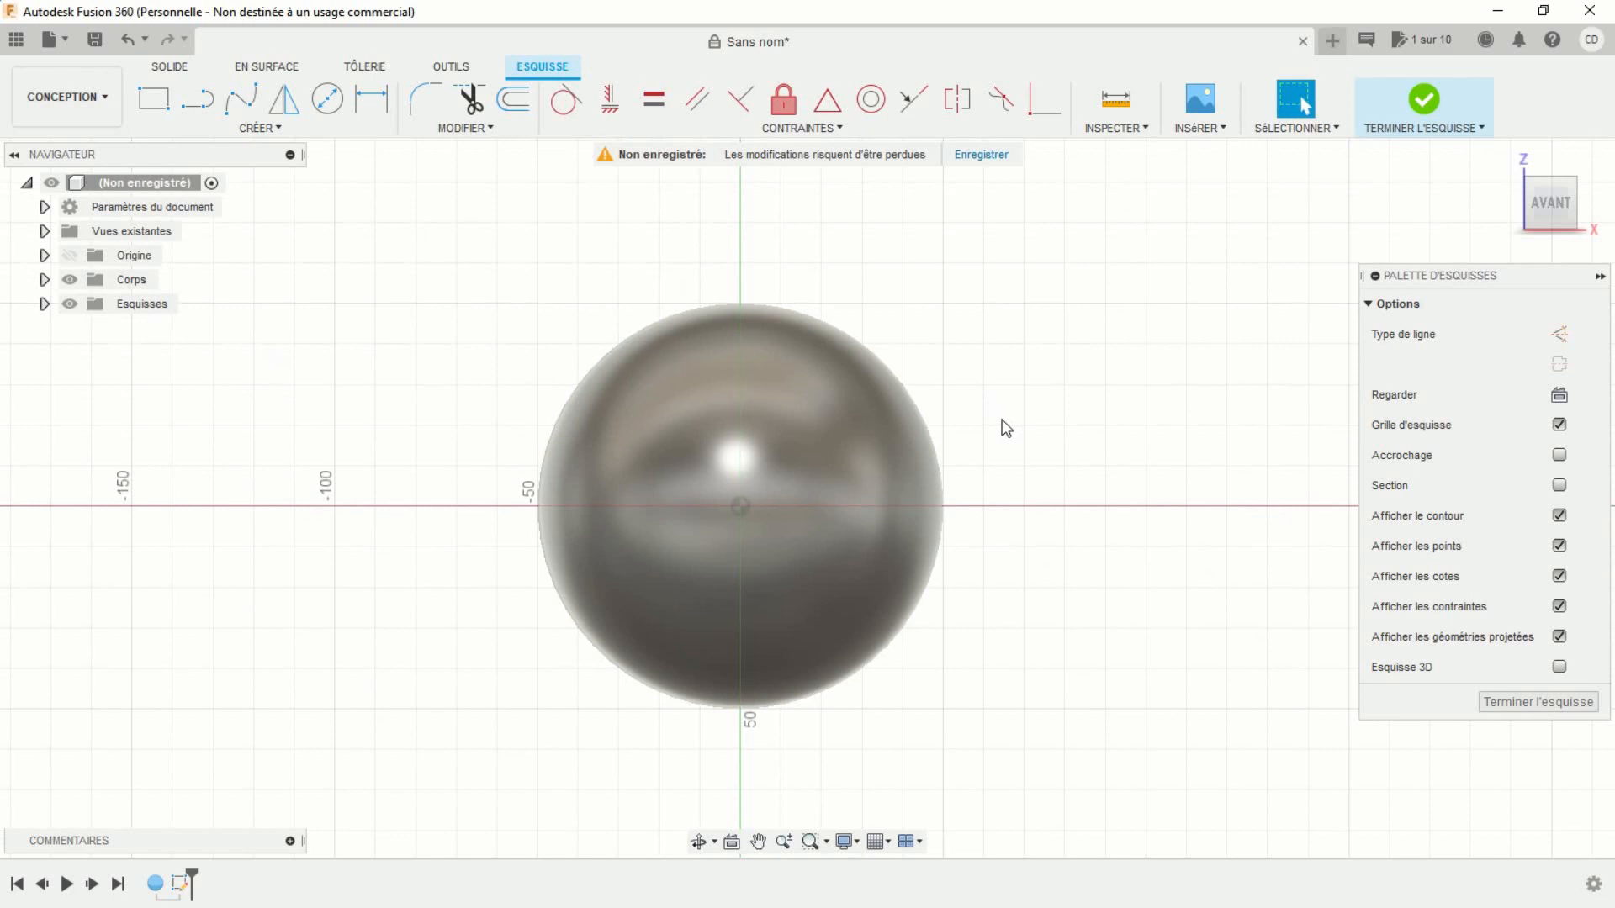
pyautogui.click(202, 101)
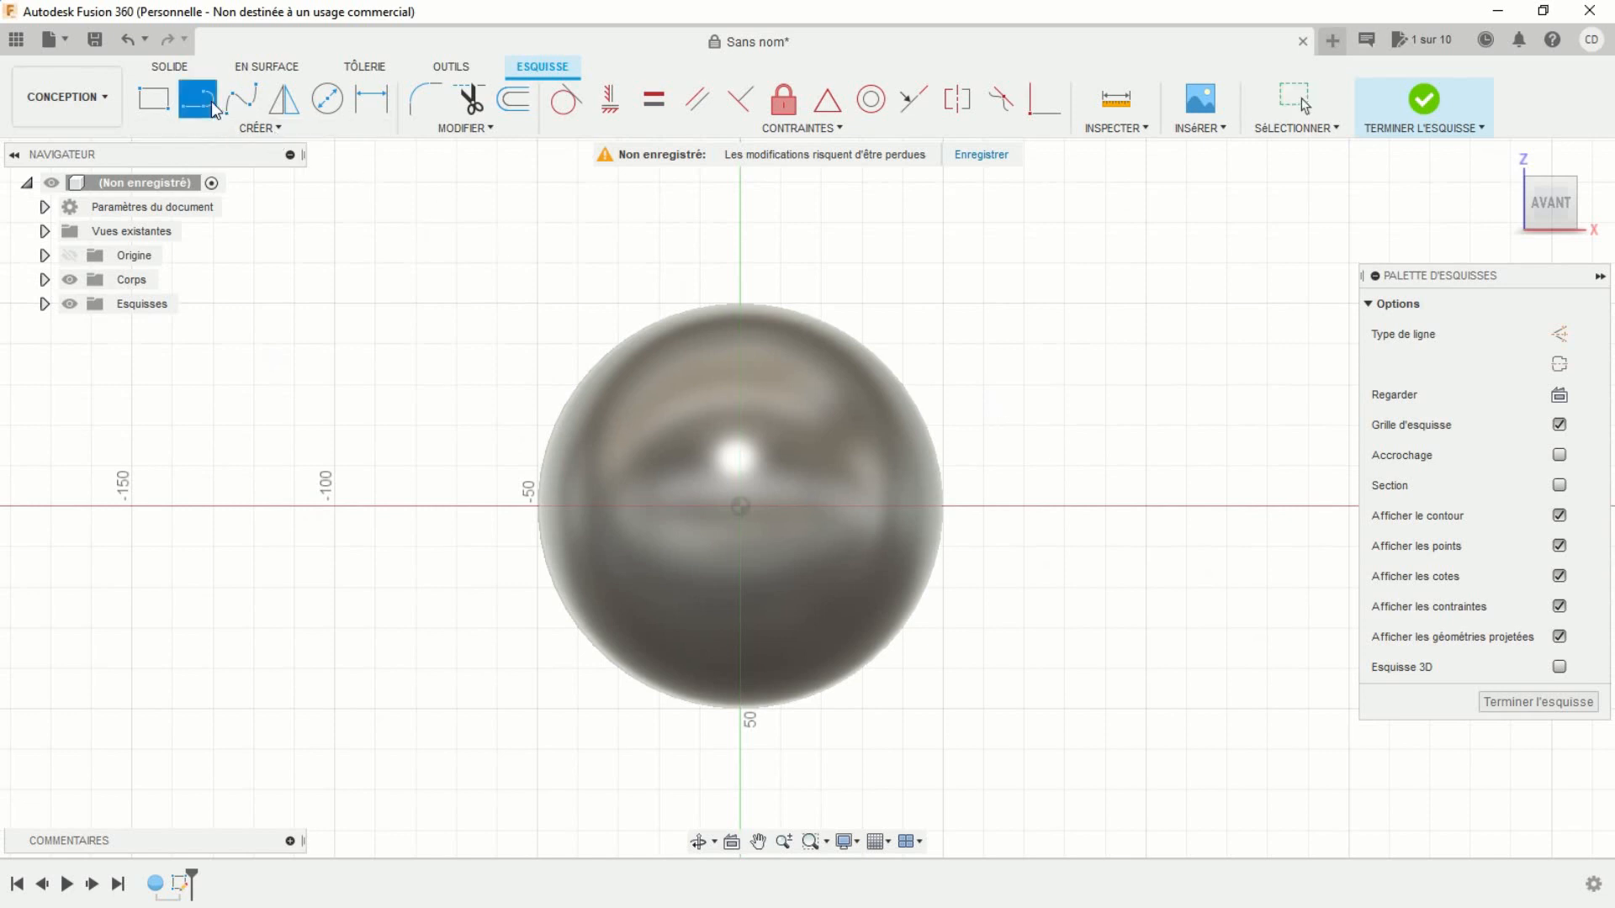
pyautogui.click(725, 266)
pyautogui.click(724, 754)
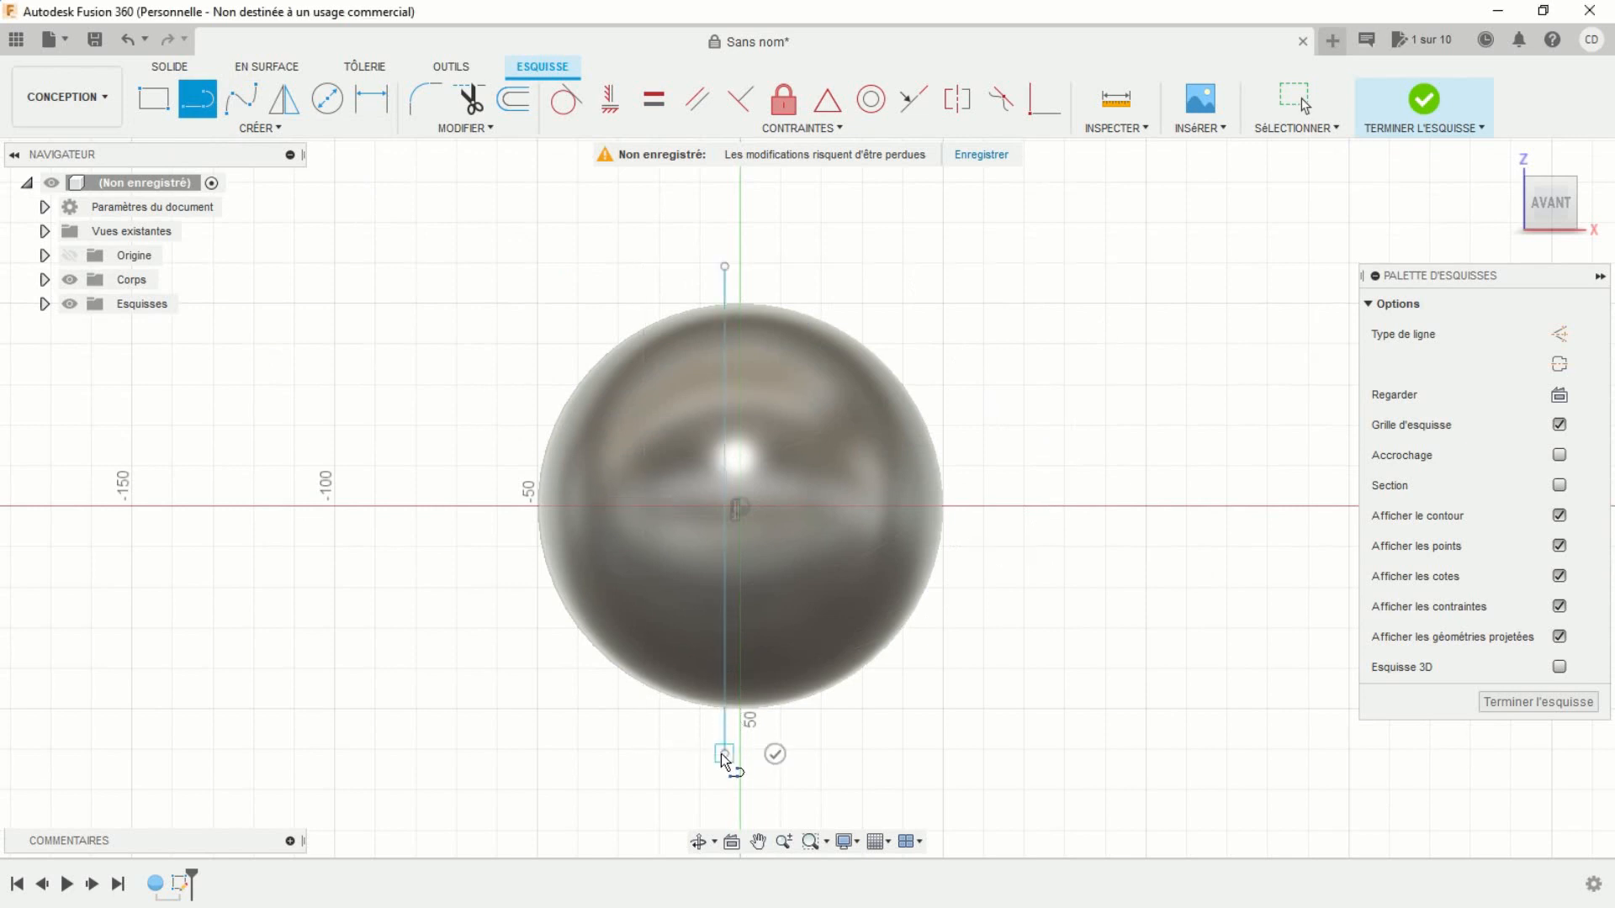
pyautogui.press('Escape')
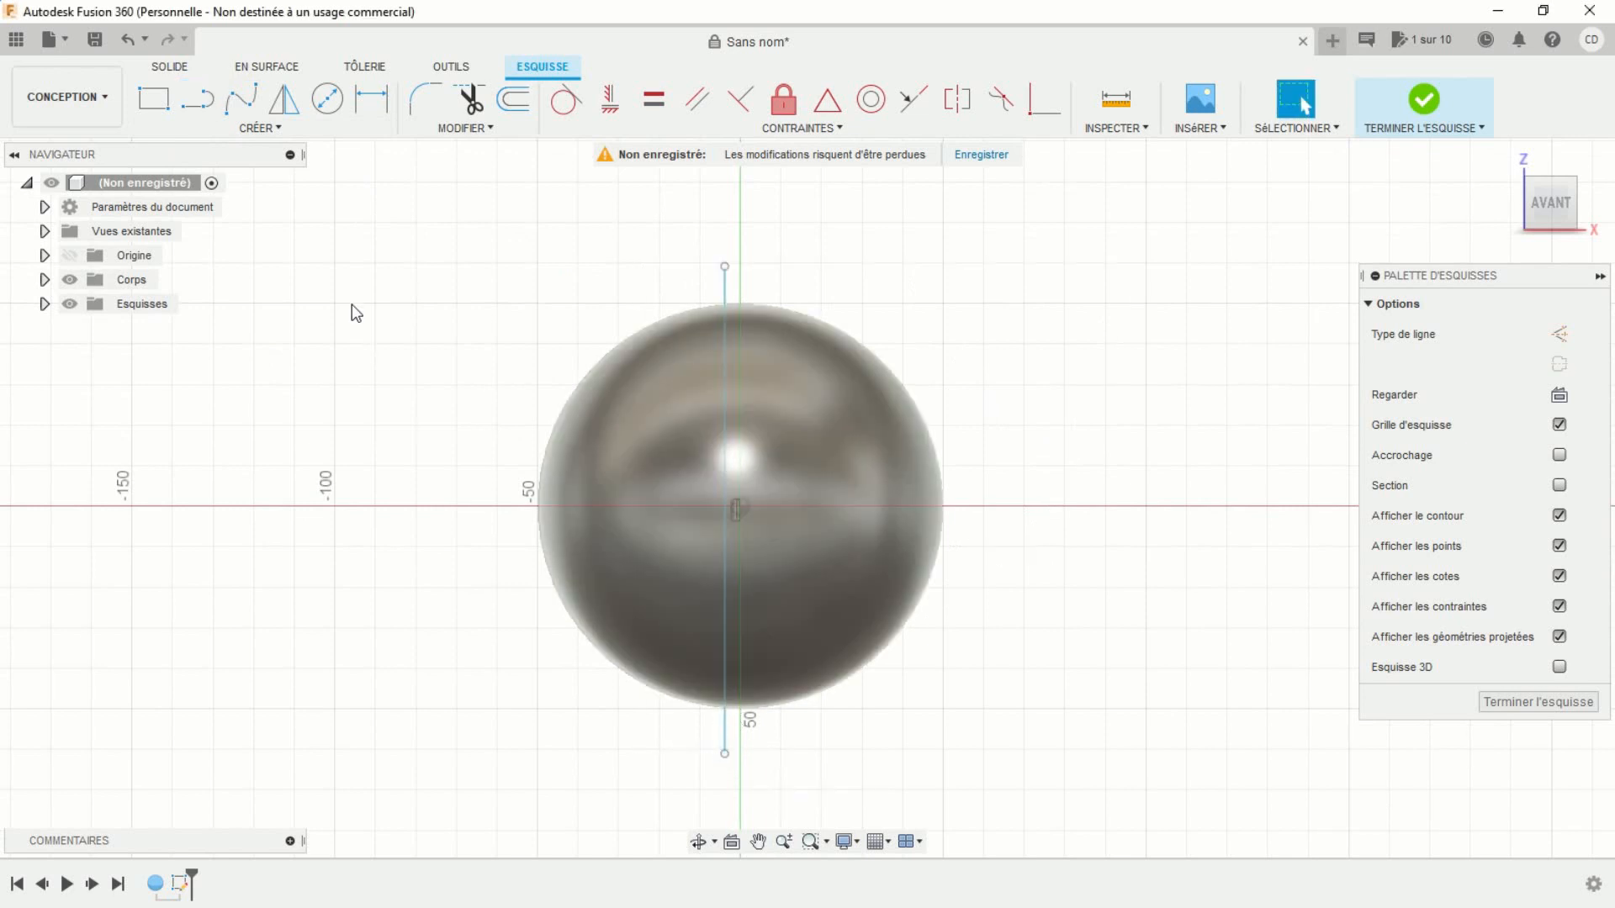
# Dimension the vertical line's length to 110 mm
pyautogui.click(380, 105)
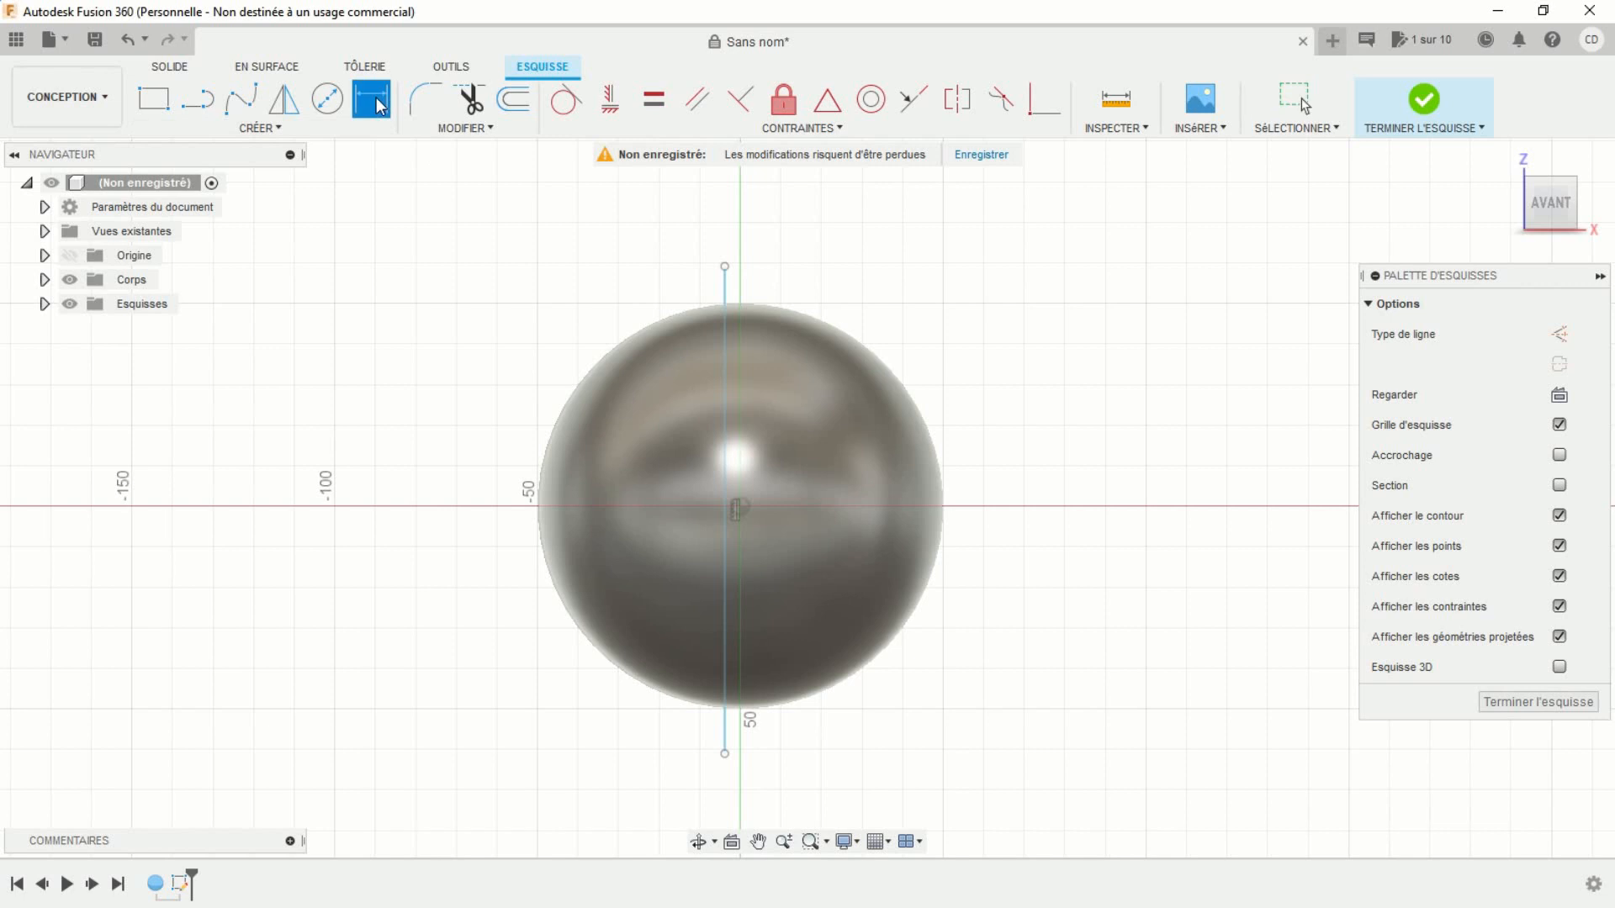
pyautogui.click(727, 314)
pyautogui.click(469, 368)
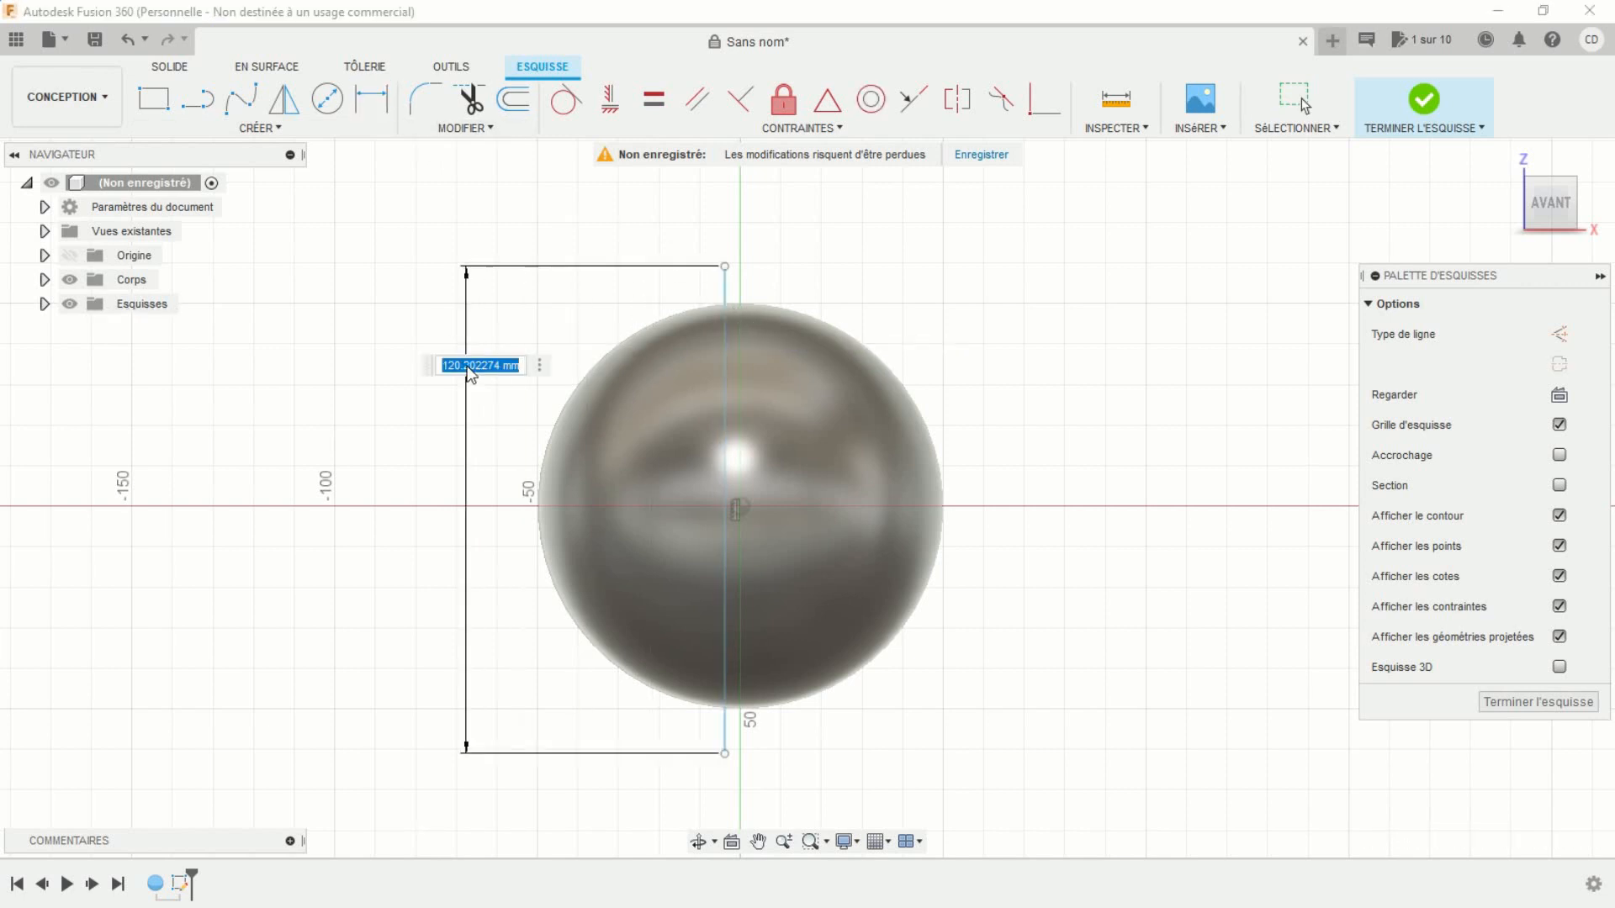
pyautogui.write('110')
pyautogui.press('Return')
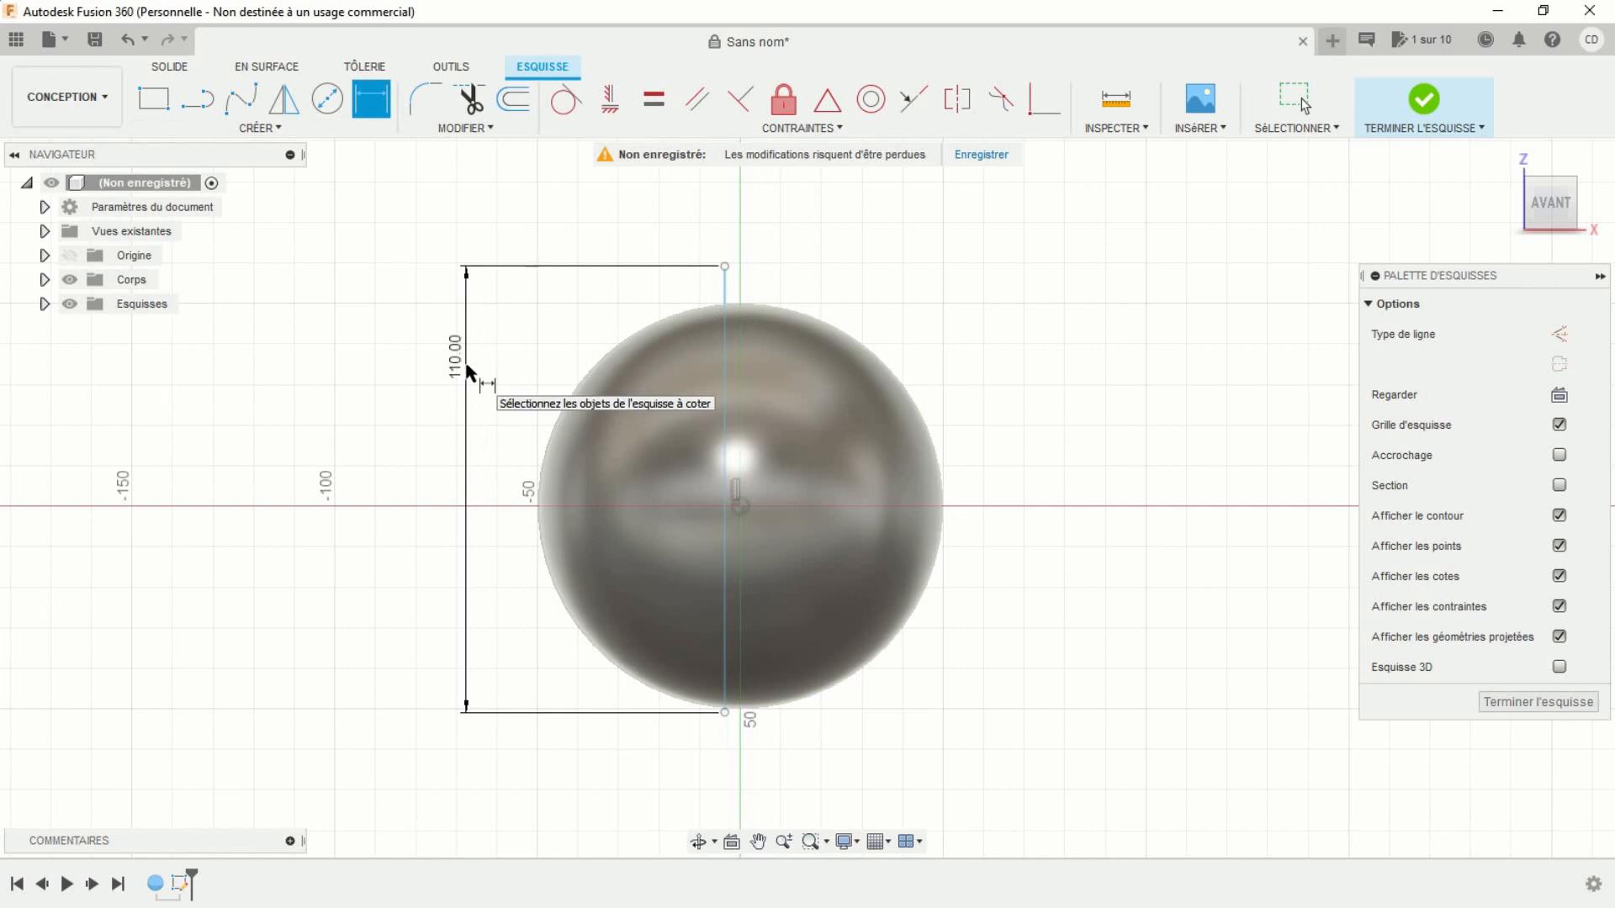
pyautogui.press('Escape')
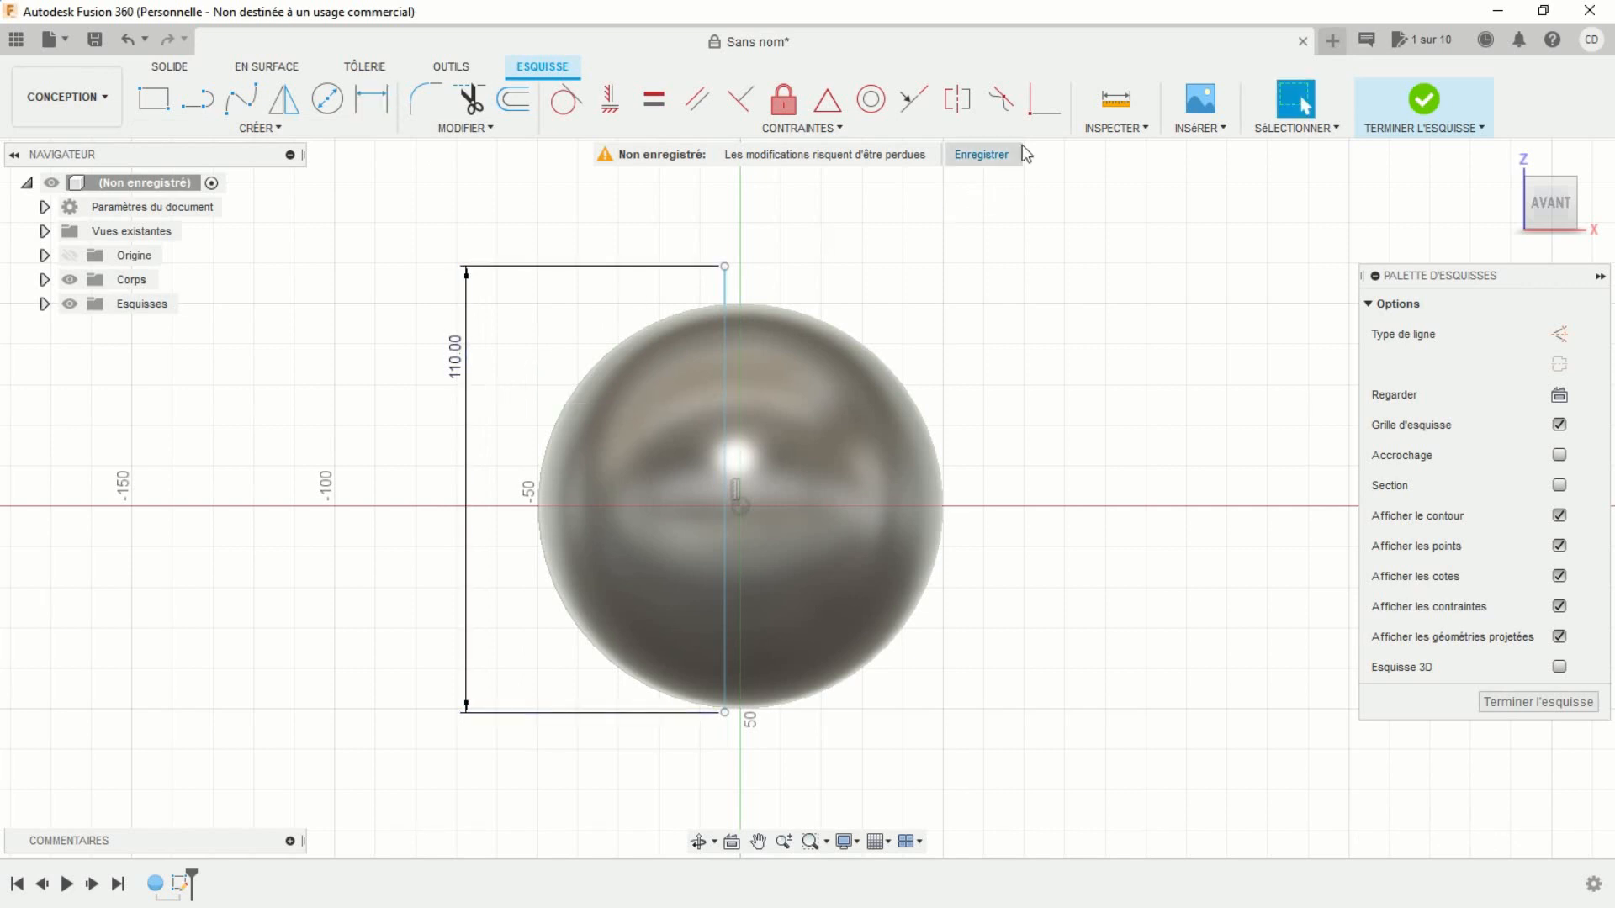
# Constrain the vertical line coincident with the origin, and place its midpoint at the origin
pyautogui.click(1038, 105)
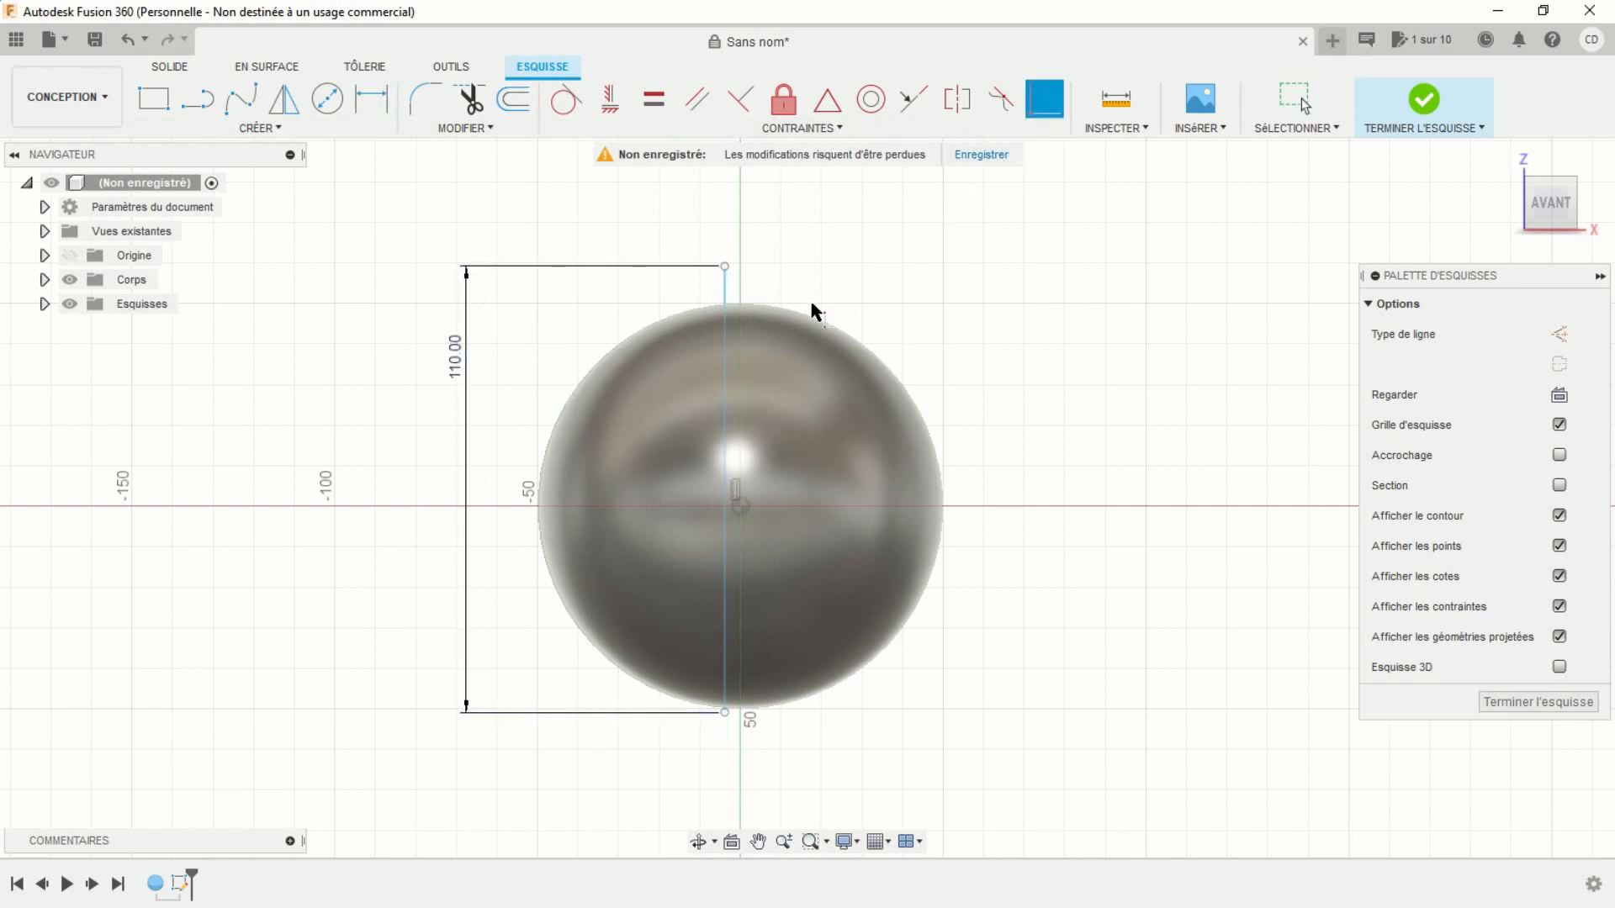
pyautogui.click(724, 357)
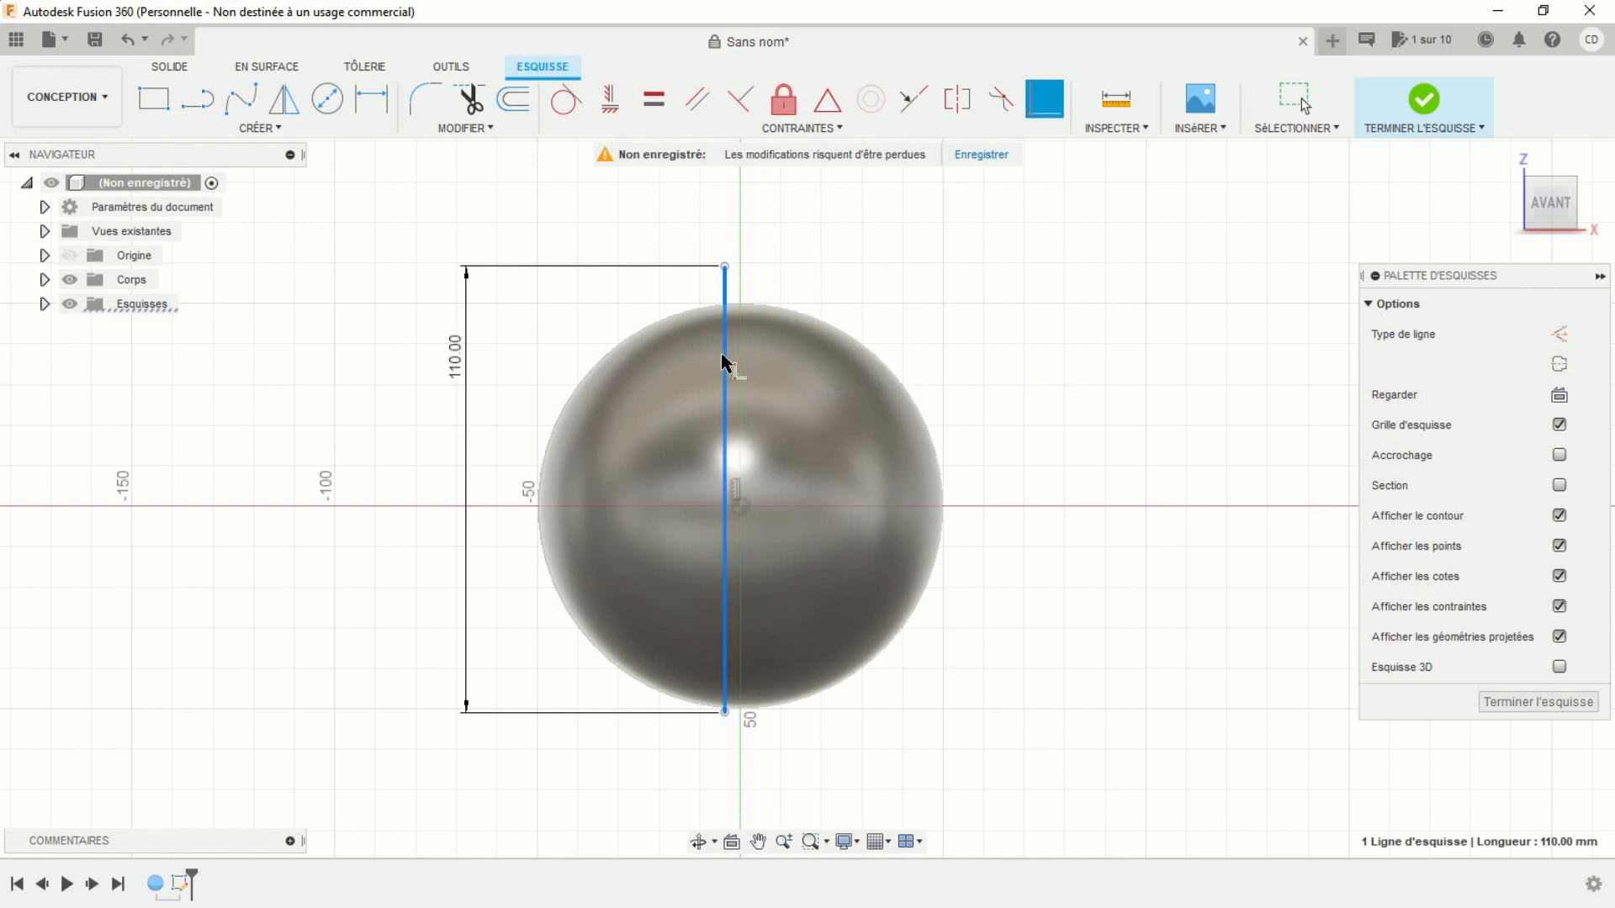
pyautogui.click(740, 506)
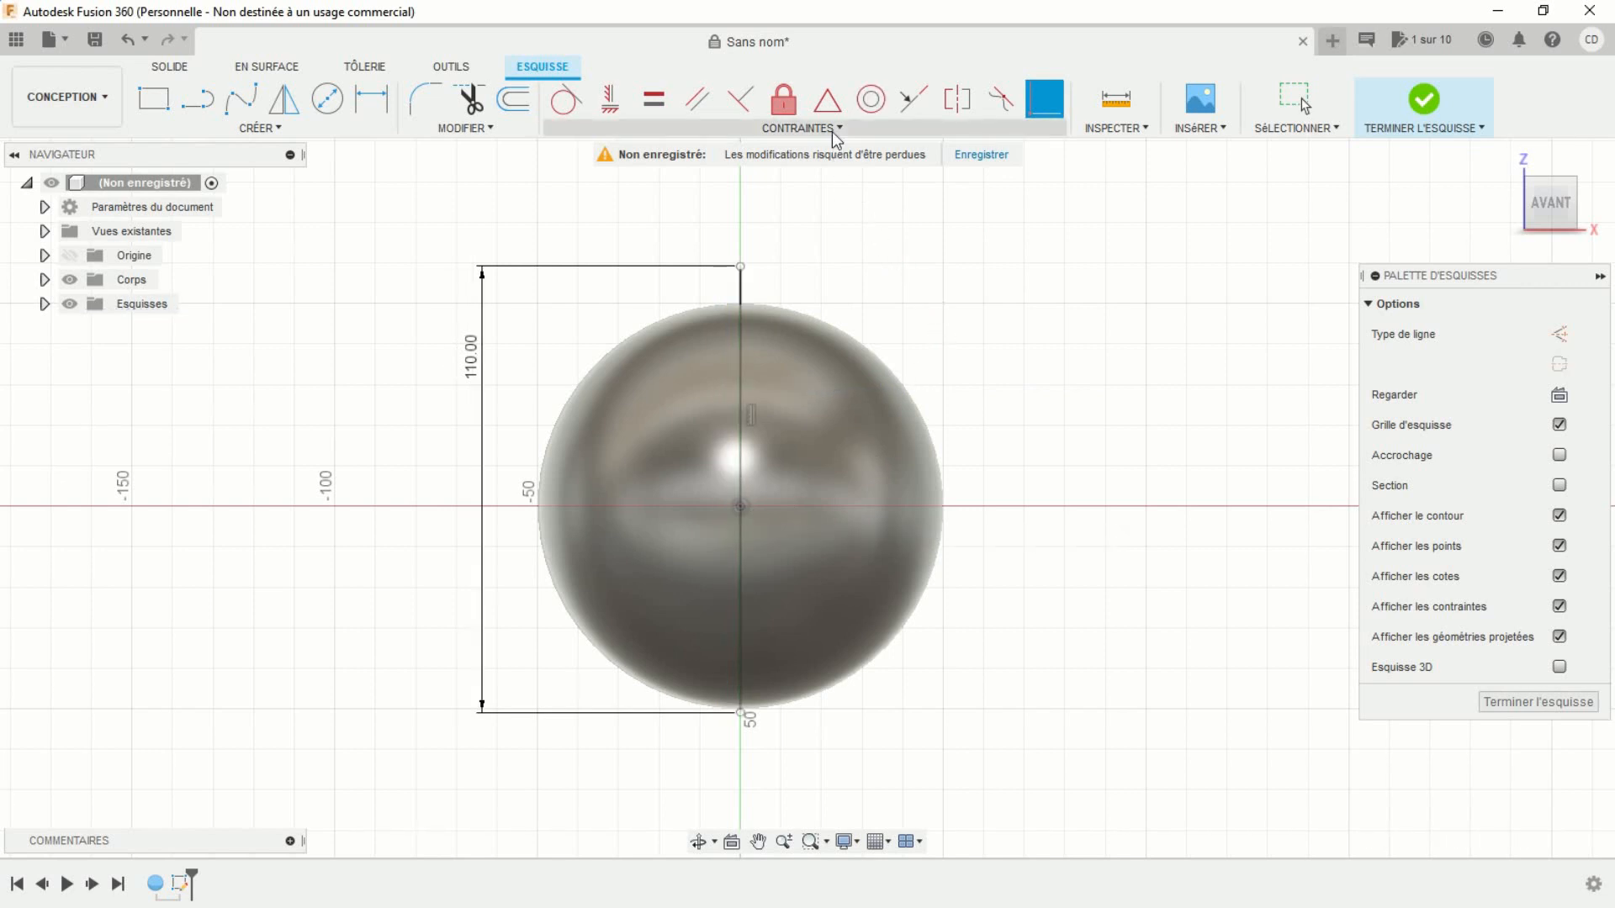
pyautogui.press('Escape')
pyautogui.click(828, 101)
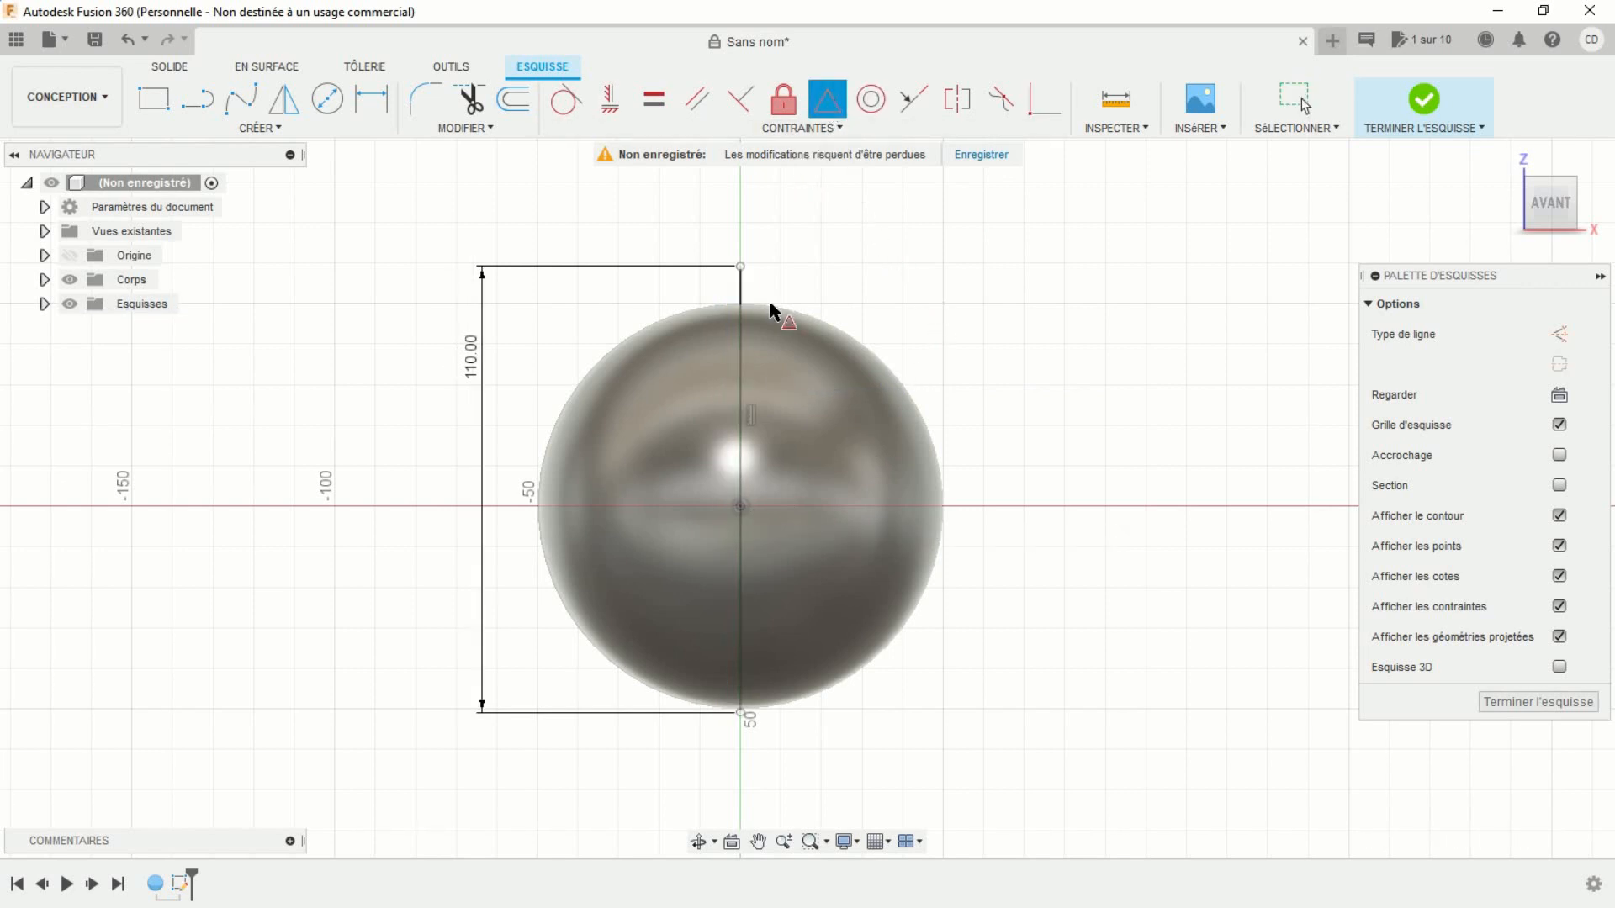
pyautogui.click(742, 378)
pyautogui.click(741, 506)
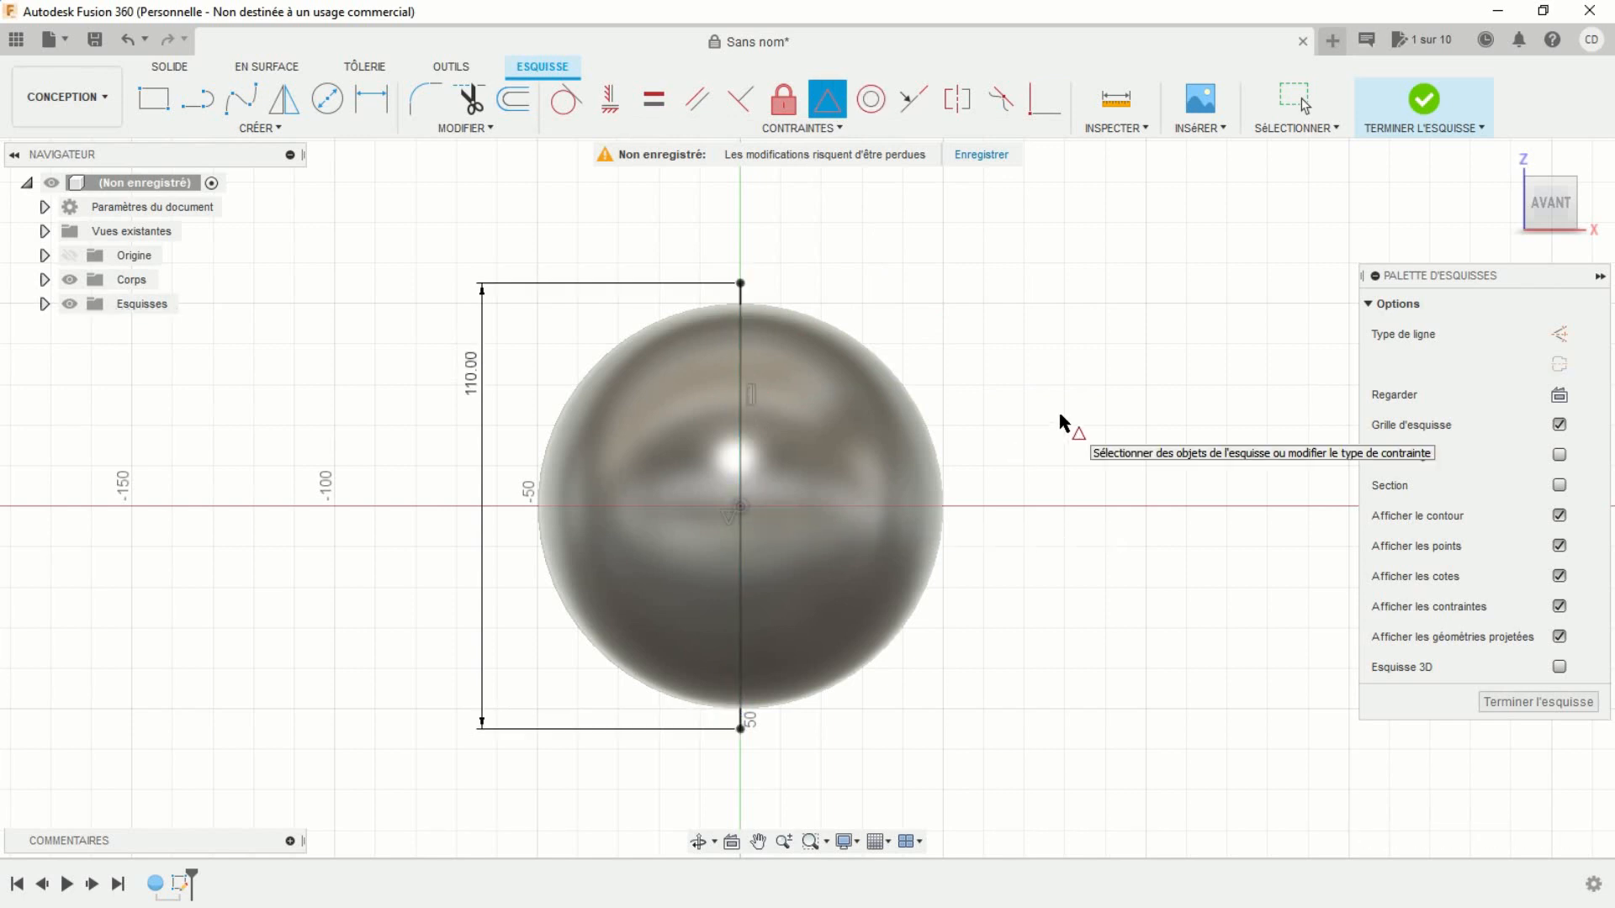
# Draw a horizontal line extending right, level with the vertical line's lower end and starting about 12 mm from it
pyautogui.click(197, 100)
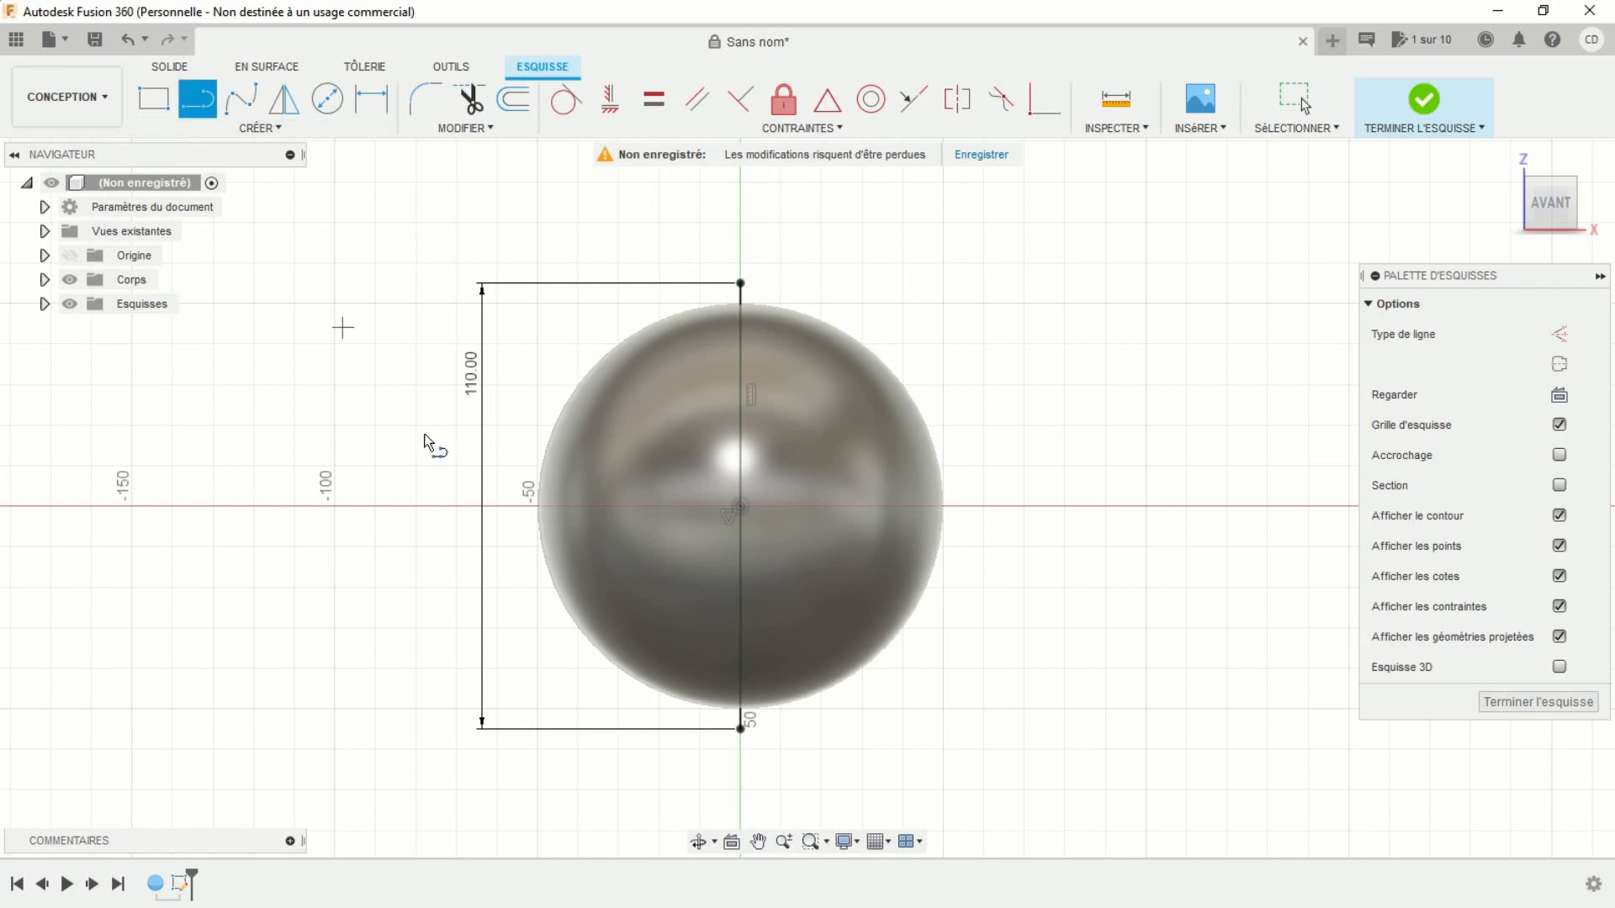
pyautogui.click(787, 728)
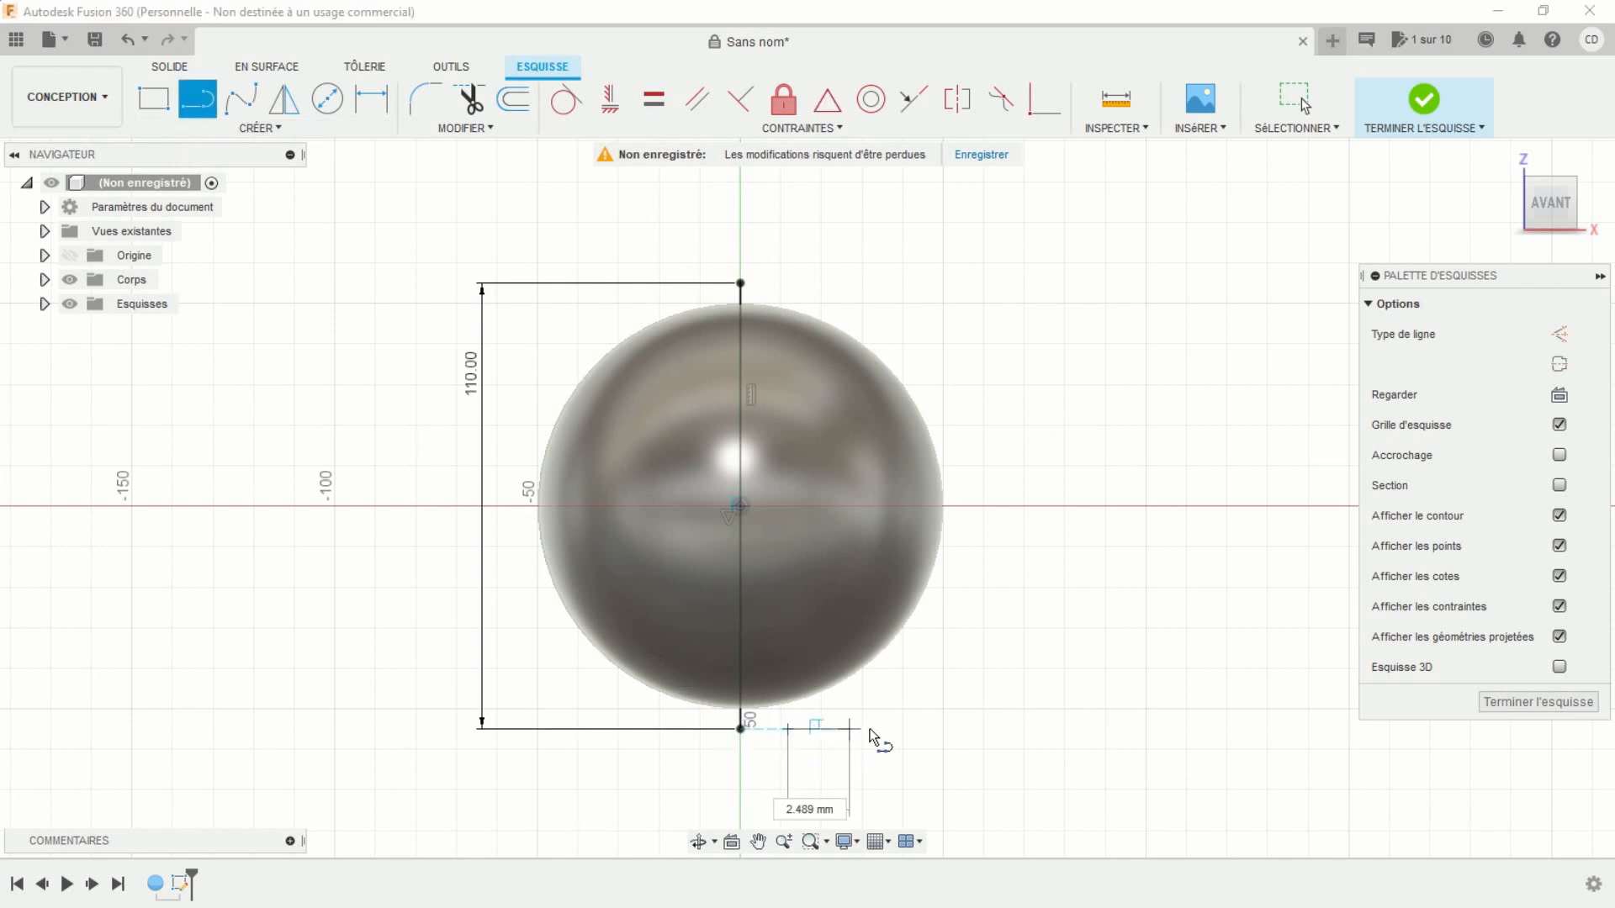
pyautogui.click(1035, 729)
pyautogui.press('Escape')
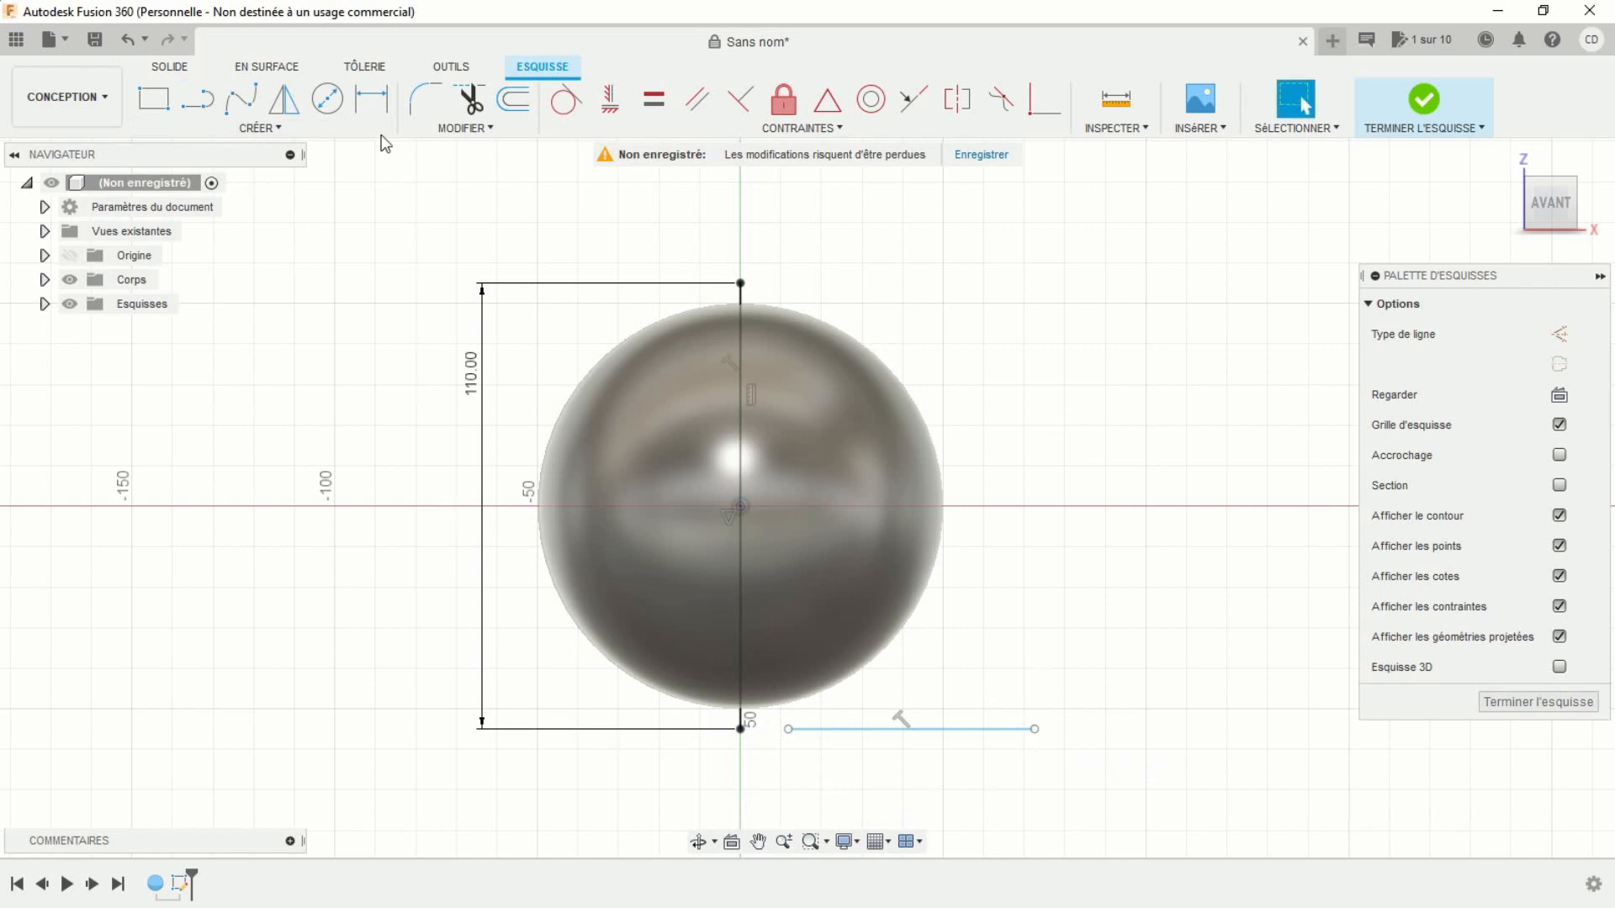
# Dimension the gap between the vertical line's lower endpoint and the horizontal line's near endpoint to 10 mm
pyautogui.click(370, 98)
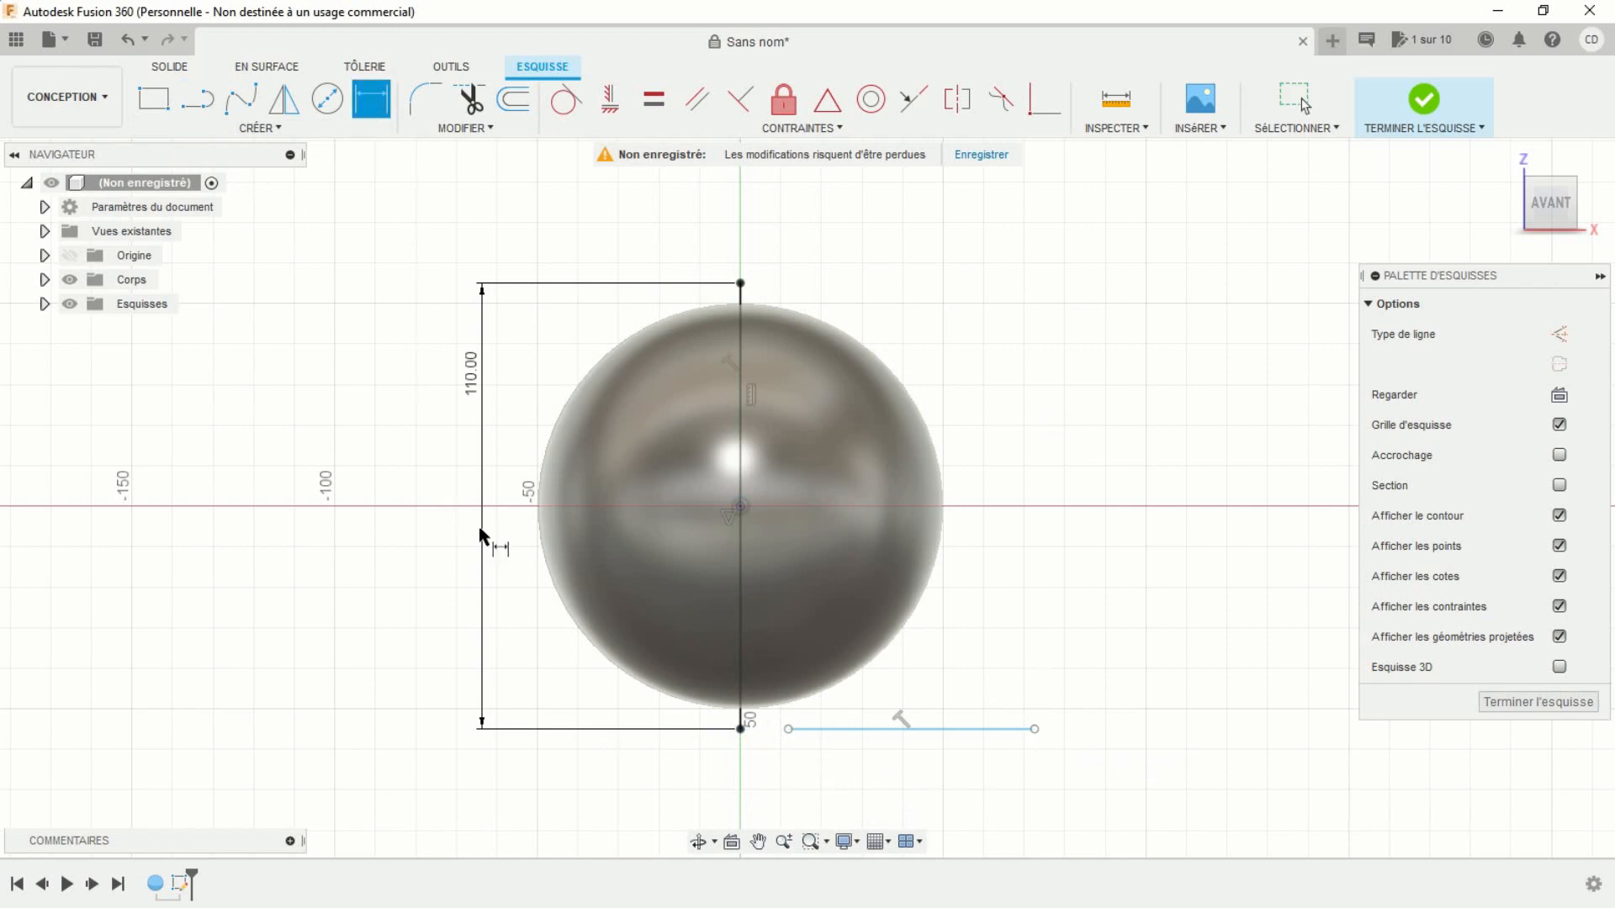
pyautogui.click(788, 729)
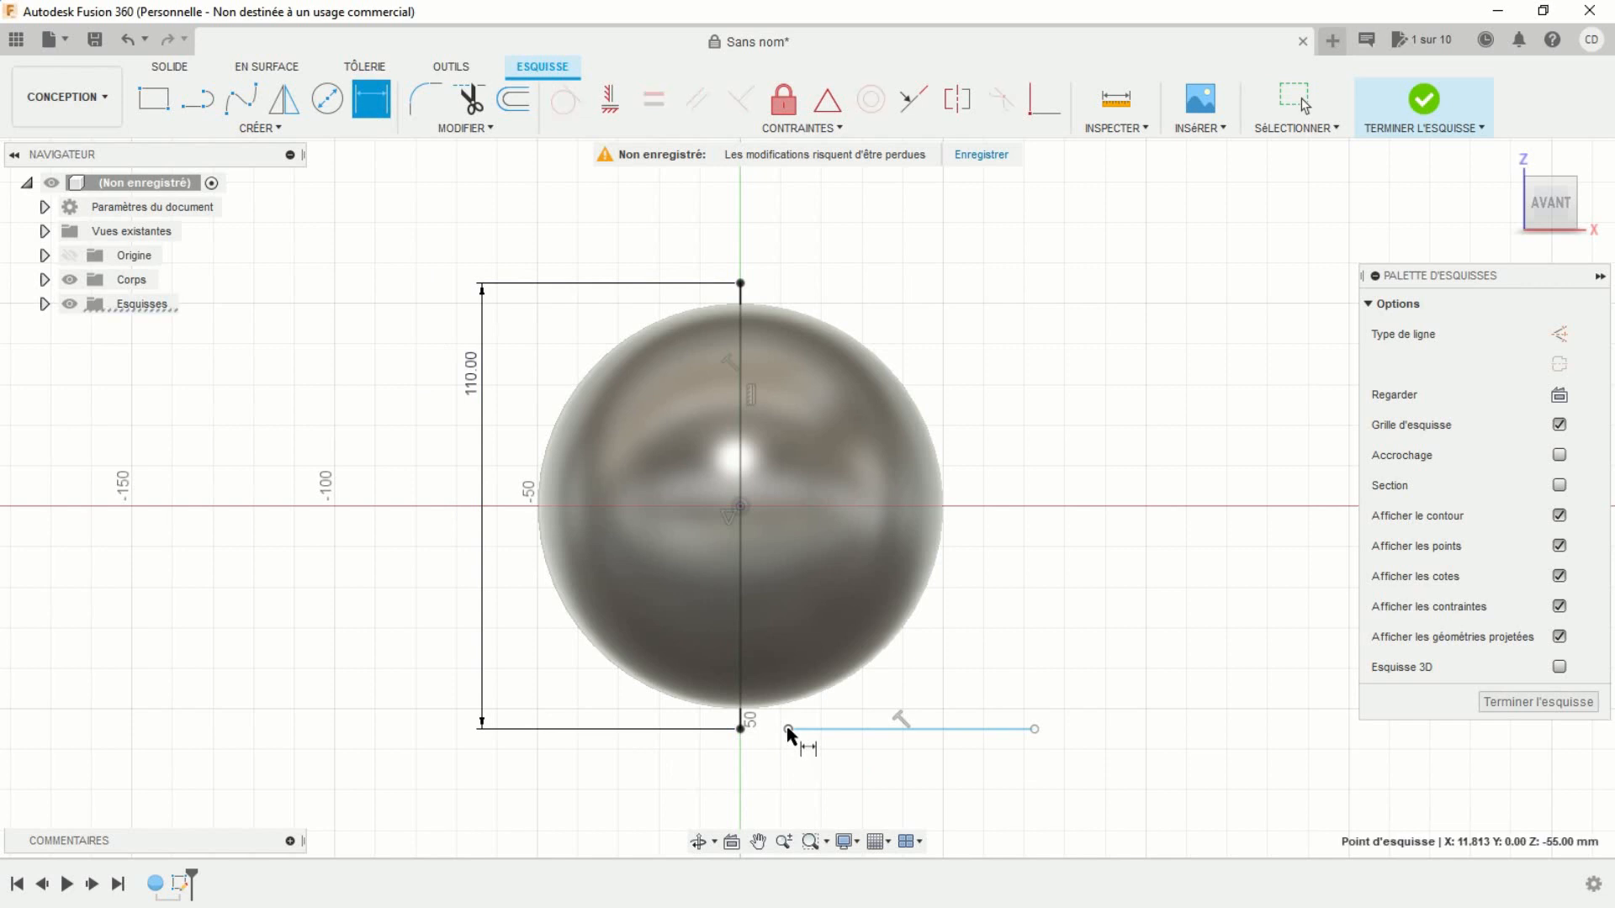
pyautogui.click(740, 729)
pyautogui.click(750, 769)
pyautogui.write('10')
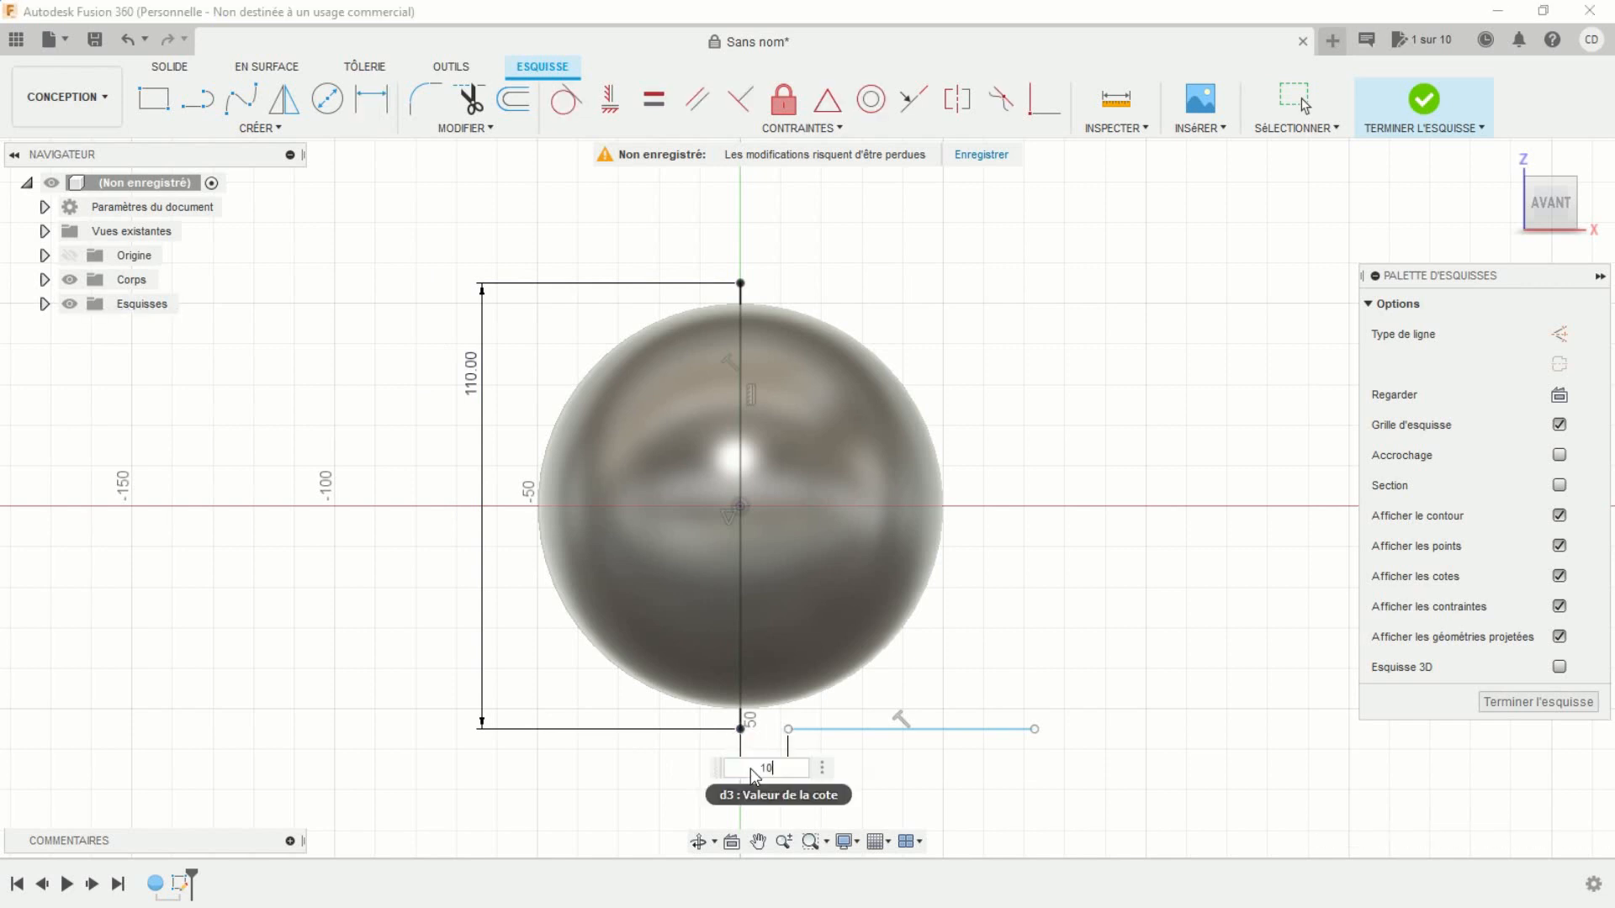
pyautogui.press('Return')
pyautogui.press('Escape')
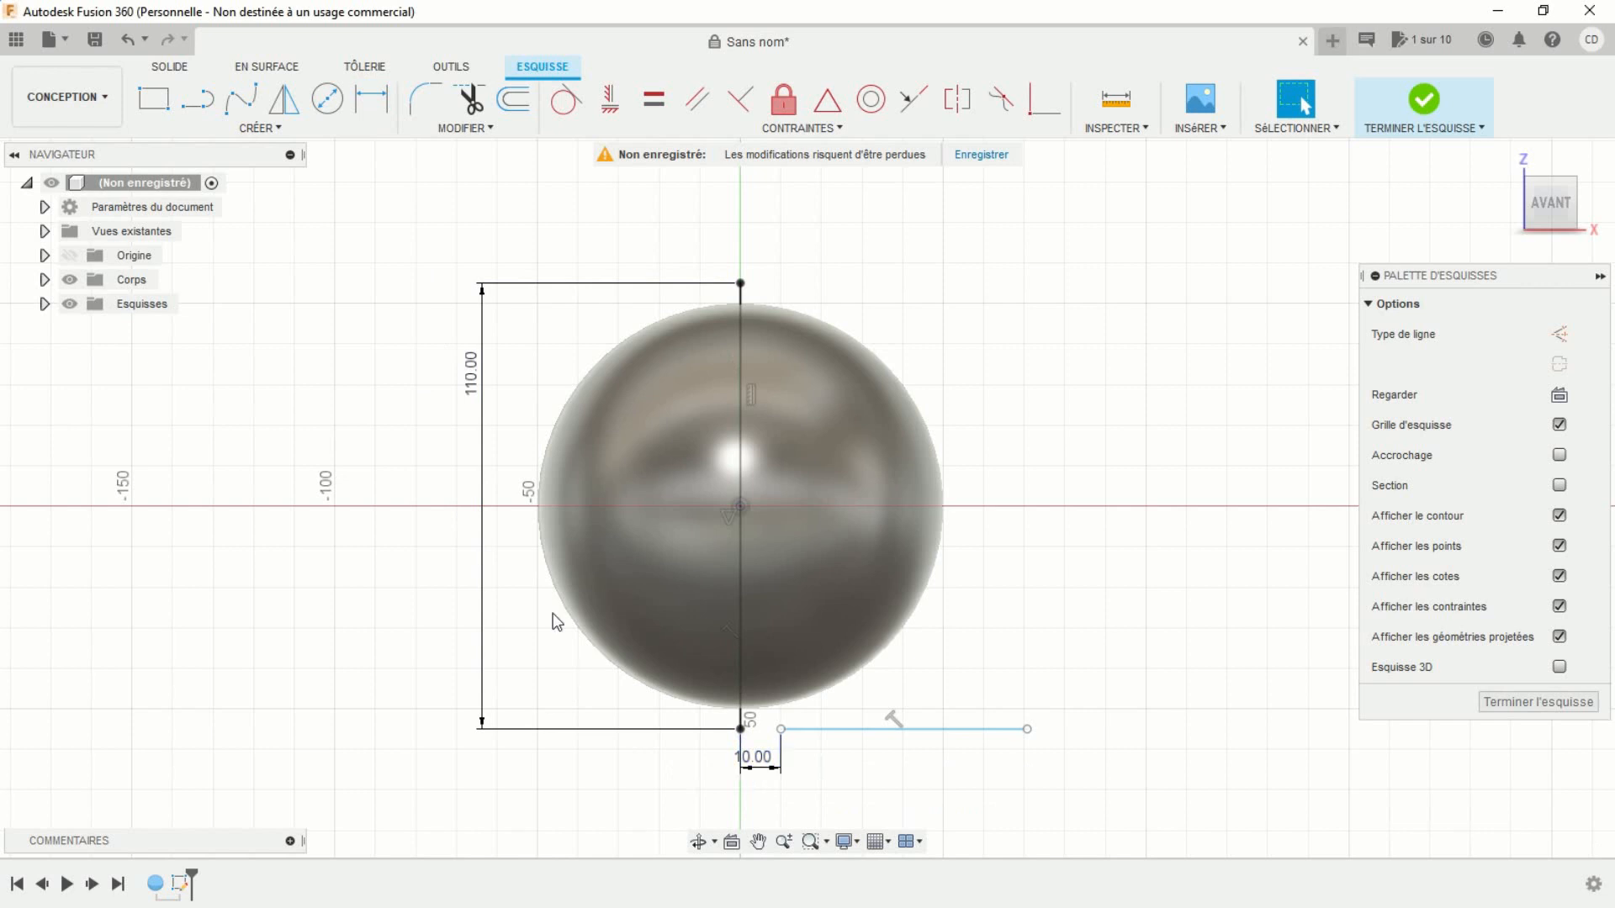
# Apply a horizontal constraint between the horizontal line's near endpoint and the vertical line's lower endpoint, and finish the sketch
pyautogui.click(610, 100)
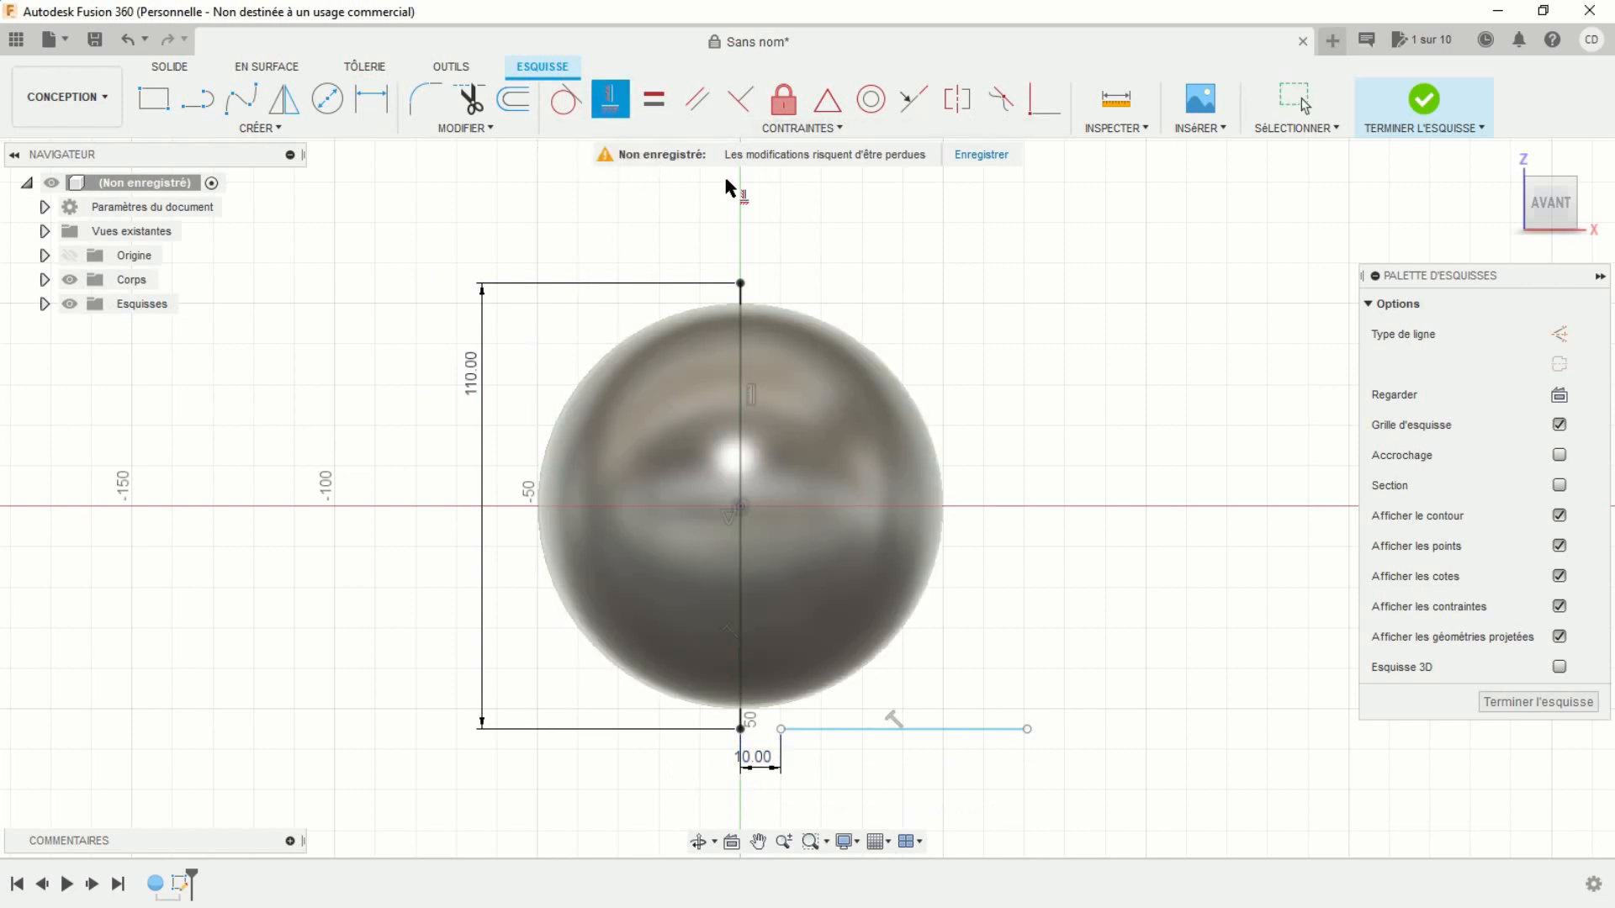
pyautogui.click(781, 730)
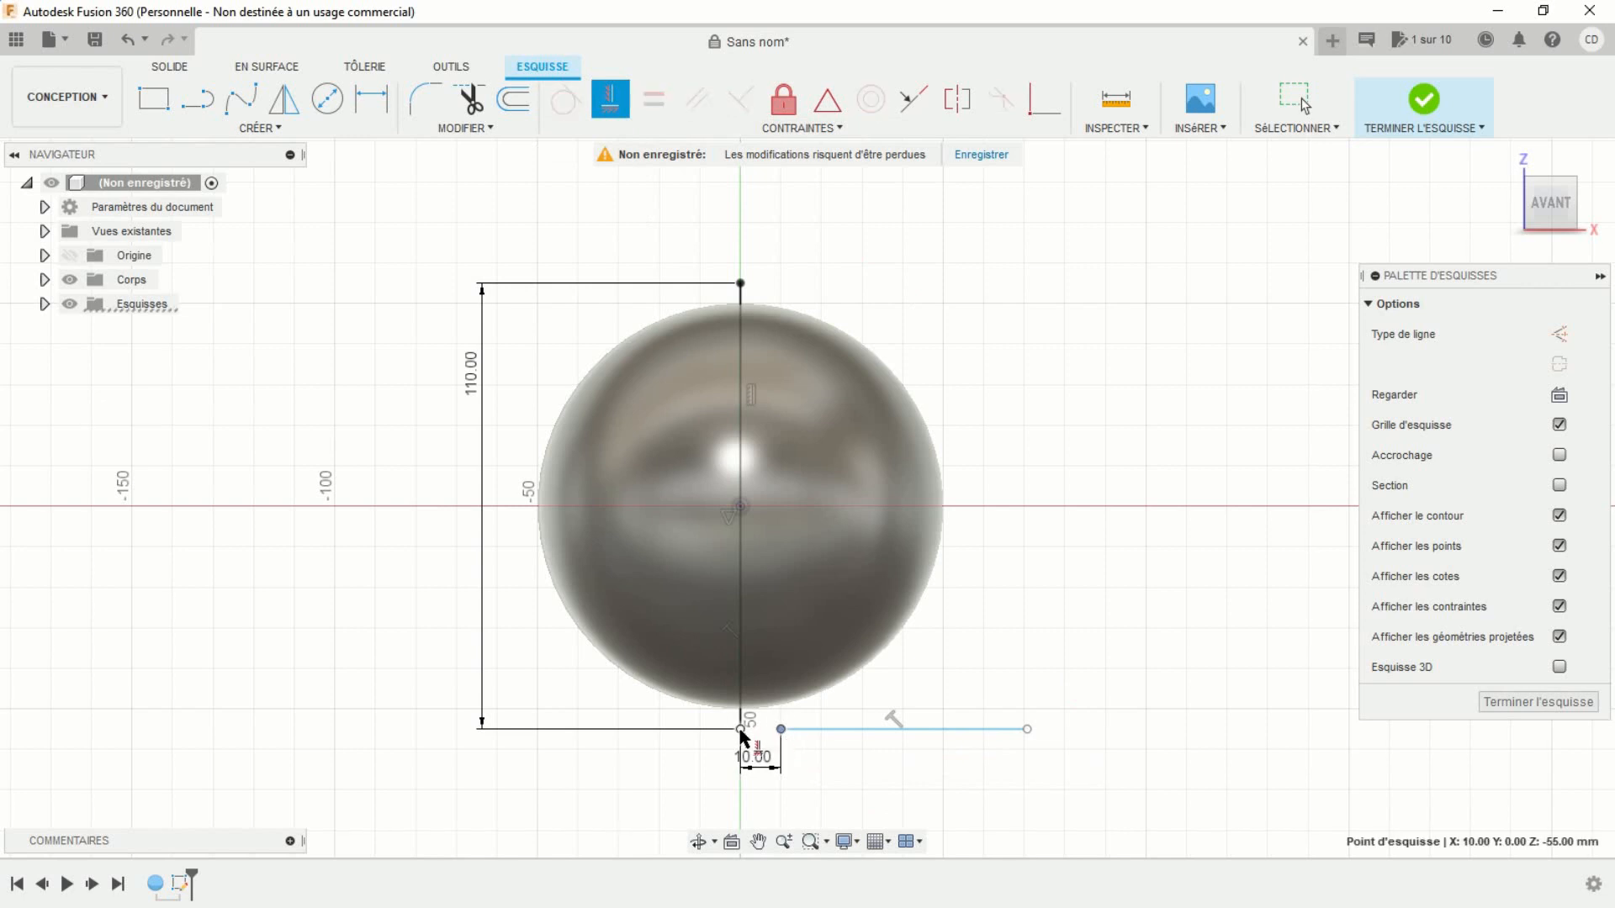
pyautogui.click(741, 730)
pyautogui.press('Escape')
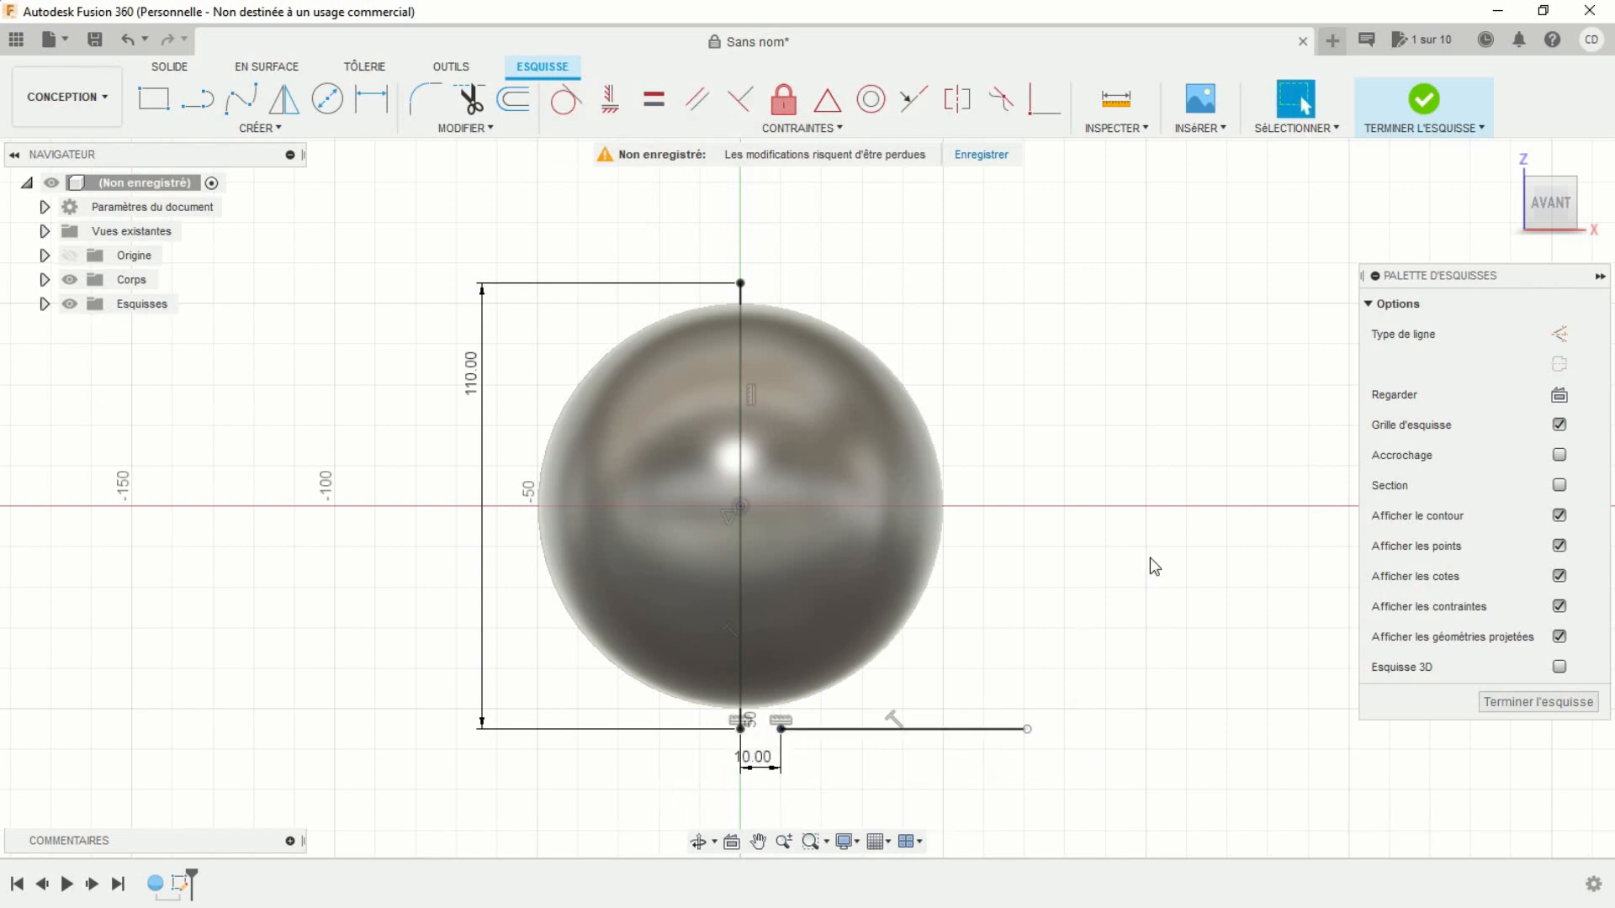
pyautogui.moveTo(1148, 557); pyautogui.dragTo(1155, 526, button='middle')
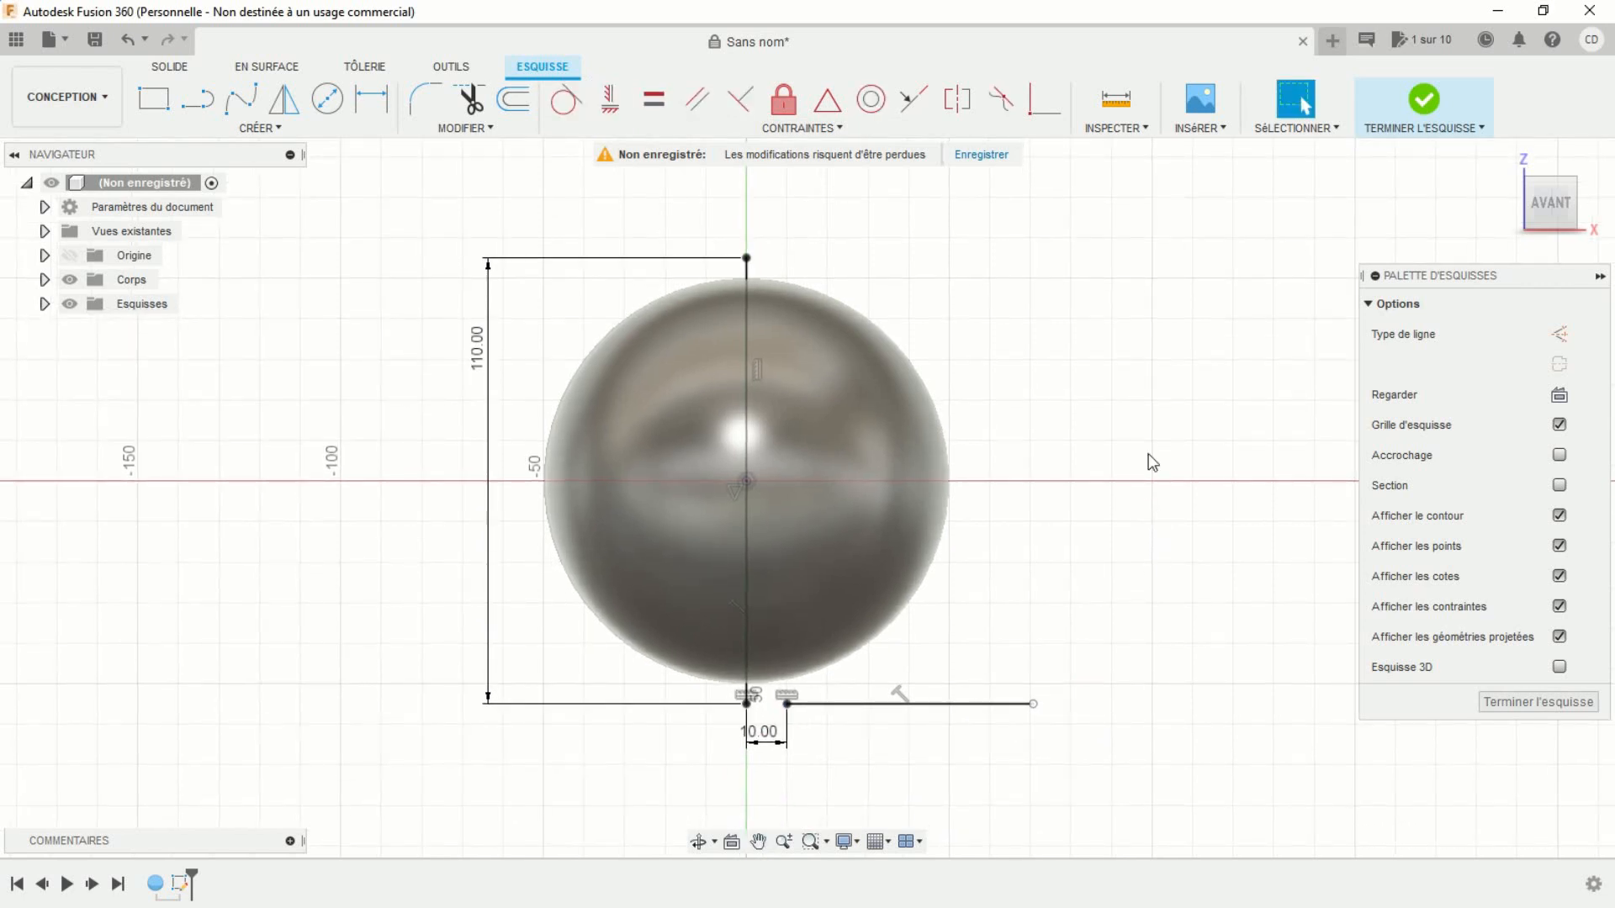
pyautogui.click(1427, 104)
# Start a surface sweep with the horizontal sketch line as the profile and the vertical line as the path
pyautogui.moveTo(1312, 210)
pyautogui.keyDown('shift'); pyautogui.mouseDown(button='middle')
pyautogui.moveTo(1144, 471)
pyautogui.moveTo(1078, 443)
pyautogui.mouseUp(button='middle'); pyautogui.keyUp('shift')
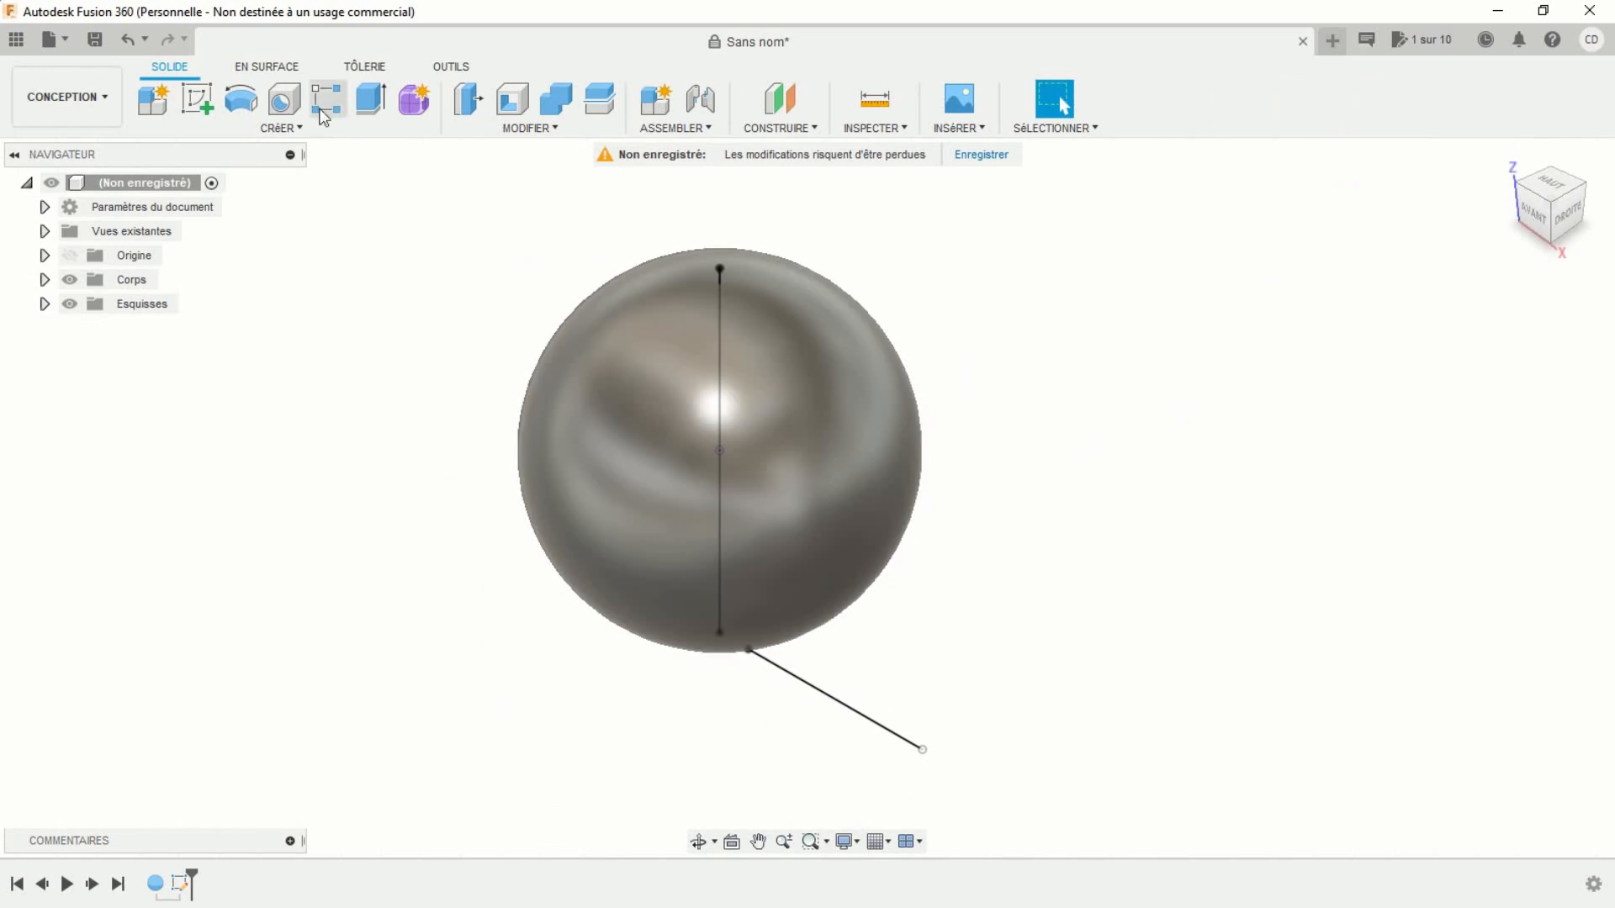
pyautogui.click(263, 68)
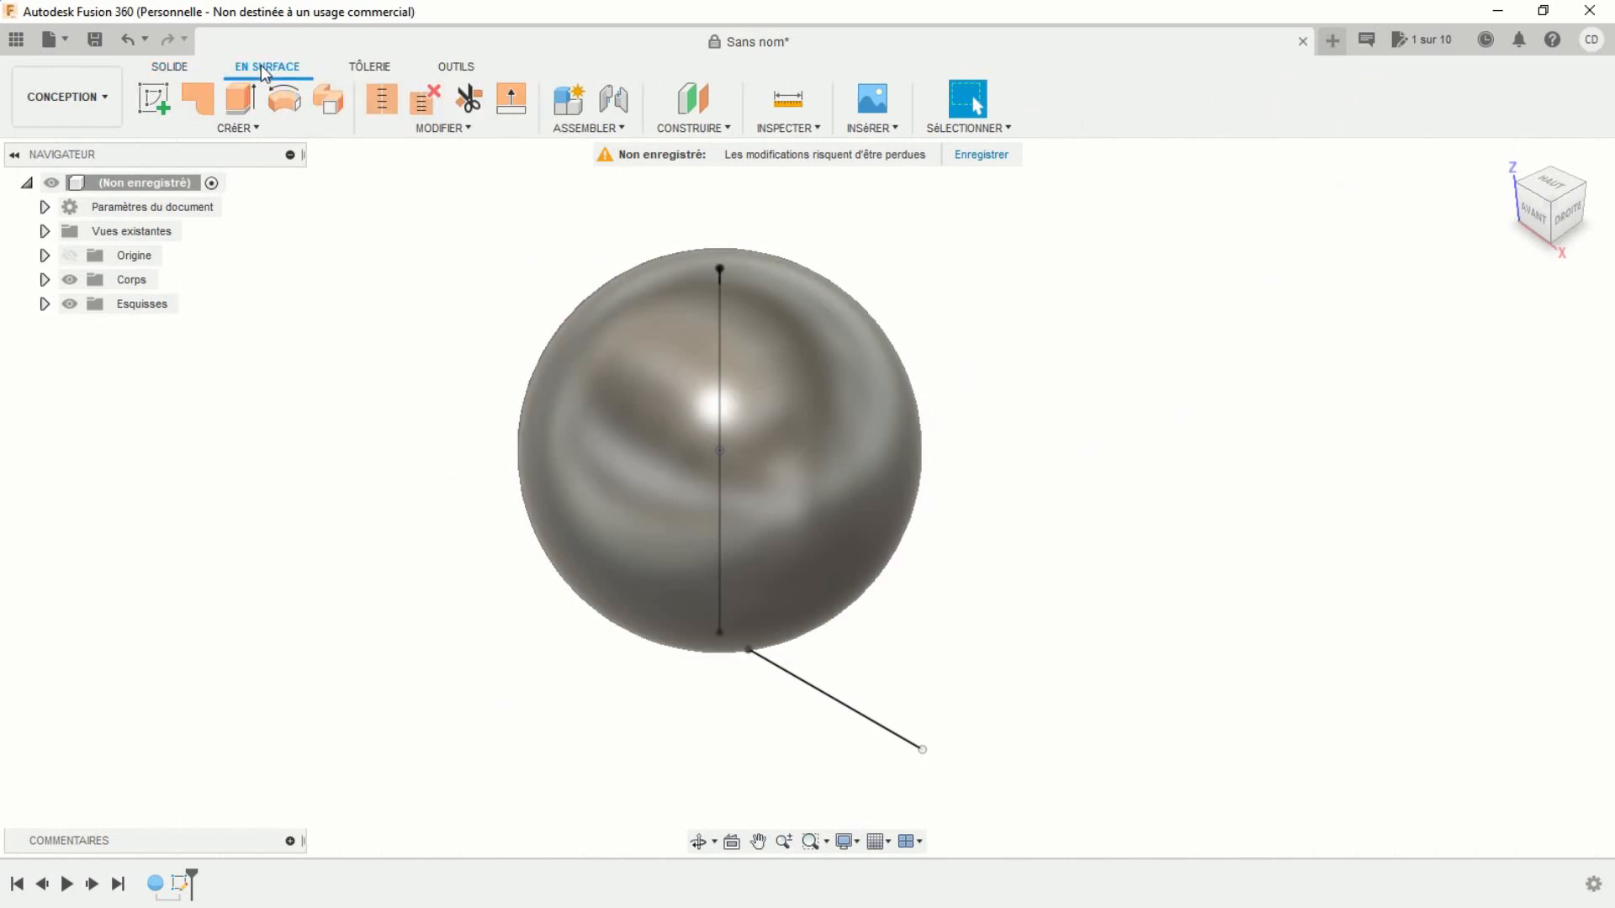
pyautogui.click(338, 103)
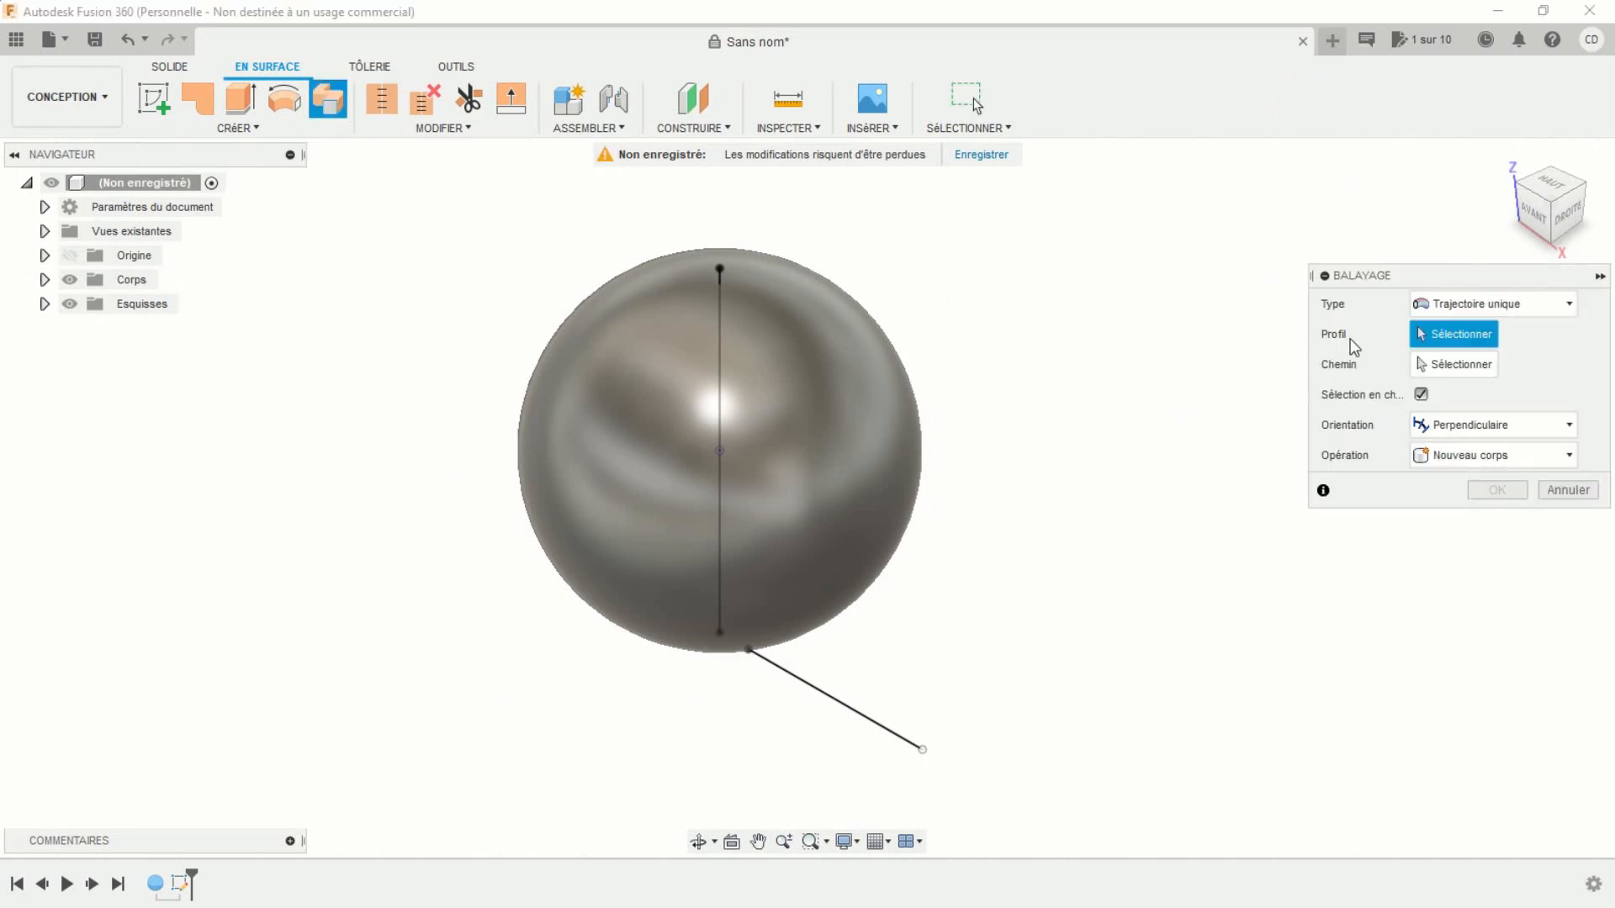
pyautogui.click(845, 705)
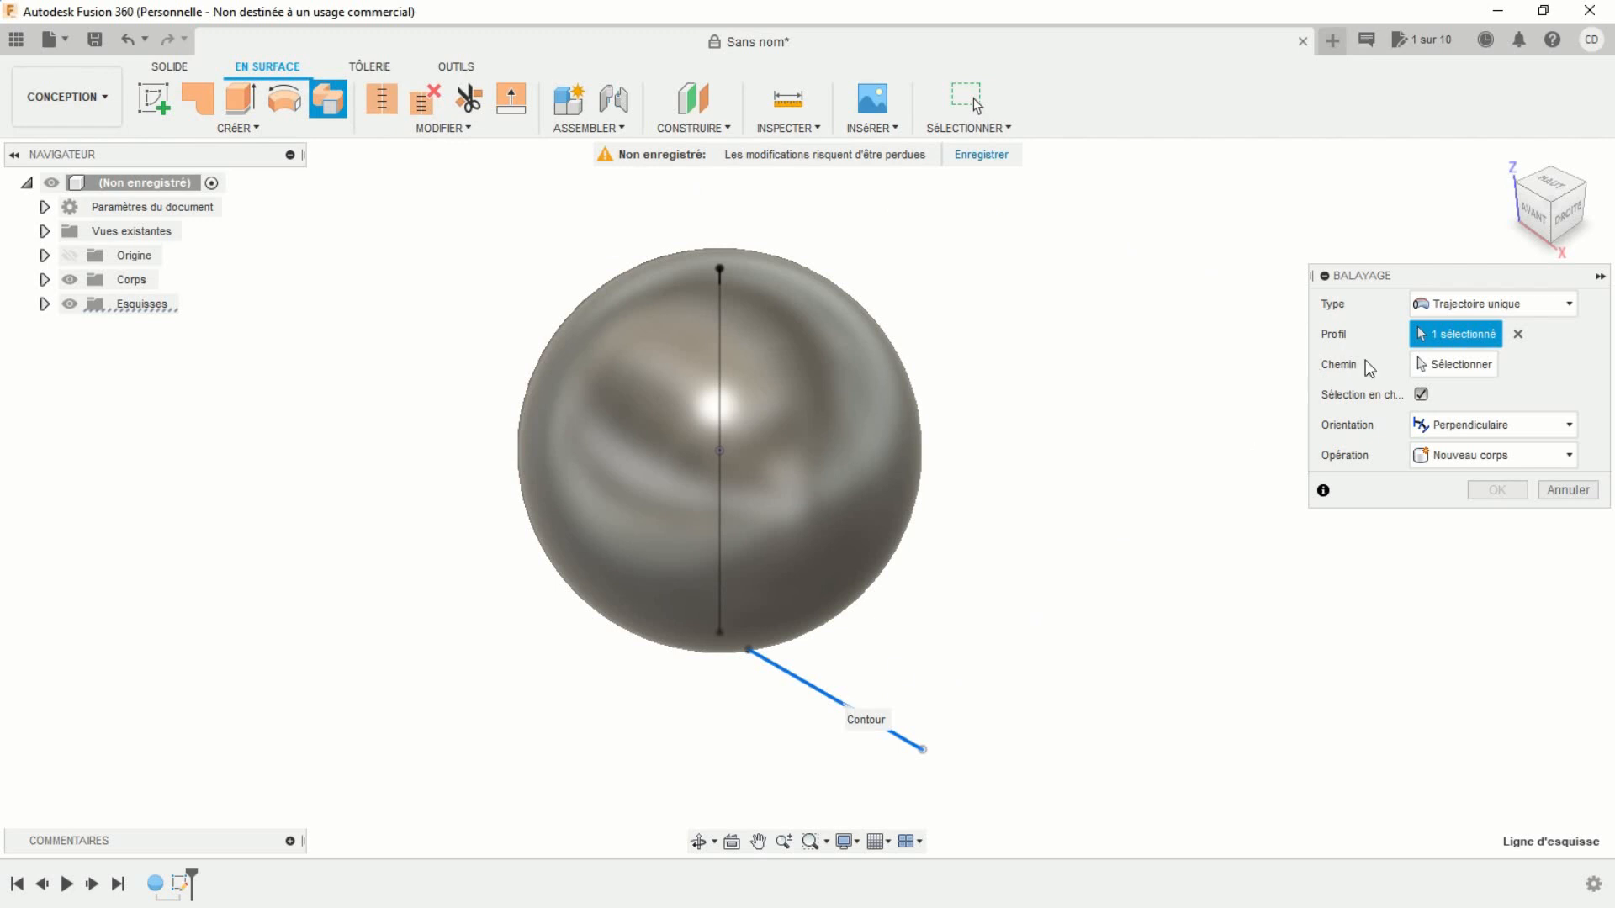
pyautogui.click(1447, 364)
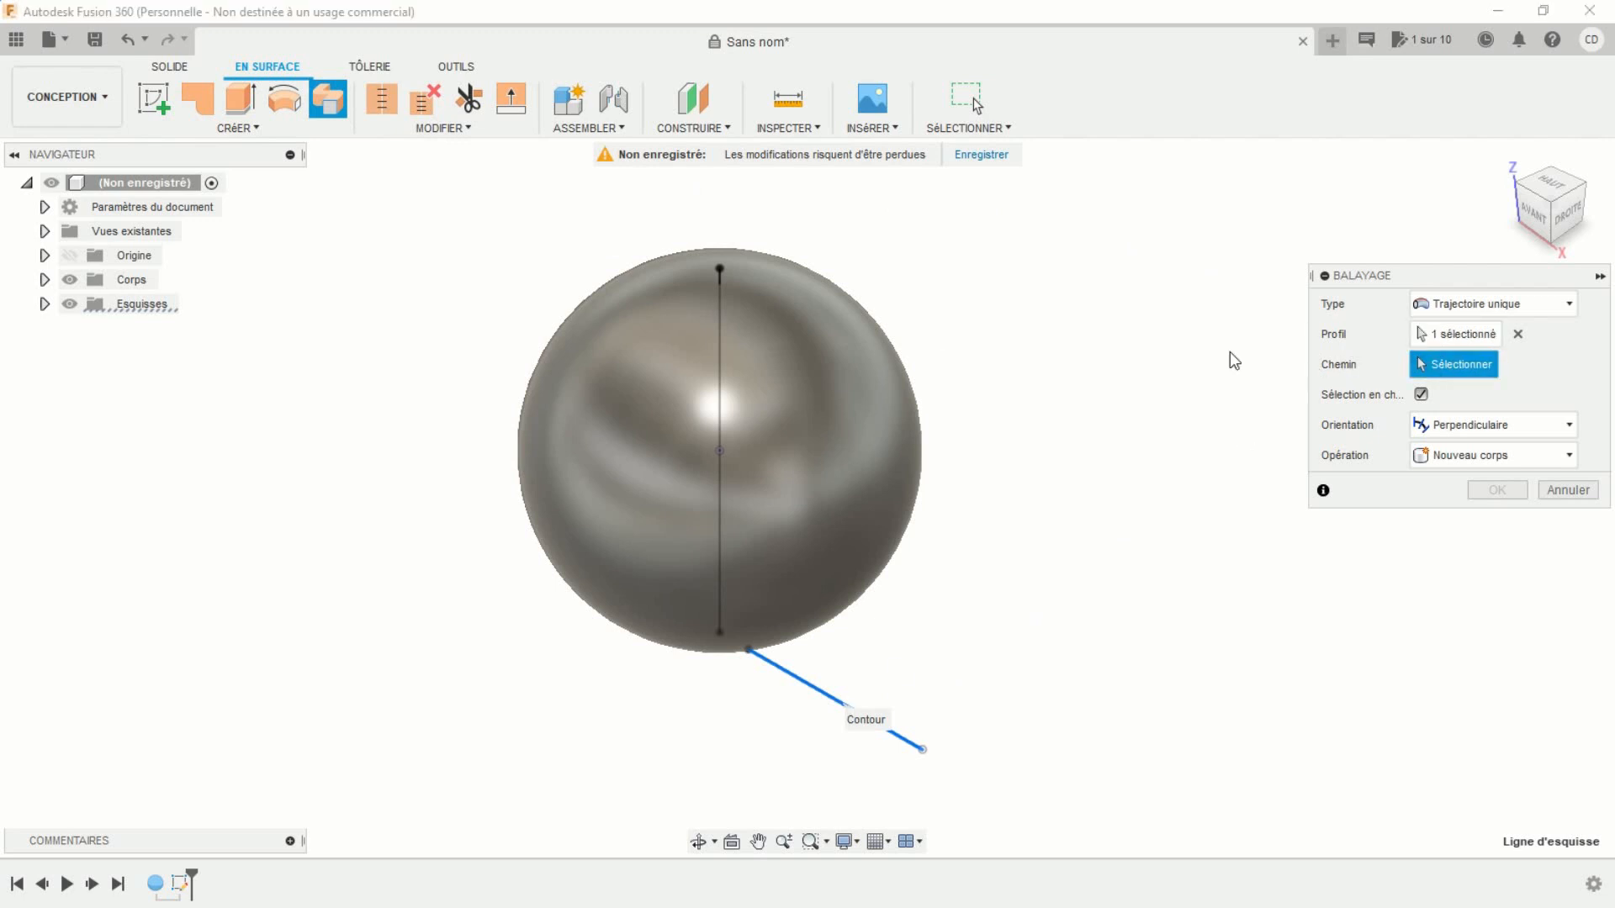
pyautogui.click(720, 335)
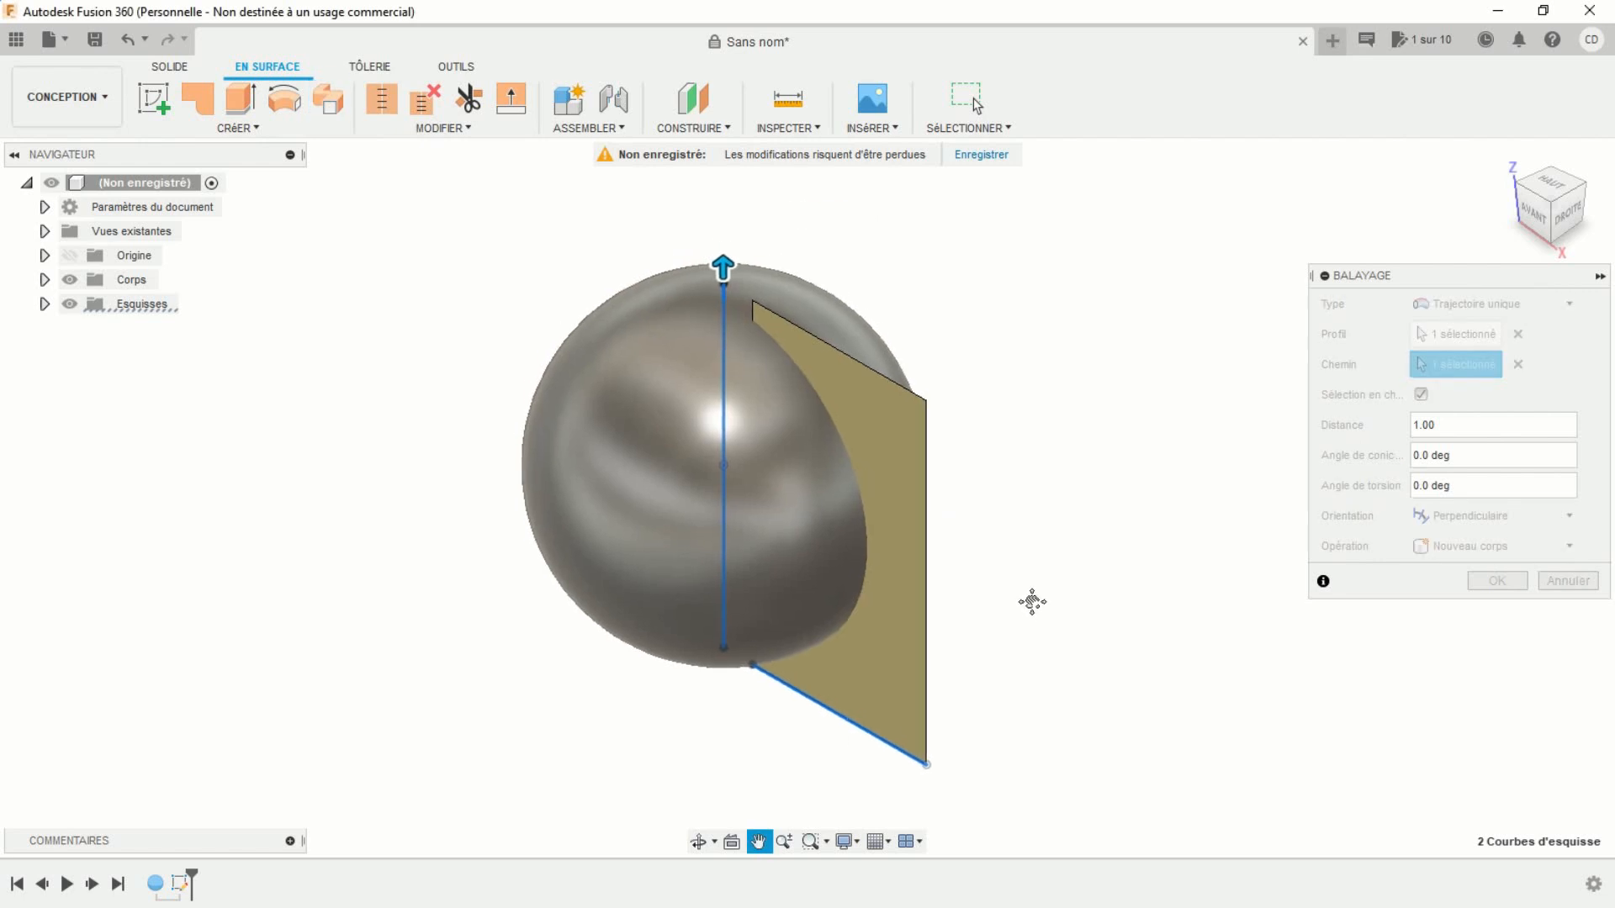
pyautogui.keyDown('shift'); pyautogui.moveTo(1034, 627); pyautogui.dragTo(1058, 587, button='middle'); pyautogui.keyUp('shift')
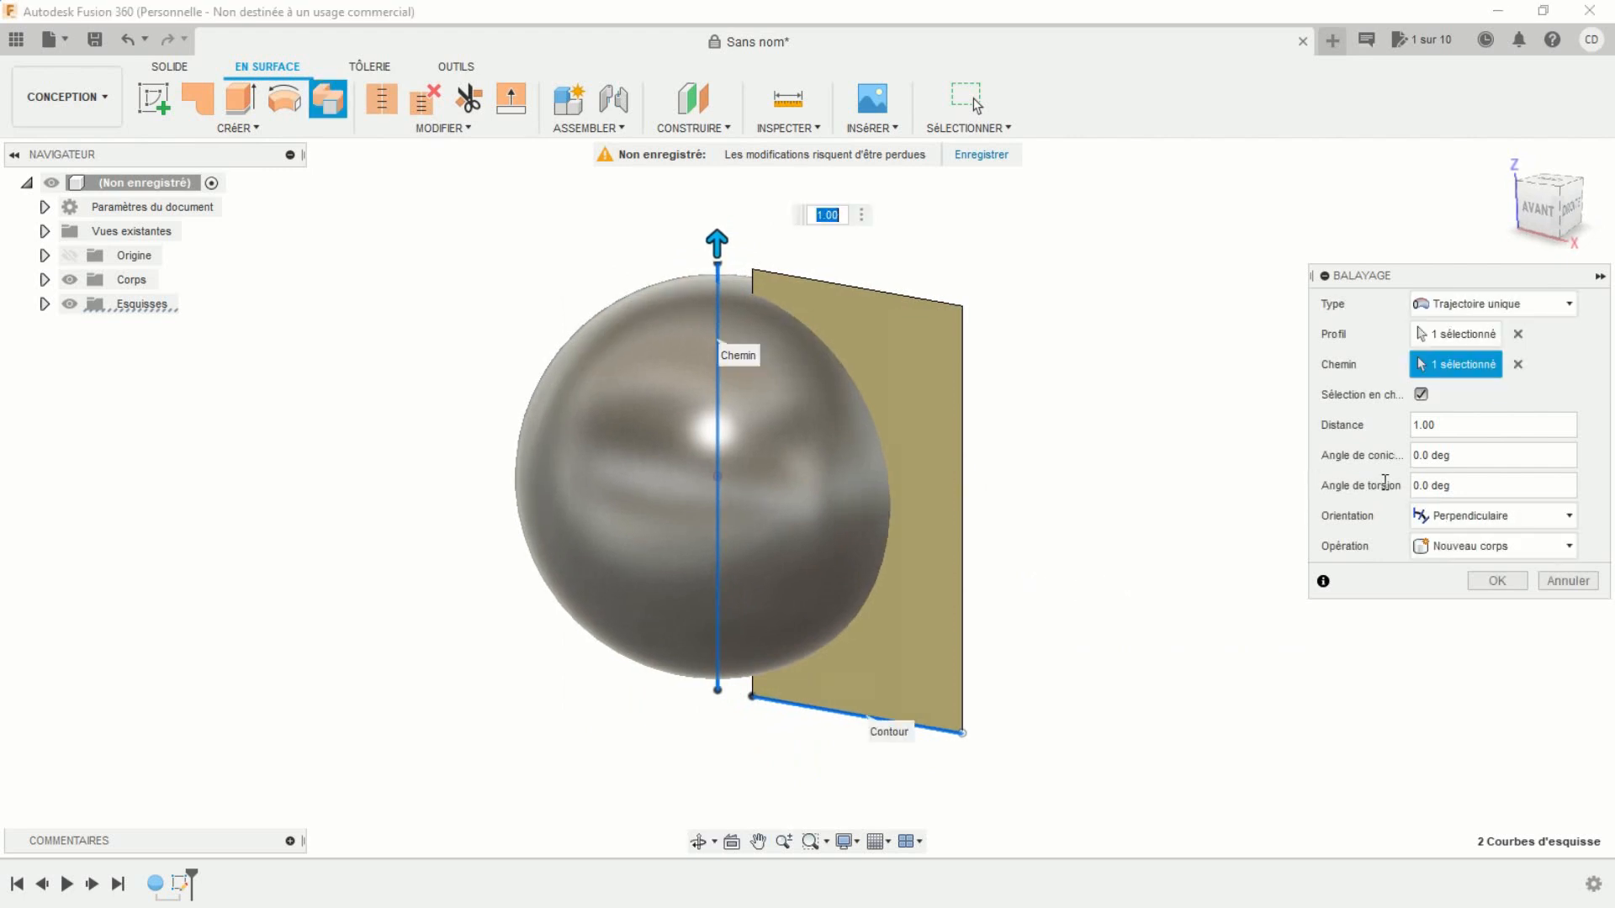
# Preview the surface sweep with a twist angle of 20 degrees
pyautogui.moveTo(1467, 492); pyautogui.dragTo(1412, 491)
pyautogui.write('20')
pyautogui.keyDown('shift'); pyautogui.moveTo(1074, 547); pyautogui.dragTo(992, 523, button='middle'); pyautogui.keyUp('shift')
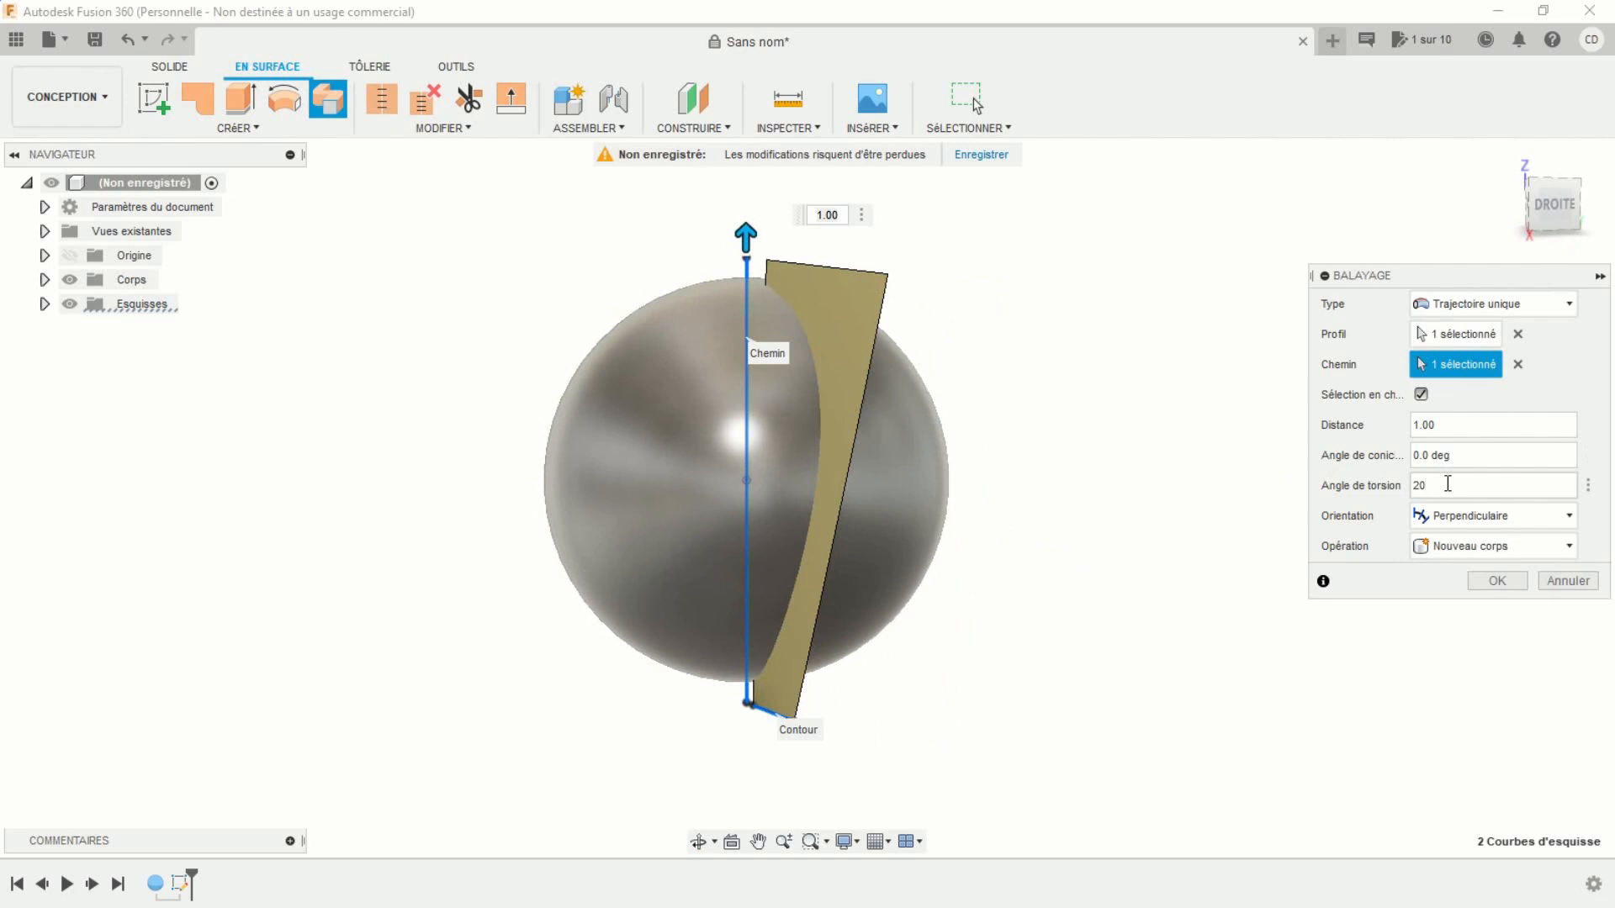
pyautogui.keyDown('shift'); pyautogui.moveTo(1175, 515); pyautogui.dragTo(1136, 533, button='middle'); pyautogui.keyUp('shift')
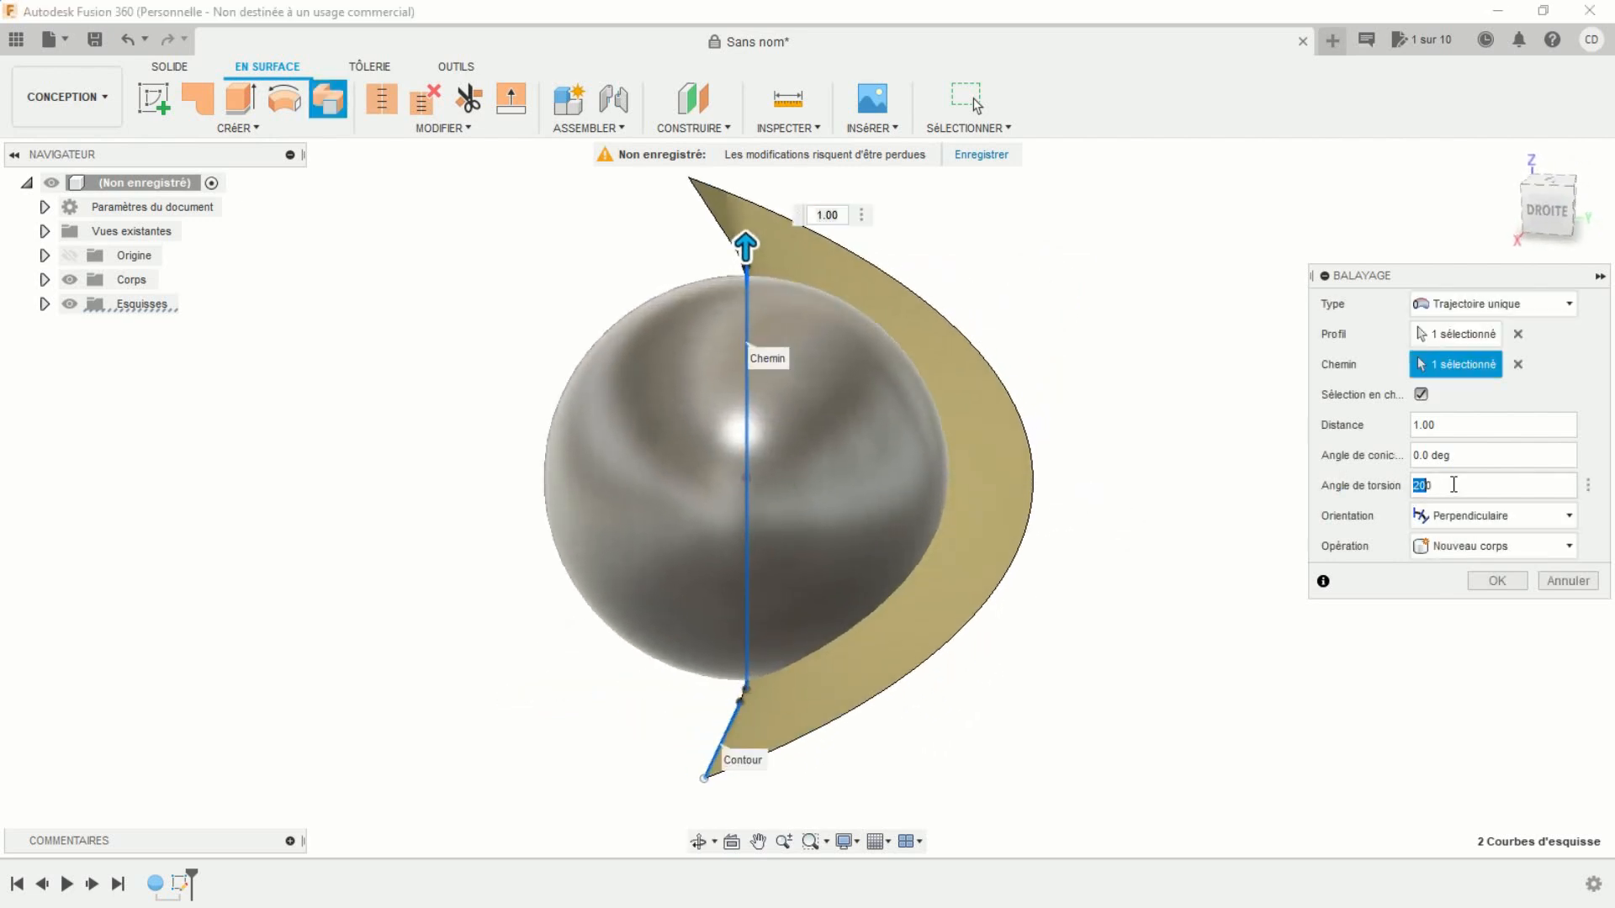
# Set the sweep's twist angle to 4000 degrees and create the helical surface as a new body
pyautogui.click(1453, 485)
pyautogui.write('4000')
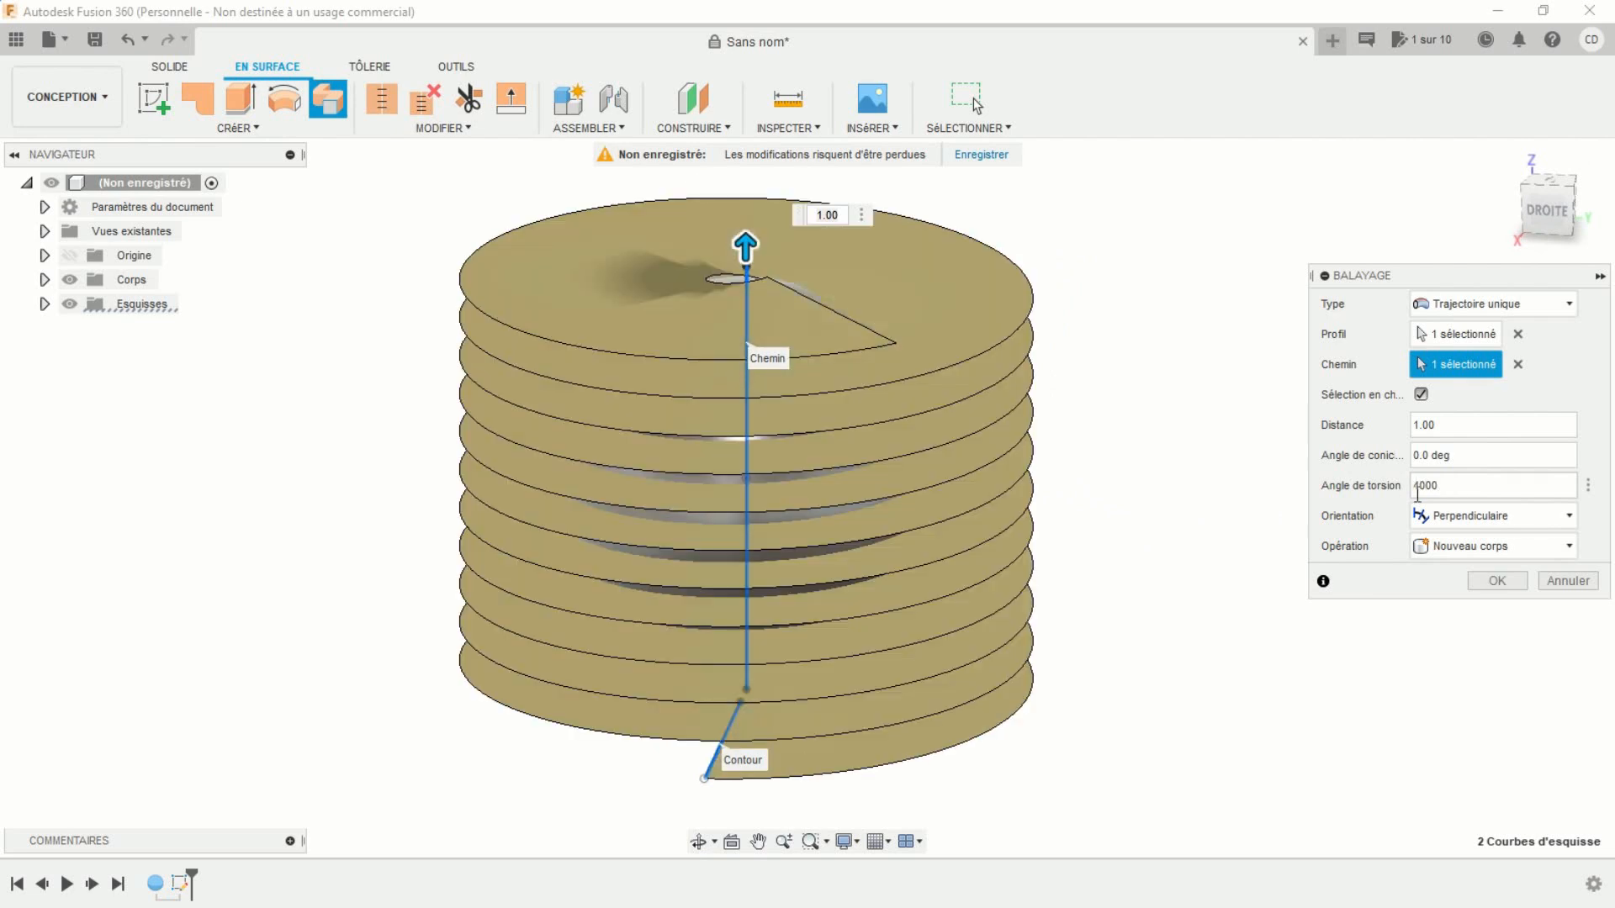
pyautogui.moveTo(1198, 593)
pyautogui.keyDown('shift'); pyautogui.mouseDown(button='middle')
pyautogui.moveTo(1182, 533)
pyautogui.moveTo(1208, 605)
pyautogui.mouseUp(button='middle'); pyautogui.keyUp('shift')
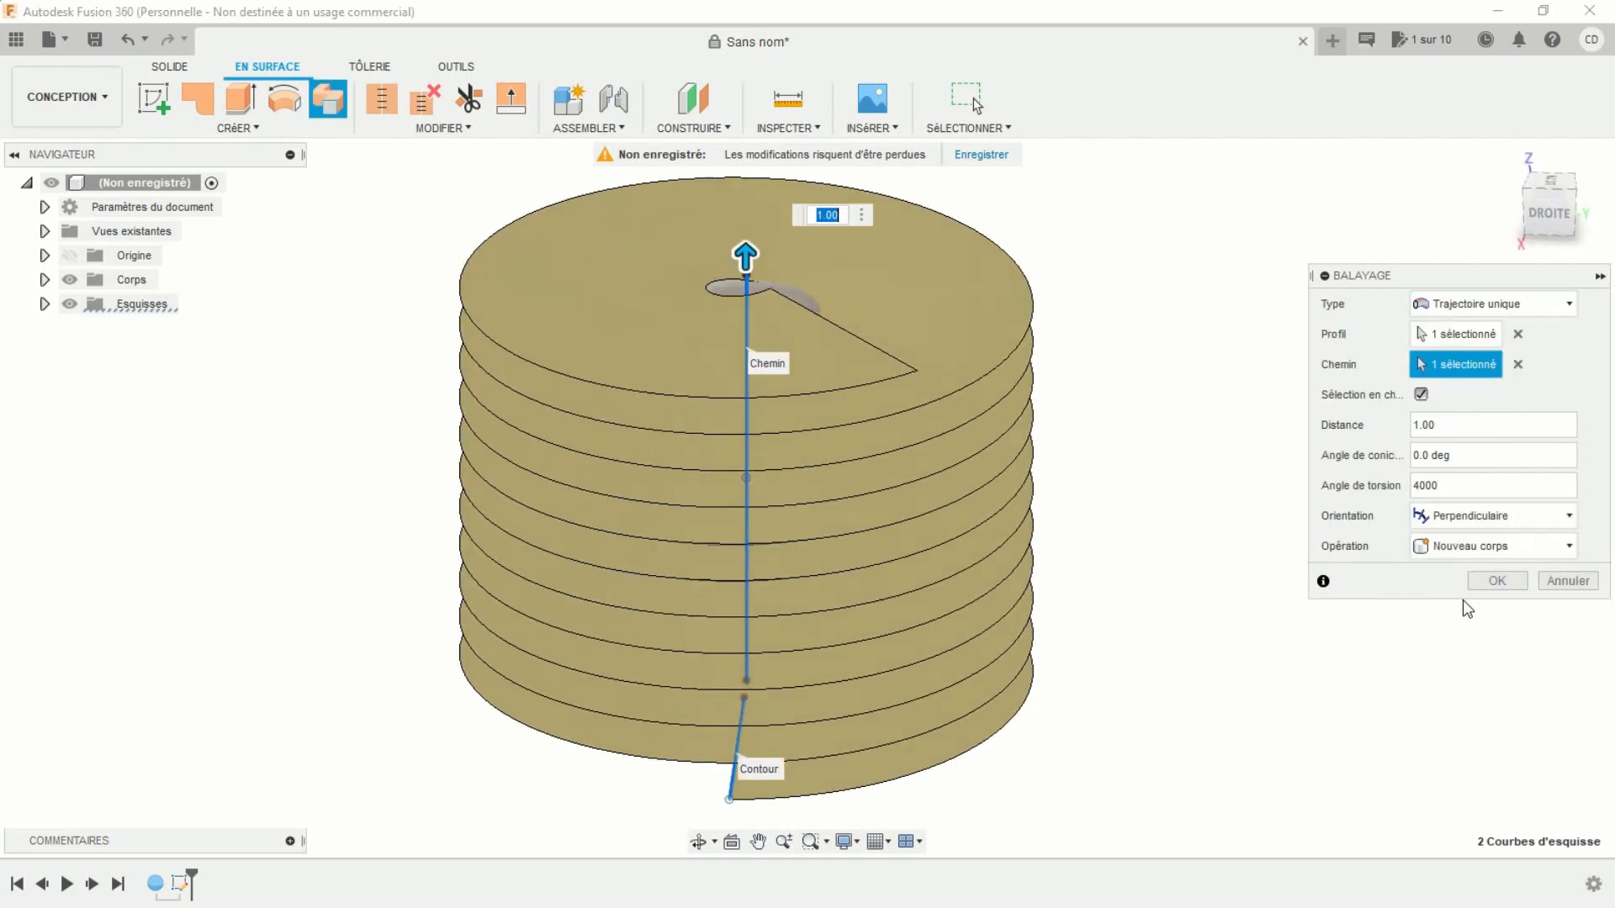
pyautogui.click(1495, 581)
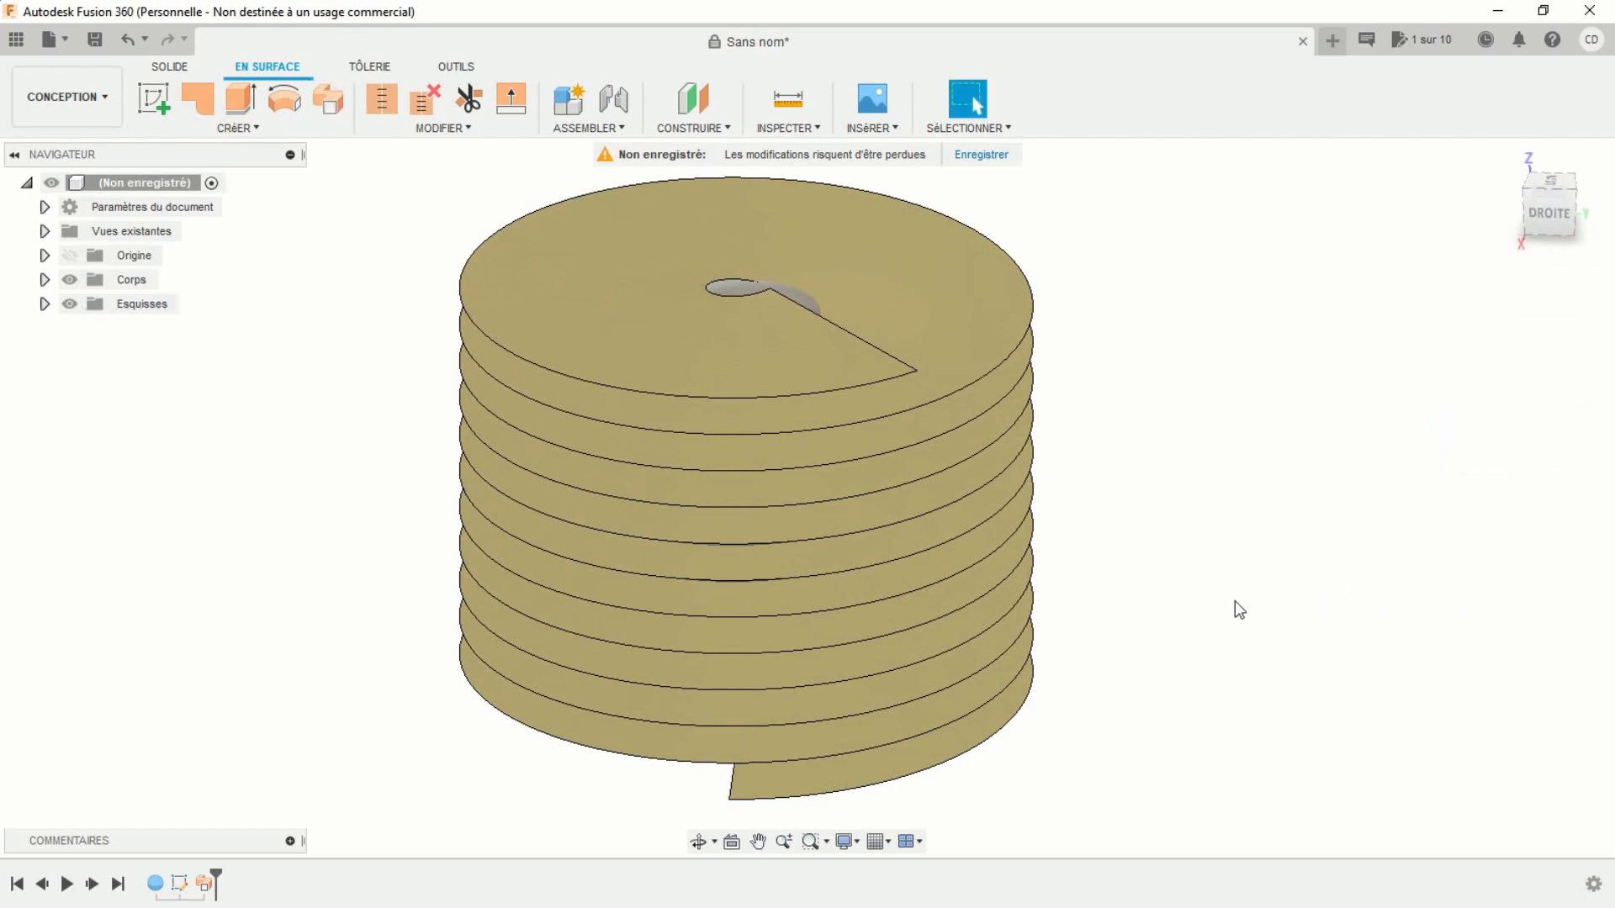
# Trim away the part of the helical surface outside the sphere, using the sphere's face as the cutting tool
pyautogui.keyDown('shift'); pyautogui.moveTo(1243, 602); pyautogui.dragTo(1381, 556, button='middle'); pyautogui.keyUp('shift')
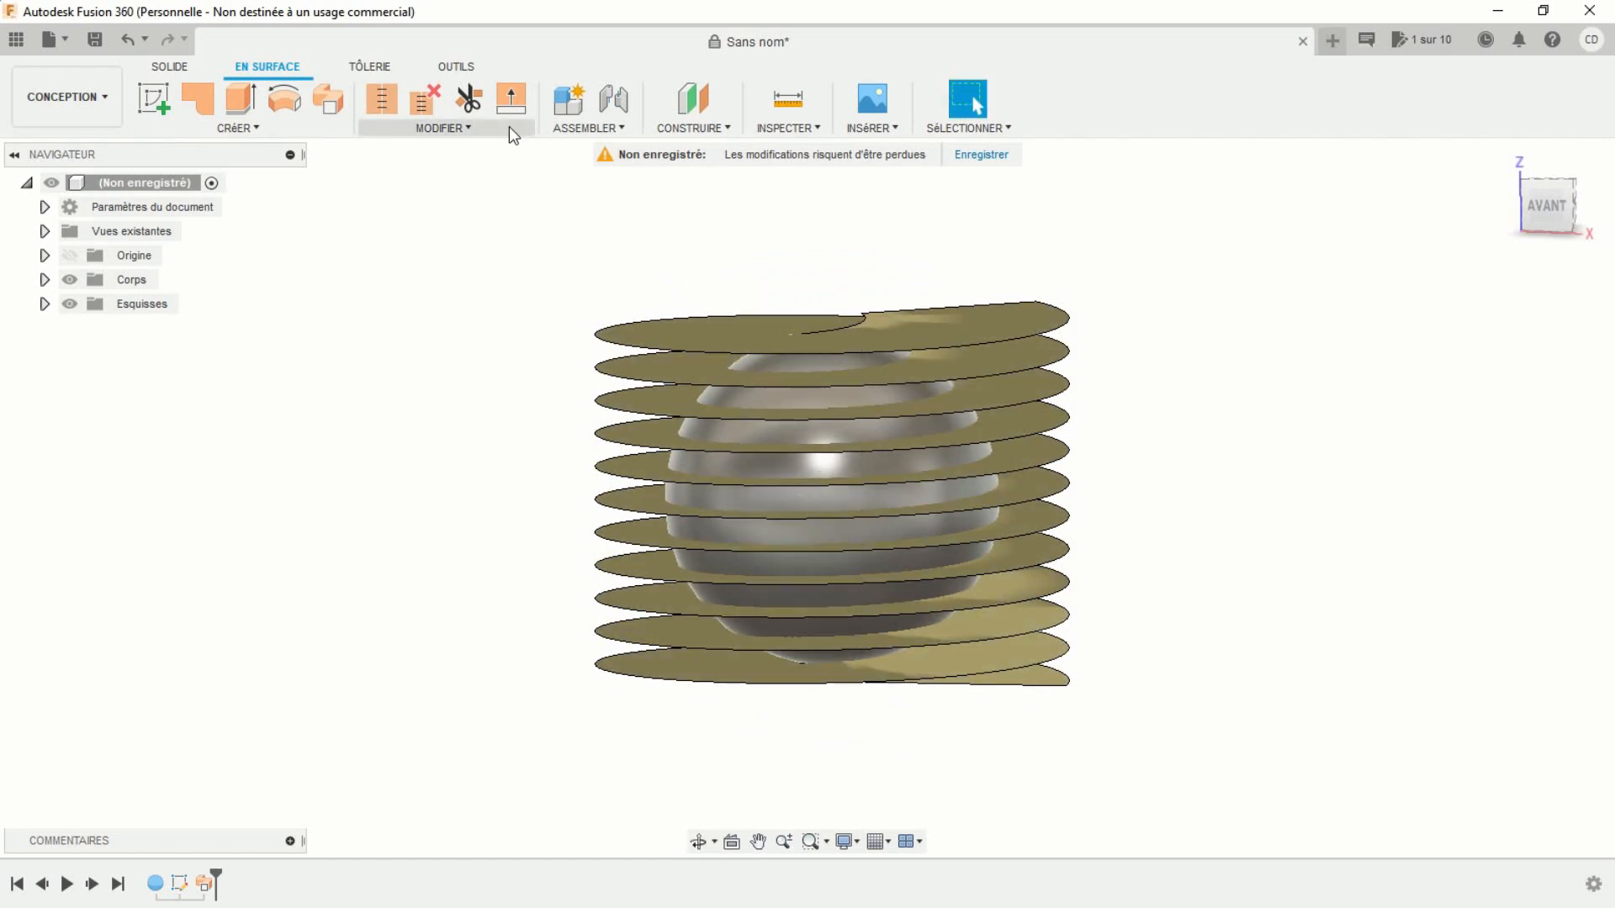
pyautogui.click(469, 100)
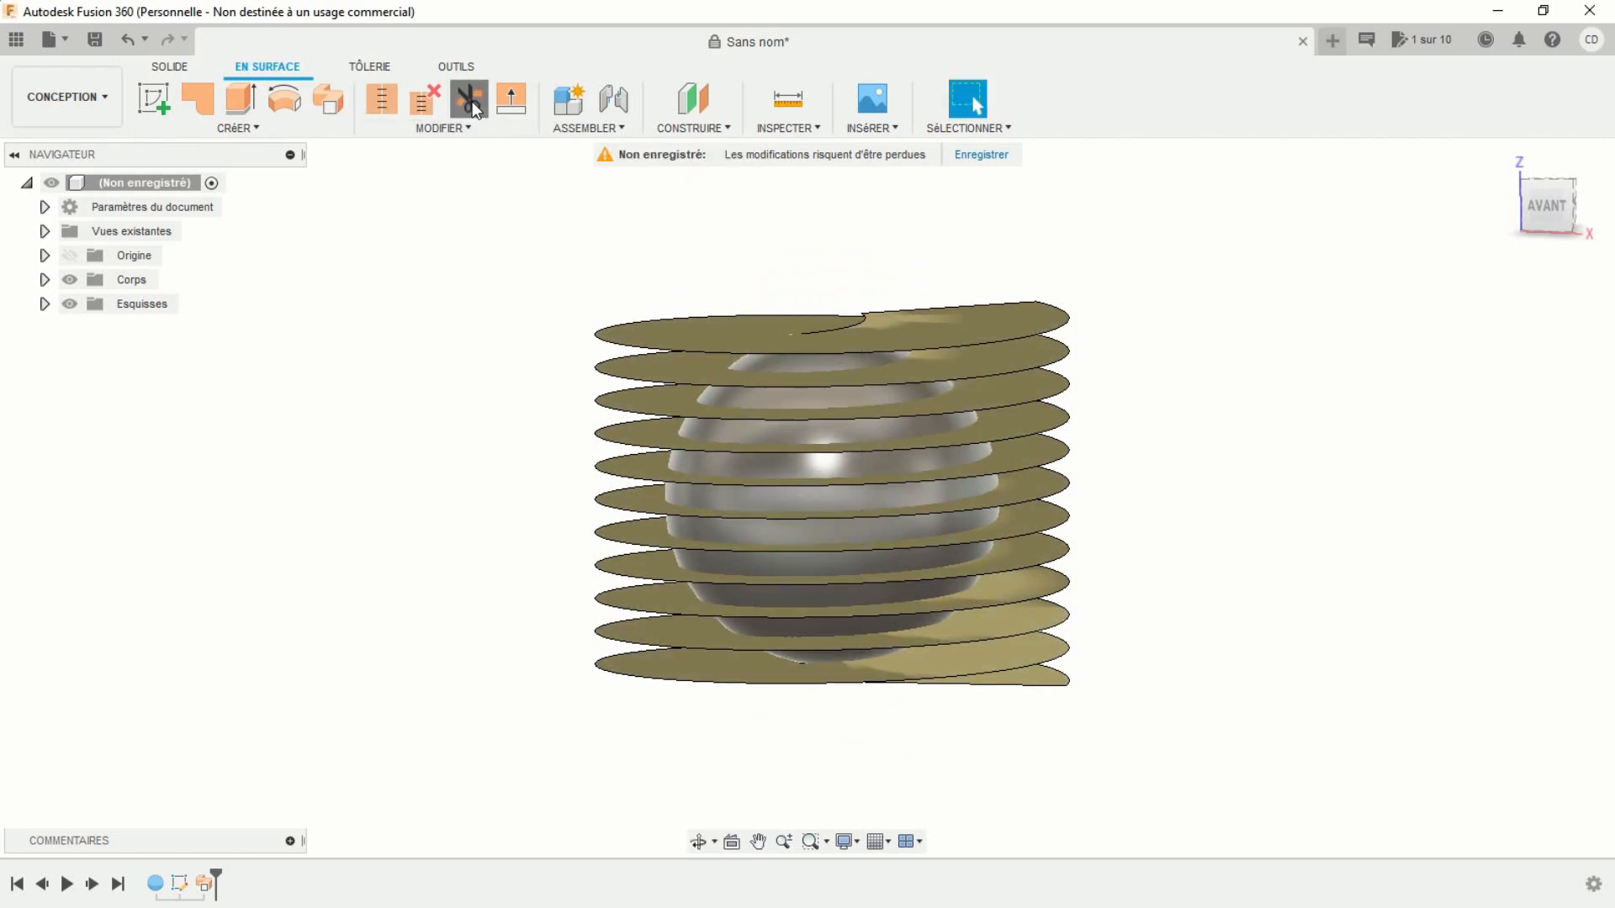
pyautogui.scroll(3, 914, 434)
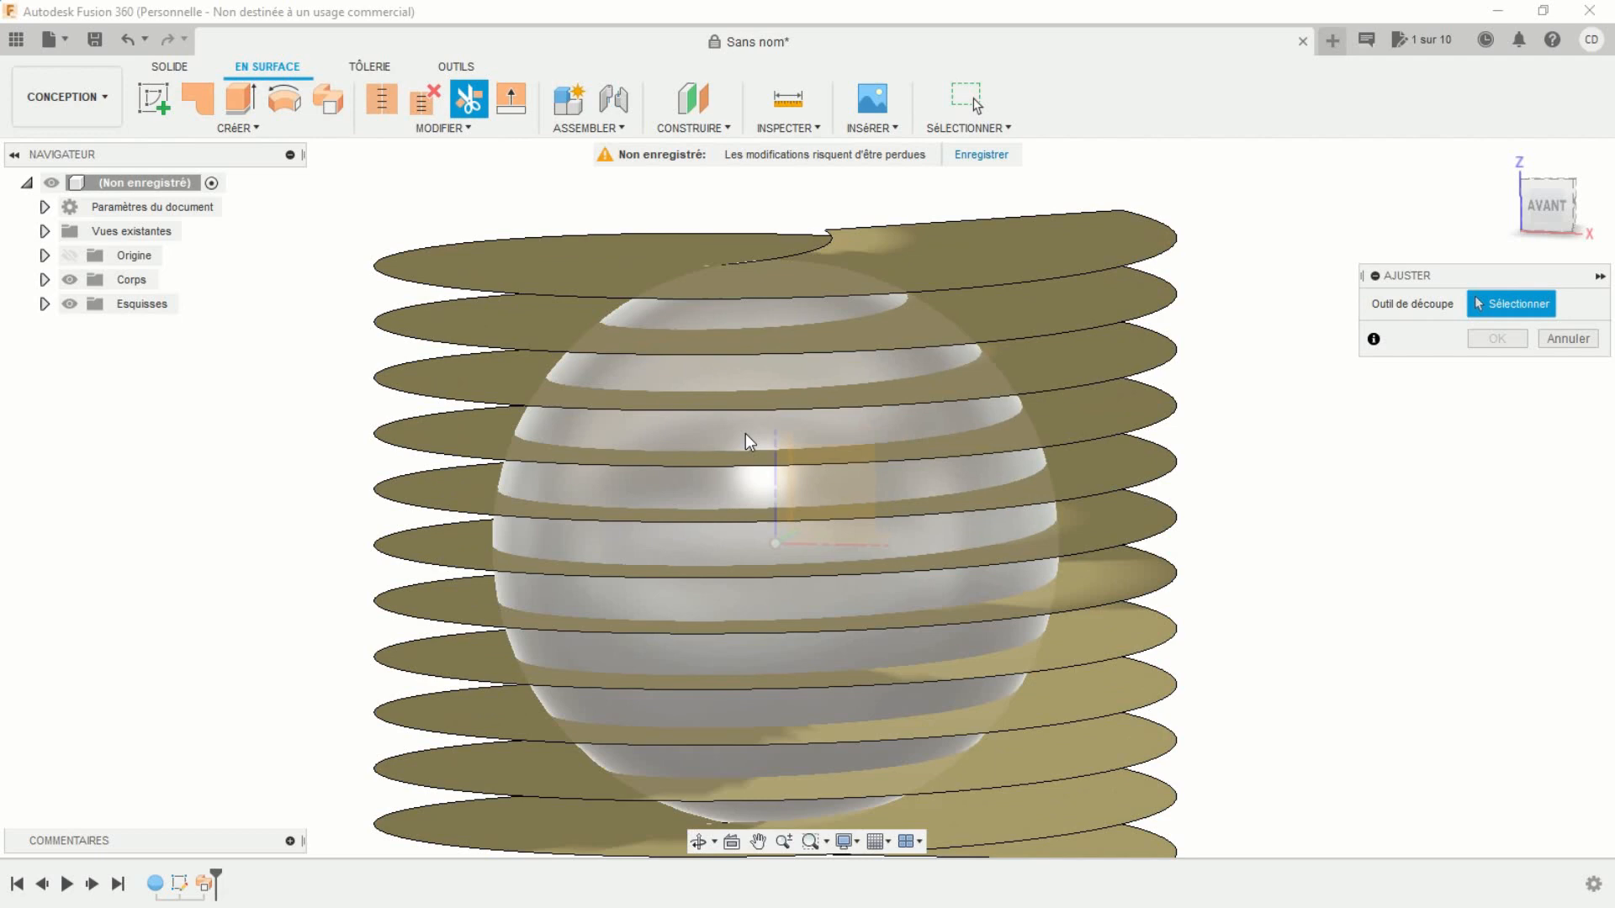
pyautogui.click(687, 429)
pyautogui.scroll(-3, 686, 429)
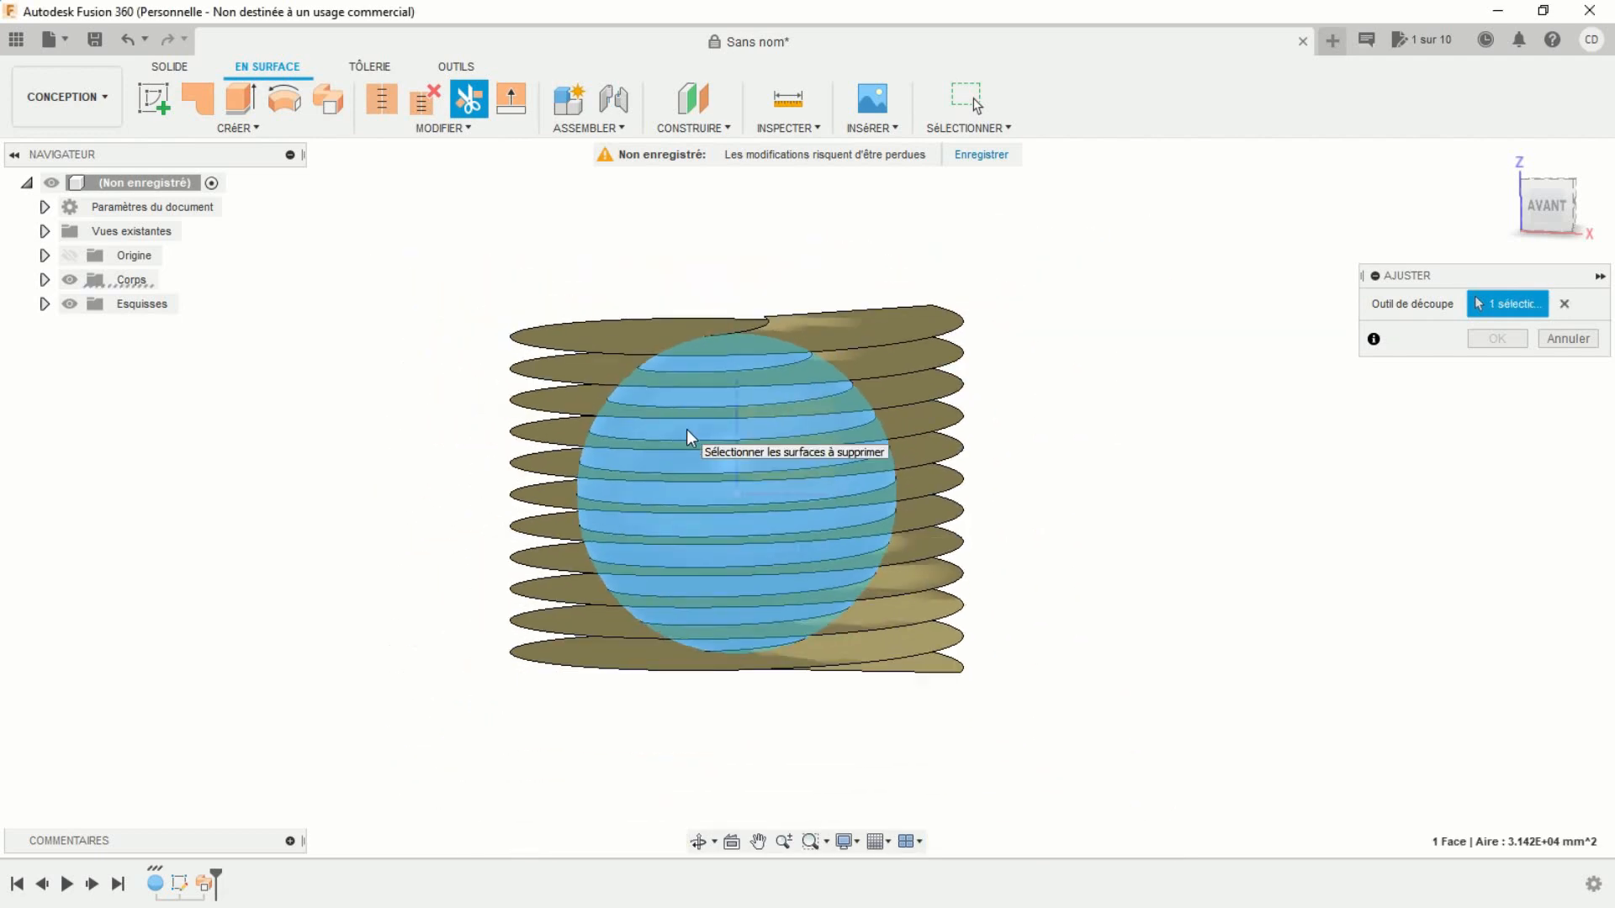
pyautogui.keyDown('shift'); pyautogui.moveTo(686, 429); pyautogui.dragTo(663, 455, button='middle'); pyautogui.keyUp('shift')
pyautogui.click(584, 331)
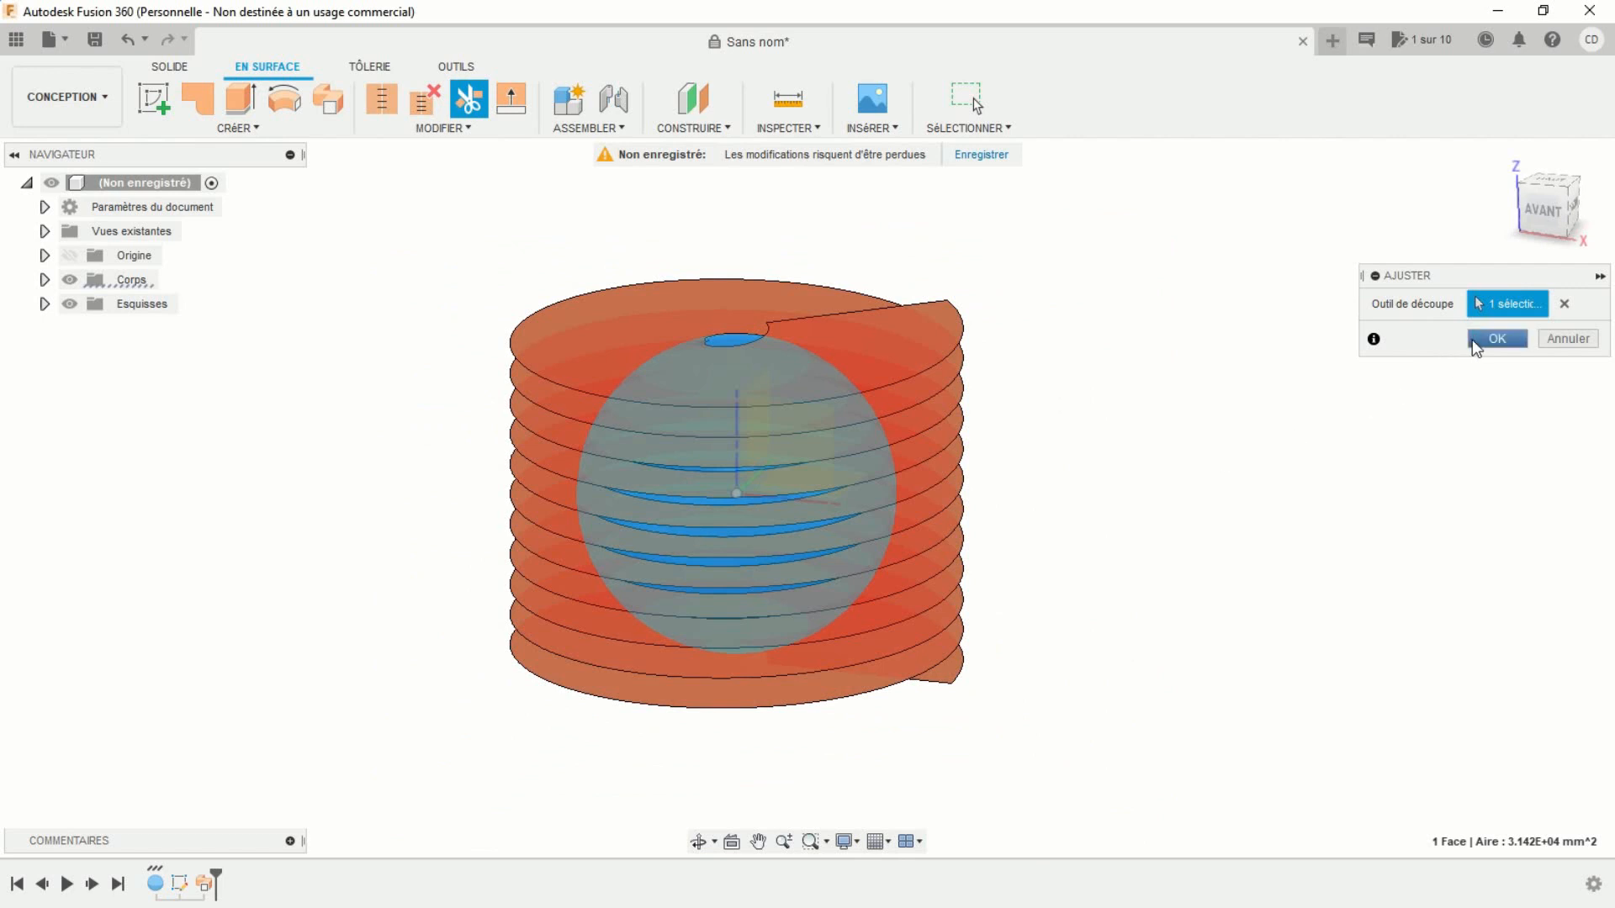
pyautogui.click(1495, 338)
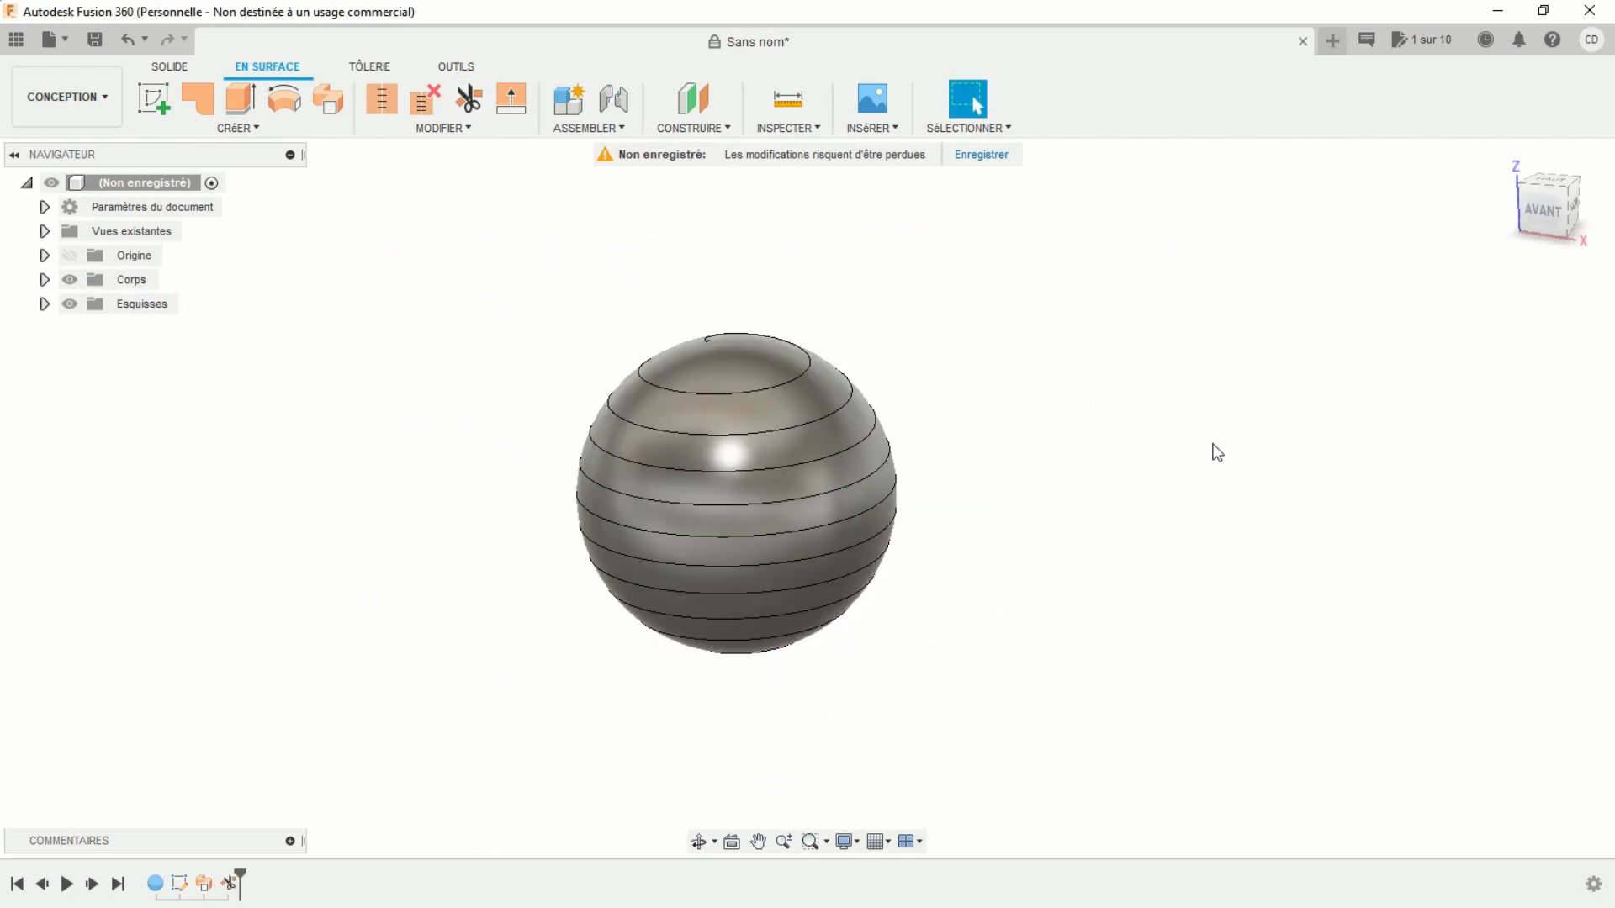
# Start a new sketch on the front XZ origin plane
pyautogui.scroll(-3, 1003, 477)
pyautogui.scroll(5, 1007, 465)
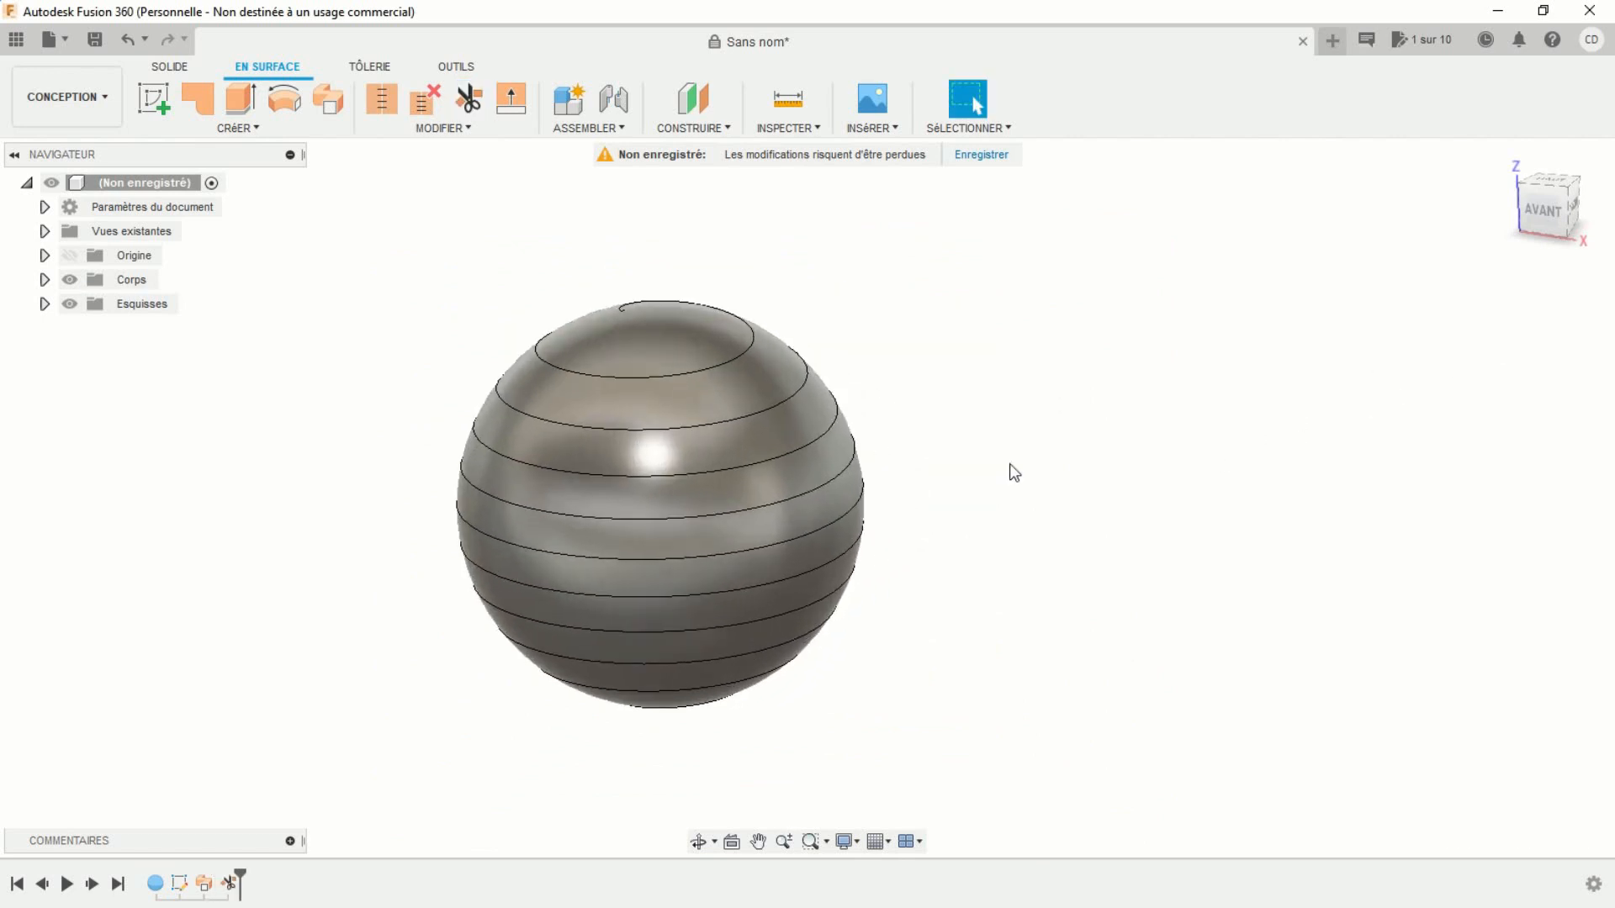
pyautogui.moveTo(870, 462); pyautogui.dragTo(1124, 483, button='middle')
pyautogui.moveTo(1093, 426)
pyautogui.keyDown('shift'); pyautogui.mouseDown(button='middle')
pyautogui.moveTo(1063, 530)
pyautogui.moveTo(1071, 404)
pyautogui.moveTo(1068, 421)
pyautogui.mouseUp(button='middle'); pyautogui.keyUp('shift')
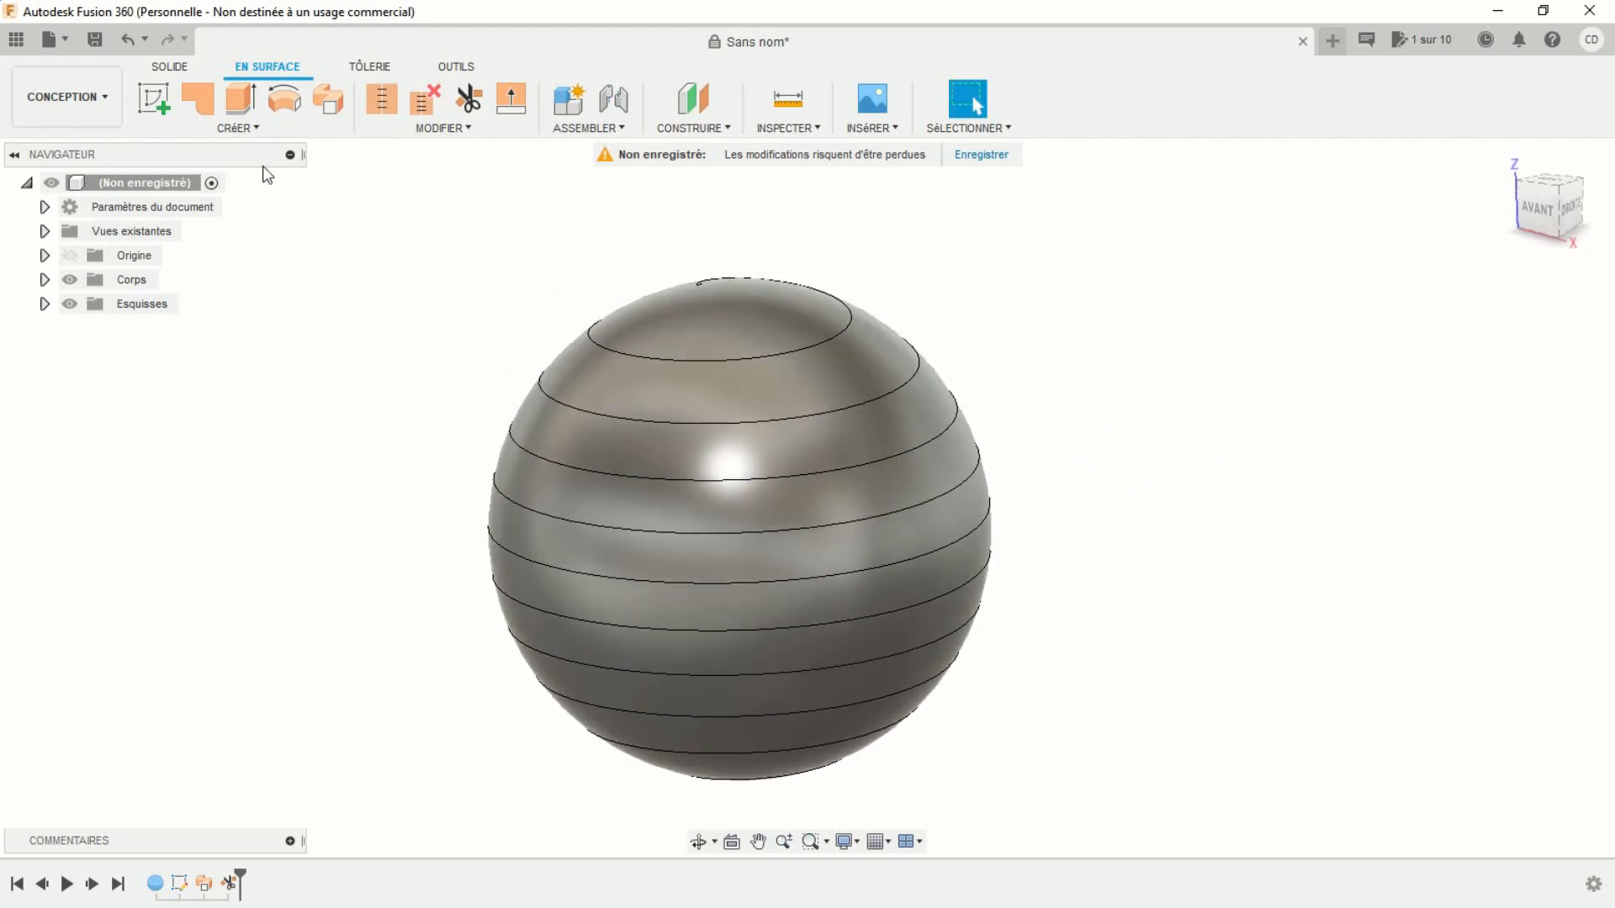
pyautogui.click(155, 95)
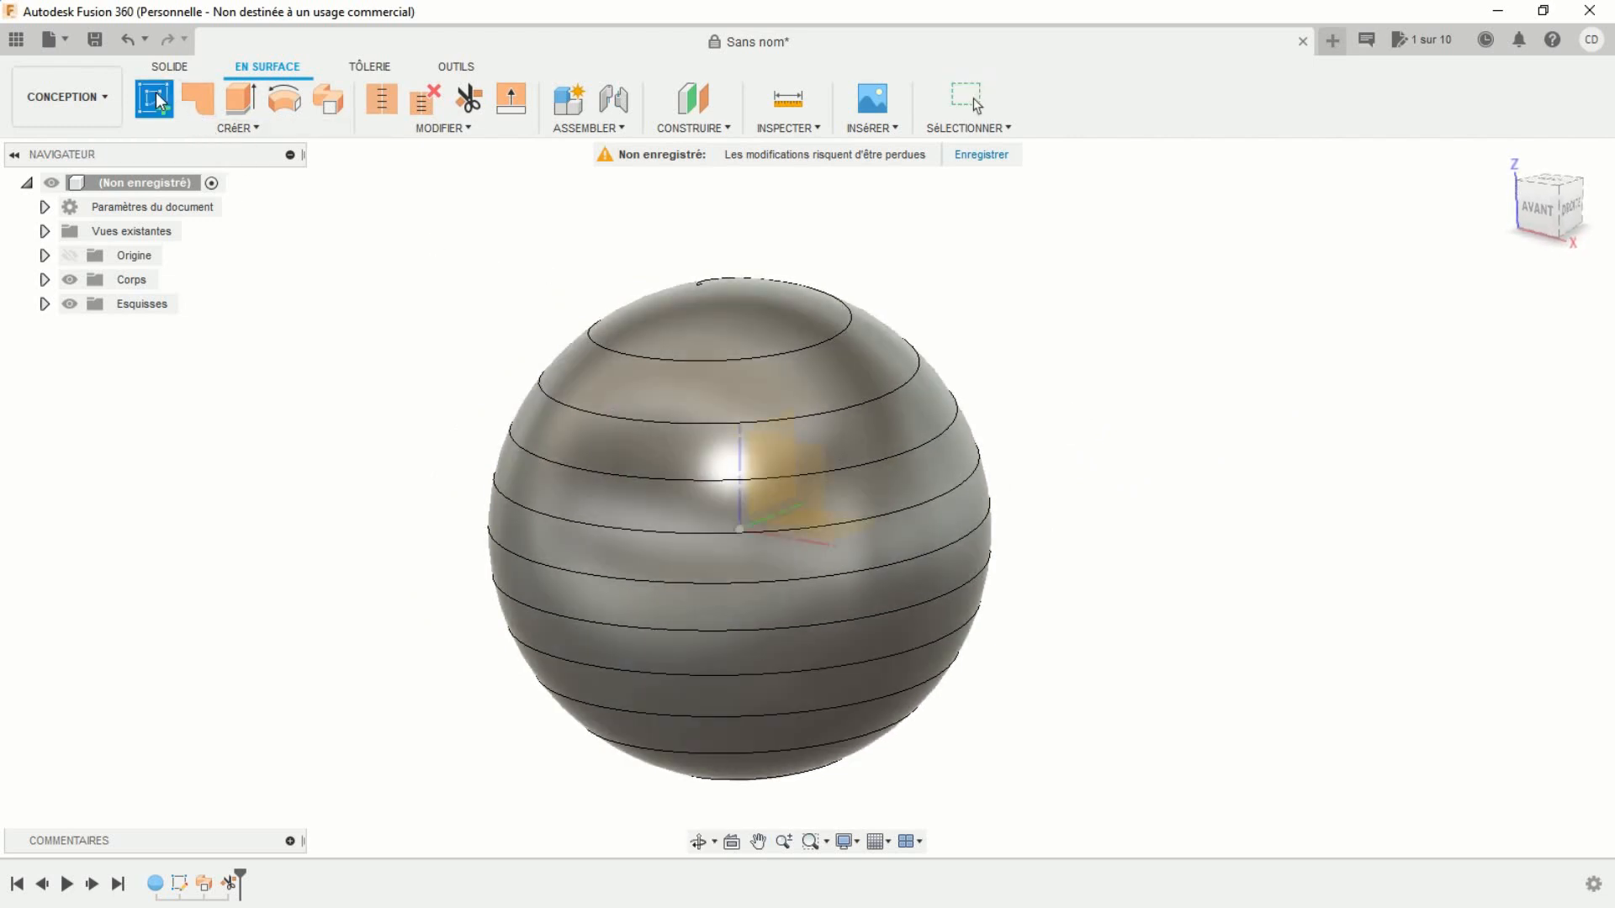
pyautogui.click(793, 460)
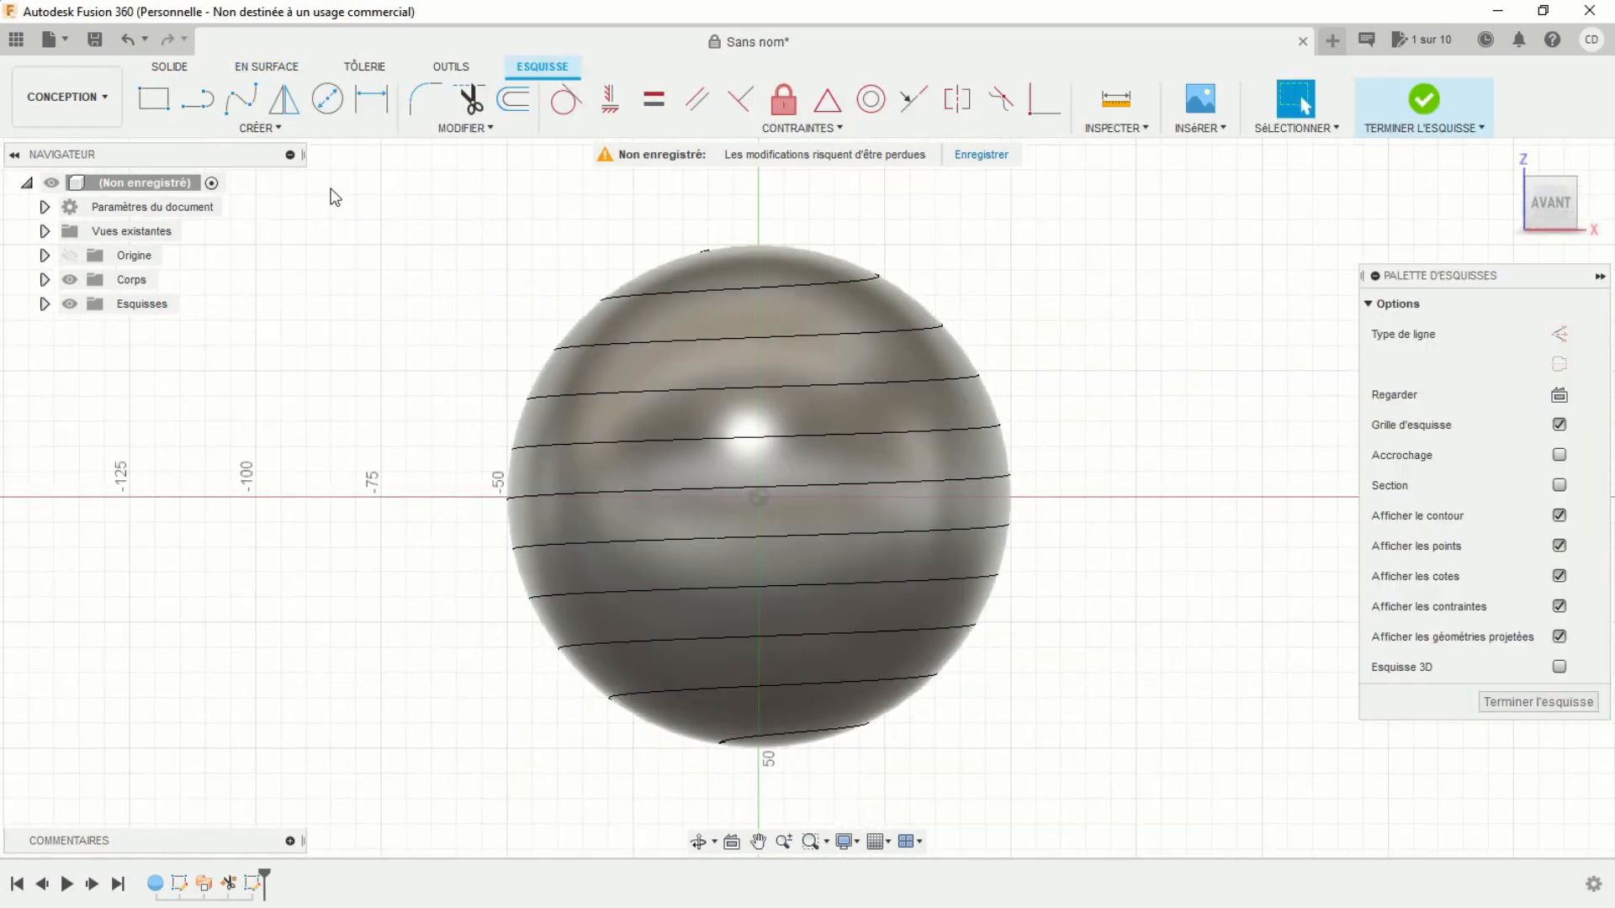
# Include the spiral edge around the sphere as 3D geometry in the sketch, and finish the sketch
pyautogui.click(275, 127)
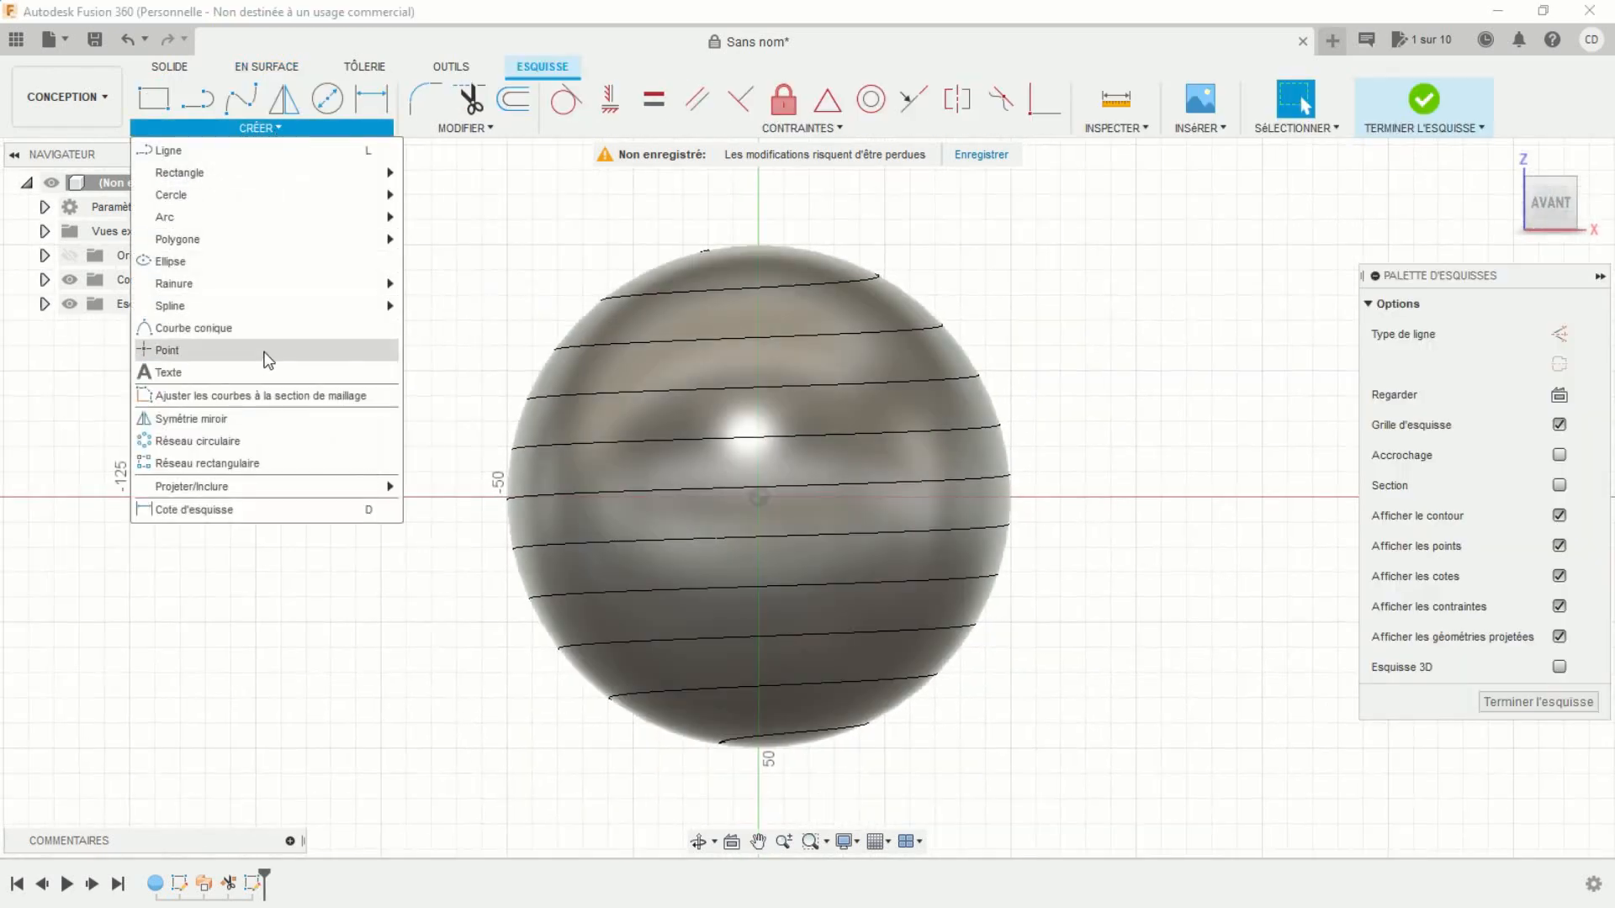
pyautogui.moveTo(285, 485)
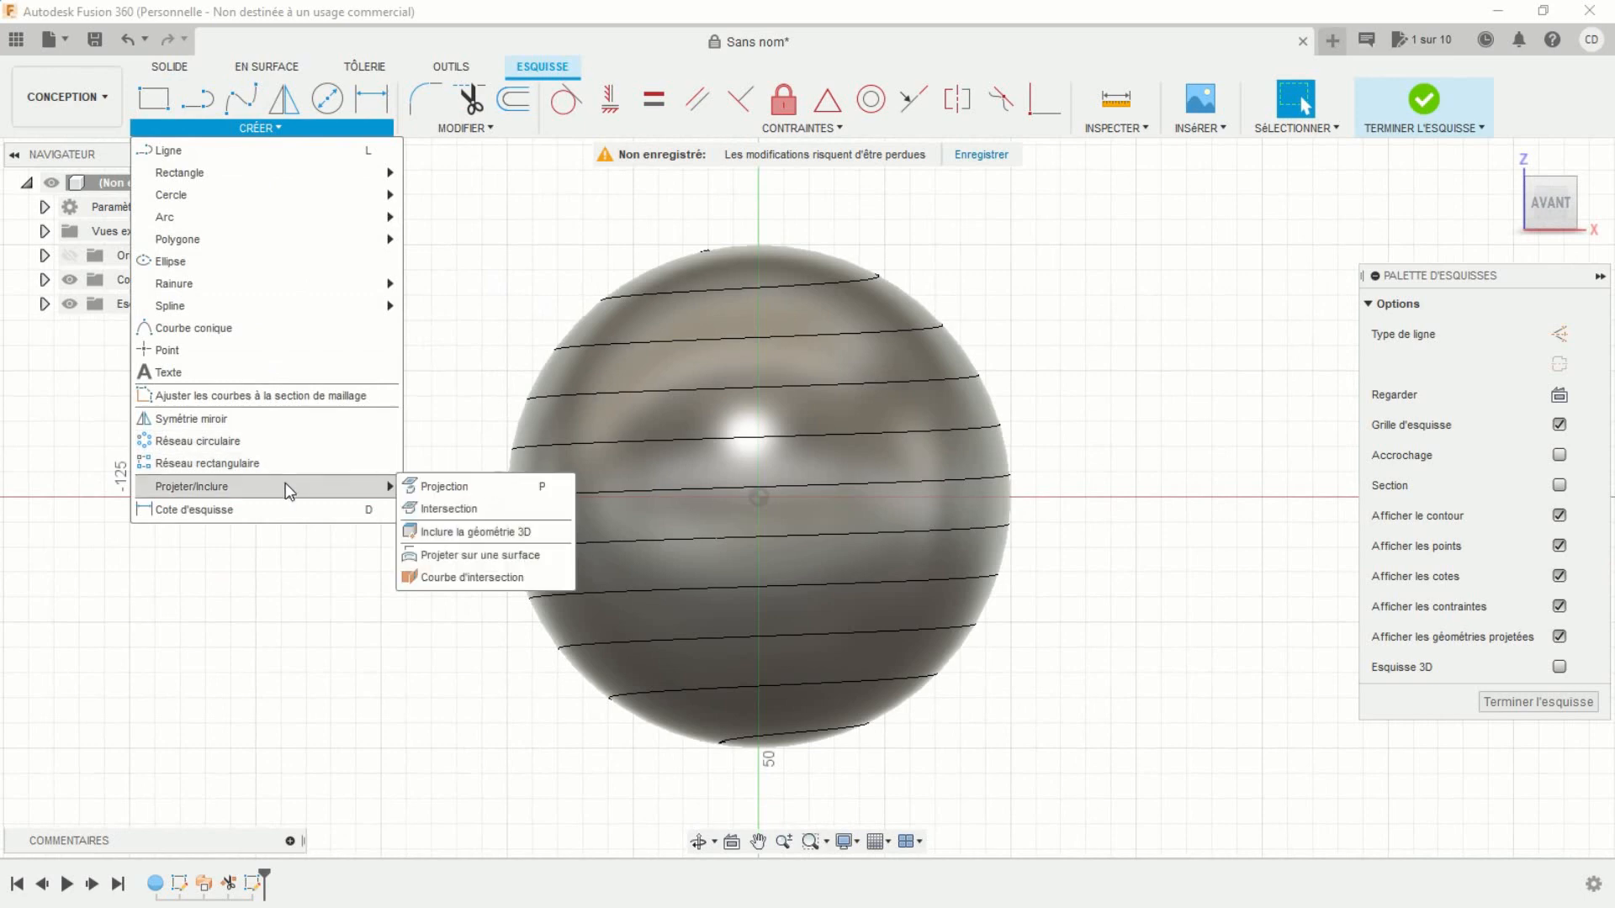
pyautogui.click(442, 531)
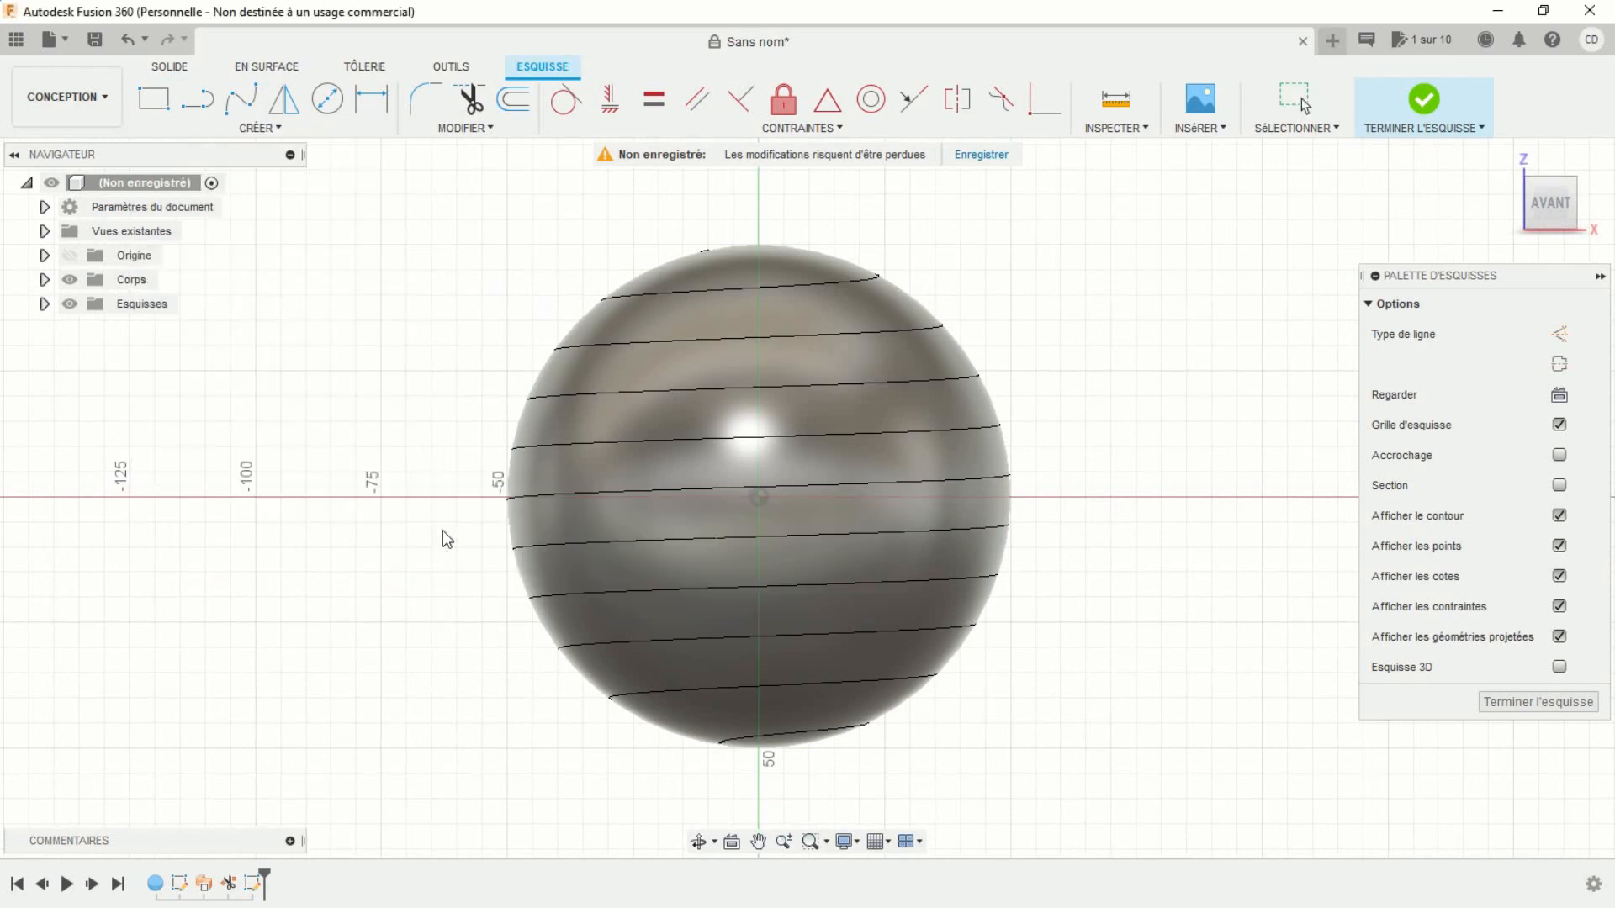
pyautogui.click(671, 342)
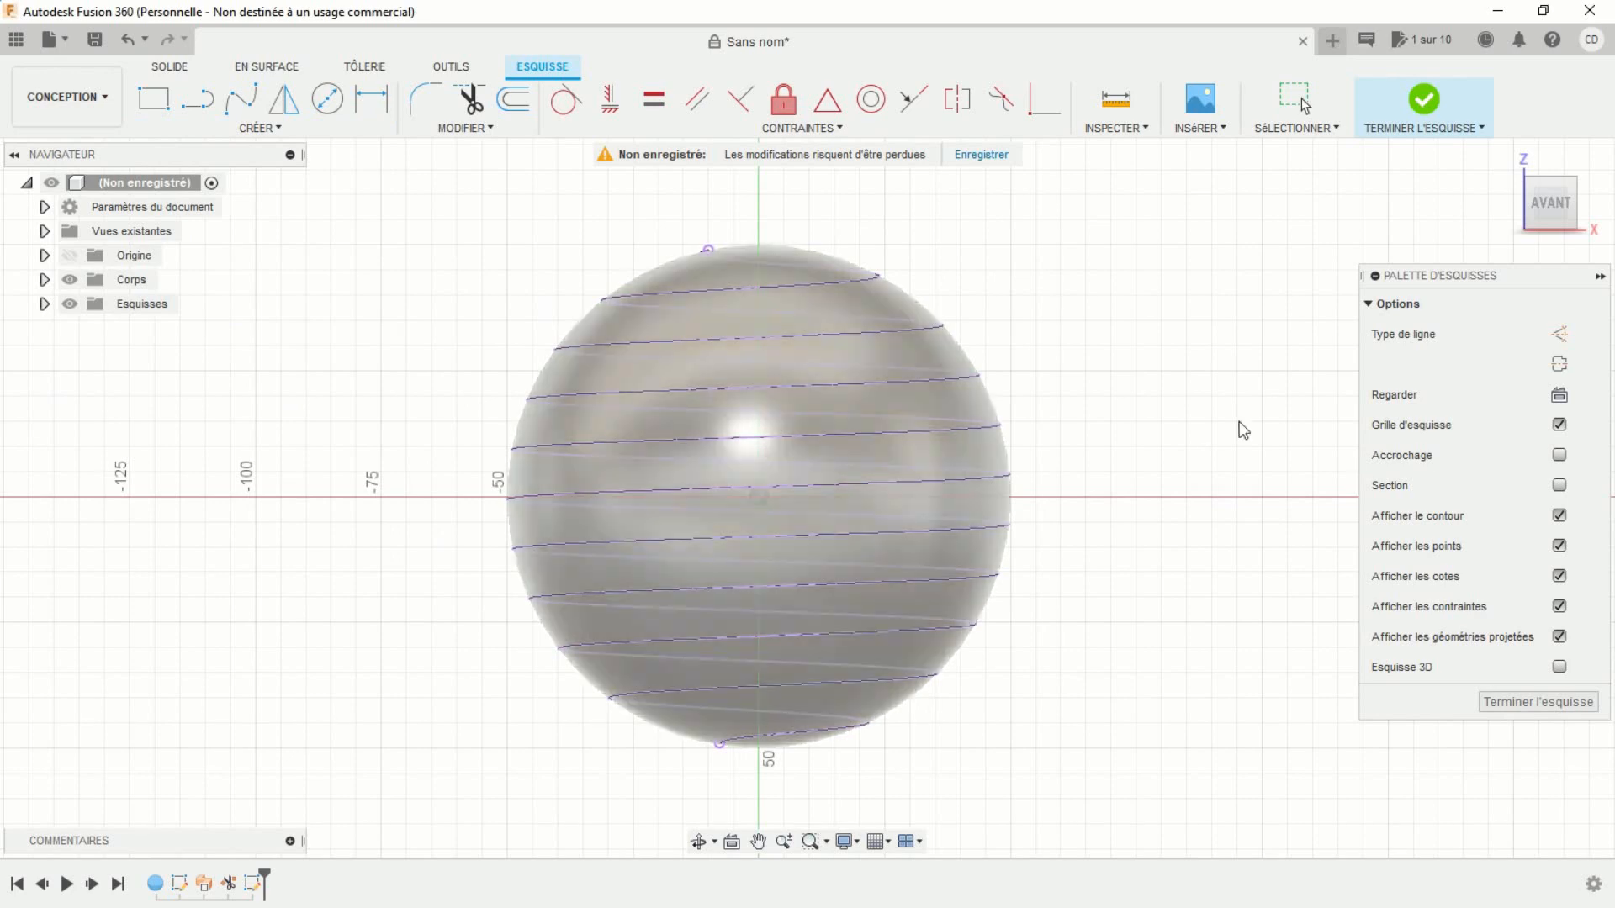
pyautogui.click(1496, 696)
# Hide the solid sphere and the trimmed surface body, leaving only the spiral sketch curve displayed
pyautogui.keyDown('shift'); pyautogui.moveTo(1142, 433); pyautogui.dragTo(1169, 453, button='middle'); pyautogui.keyUp('shift')
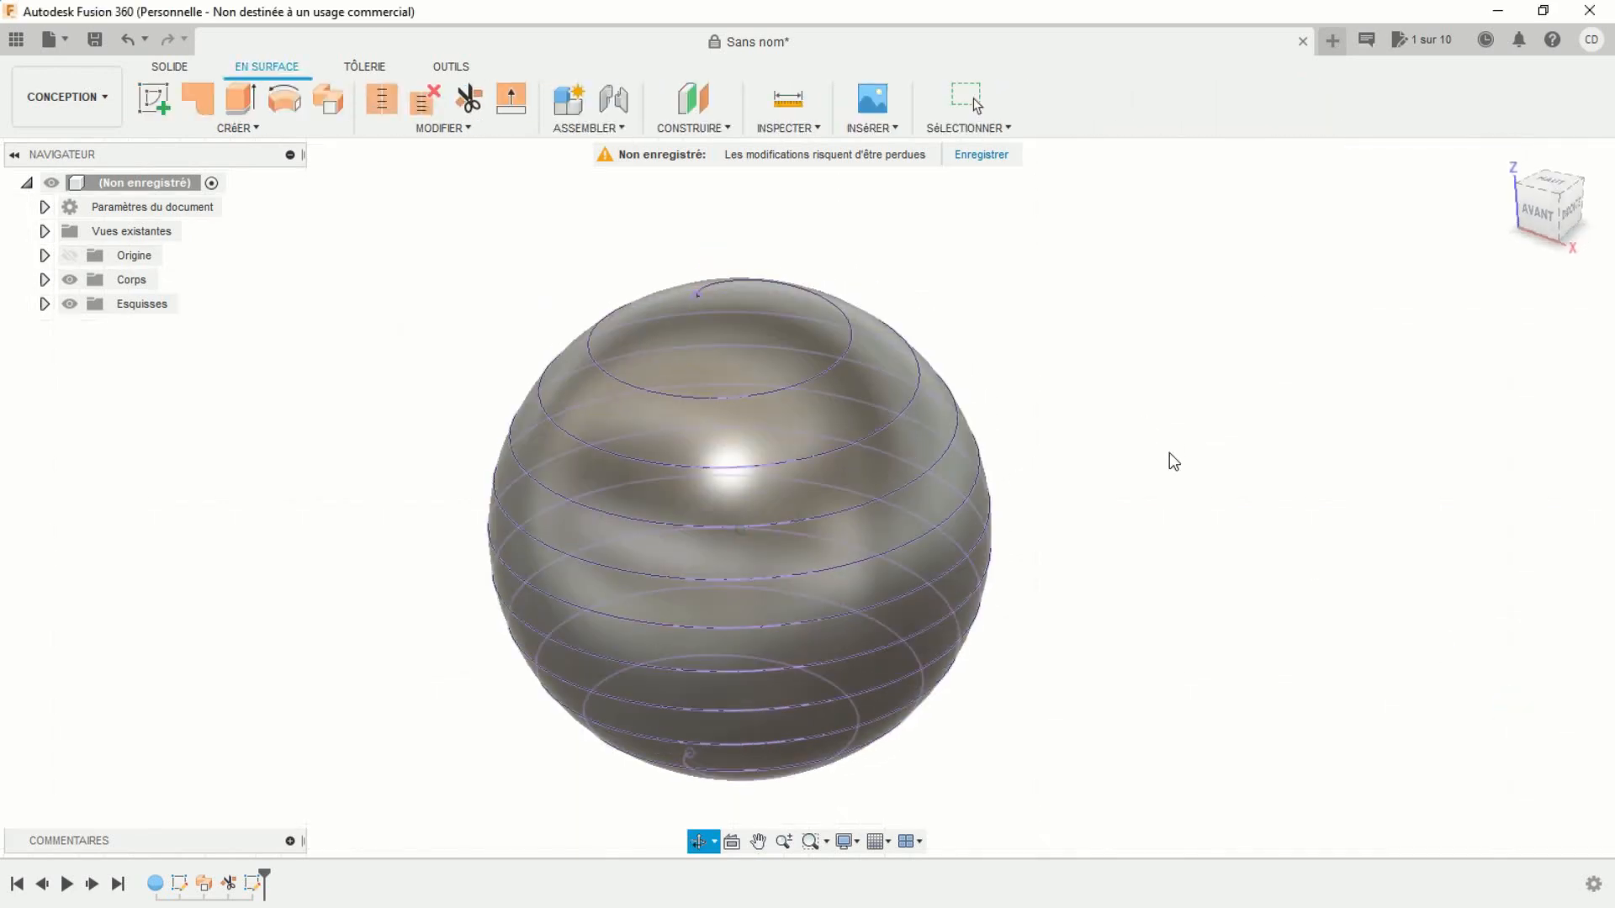
pyautogui.moveTo(1102, 396); pyautogui.dragTo(1128, 367, button='middle')
pyautogui.press('Escape')
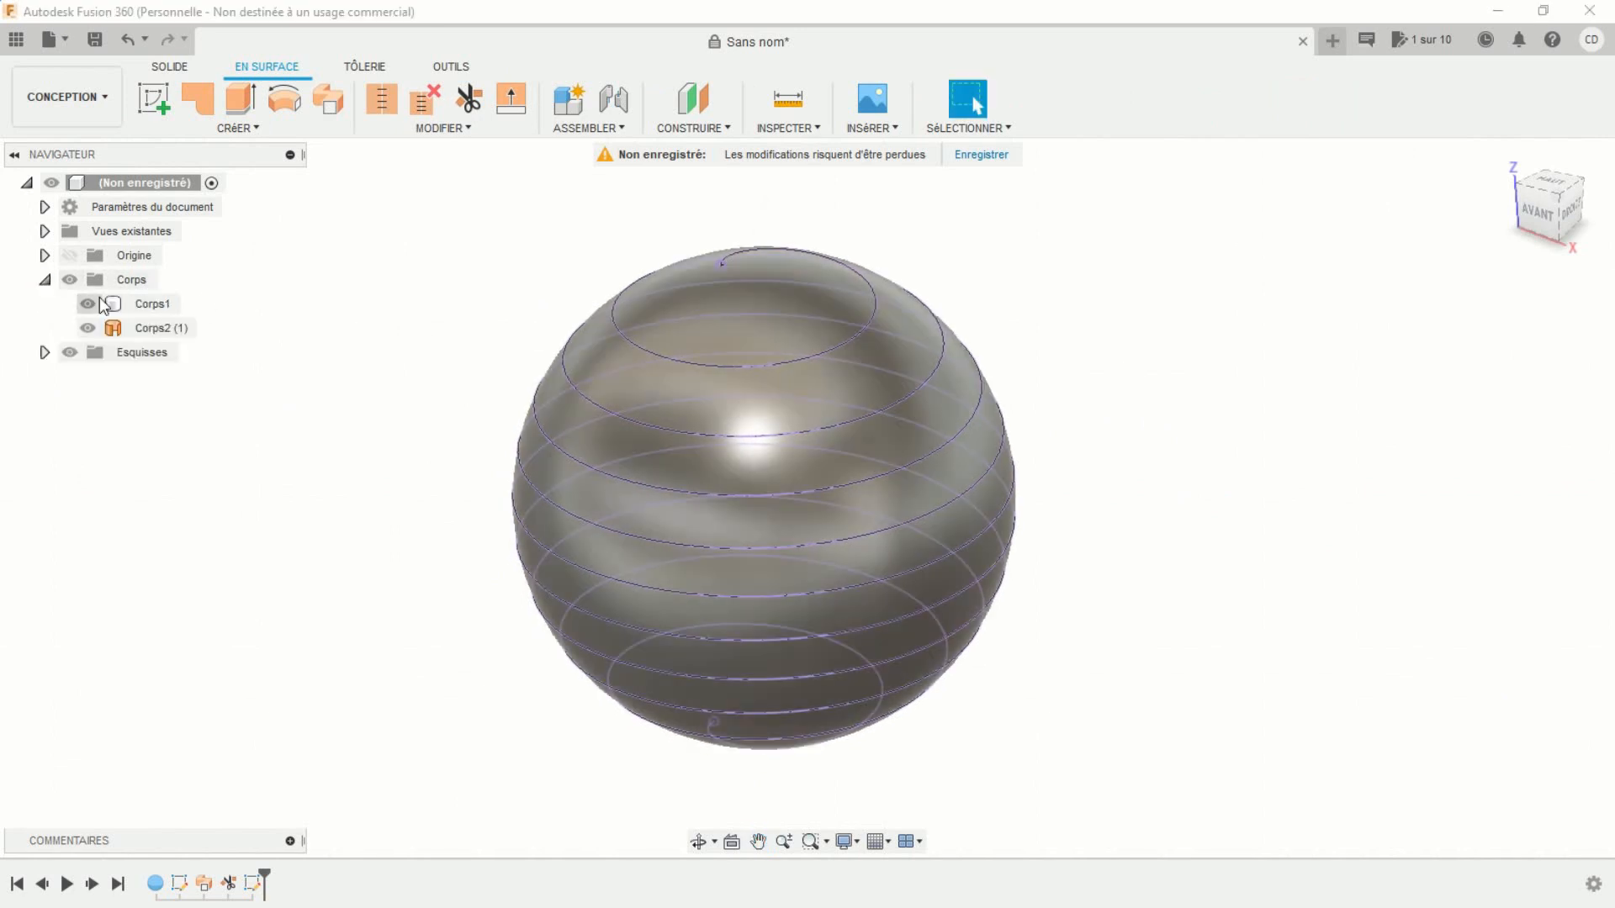
pyautogui.click(87, 303)
pyautogui.click(87, 328)
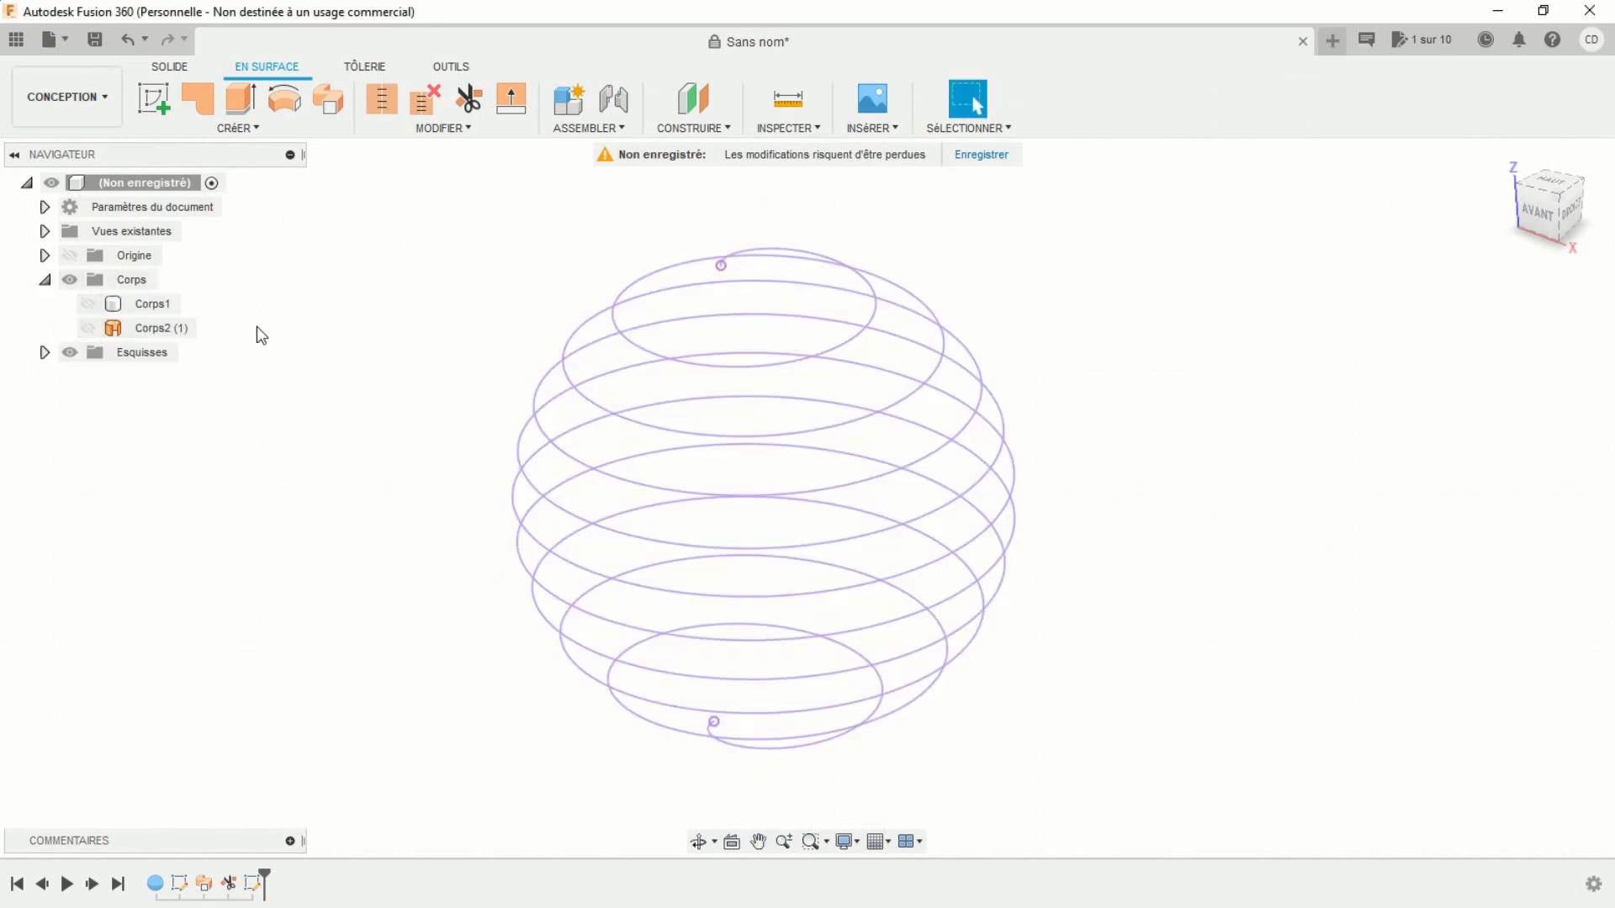
# Start a solid pipe along the spherical spiral curve with a circular section of 8 mm, as a new body
pyautogui.keyDown('shift'); pyautogui.moveTo(337, 450); pyautogui.dragTo(467, 431, button='middle'); pyautogui.keyUp('shift')
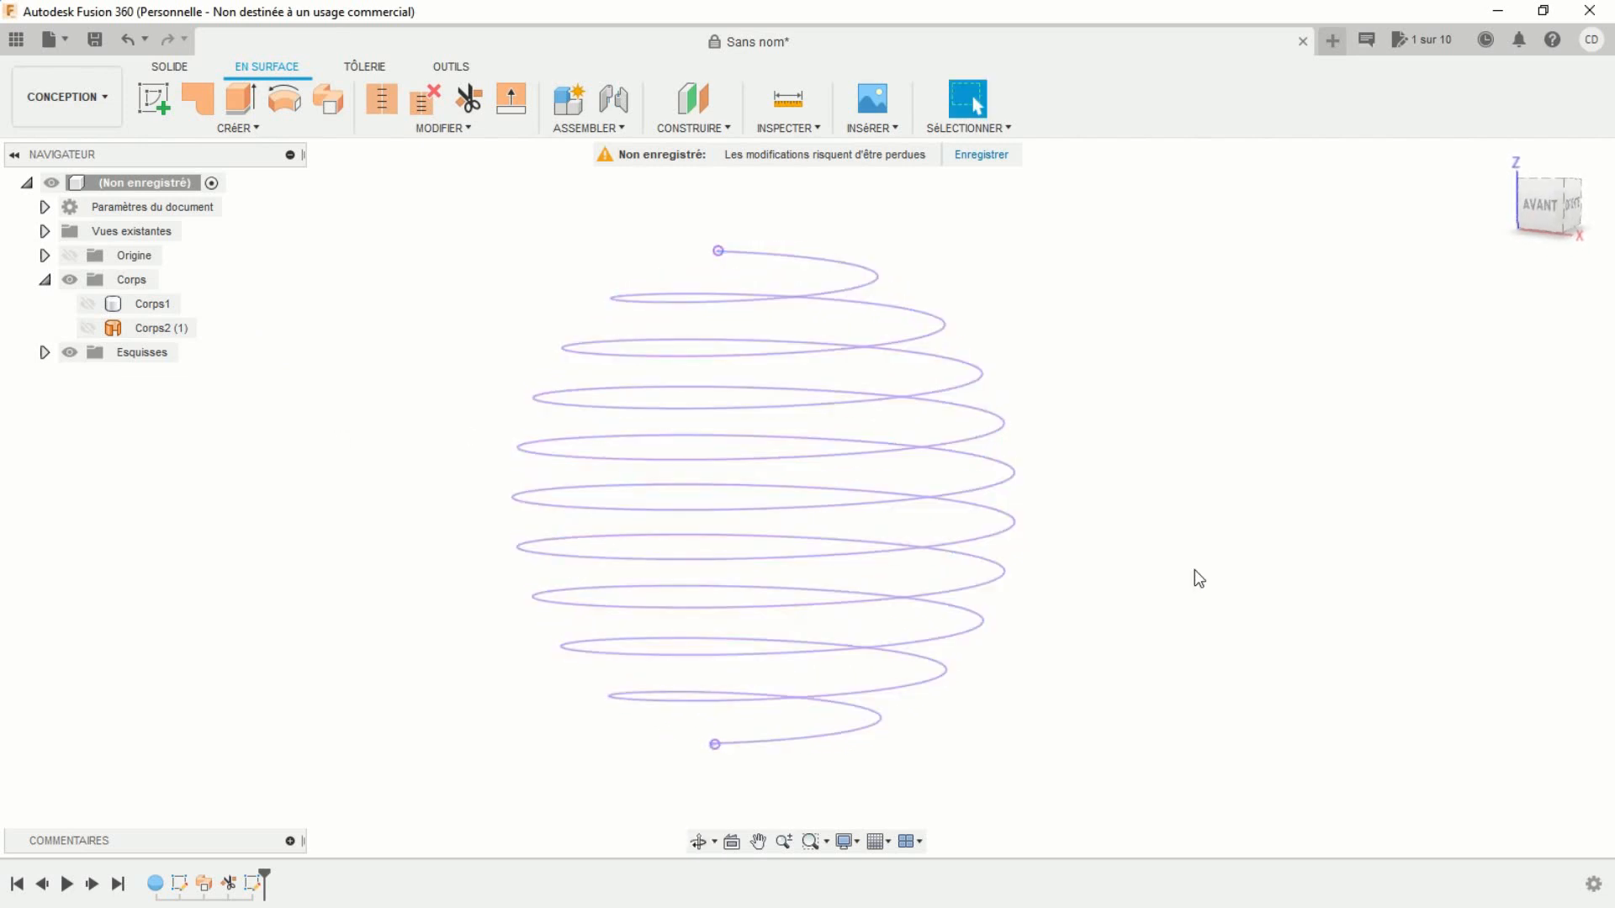
pyautogui.keyDown('shift'); pyautogui.moveTo(1199, 579); pyautogui.dragTo(956, 598, button='middle'); pyautogui.keyUp('shift')
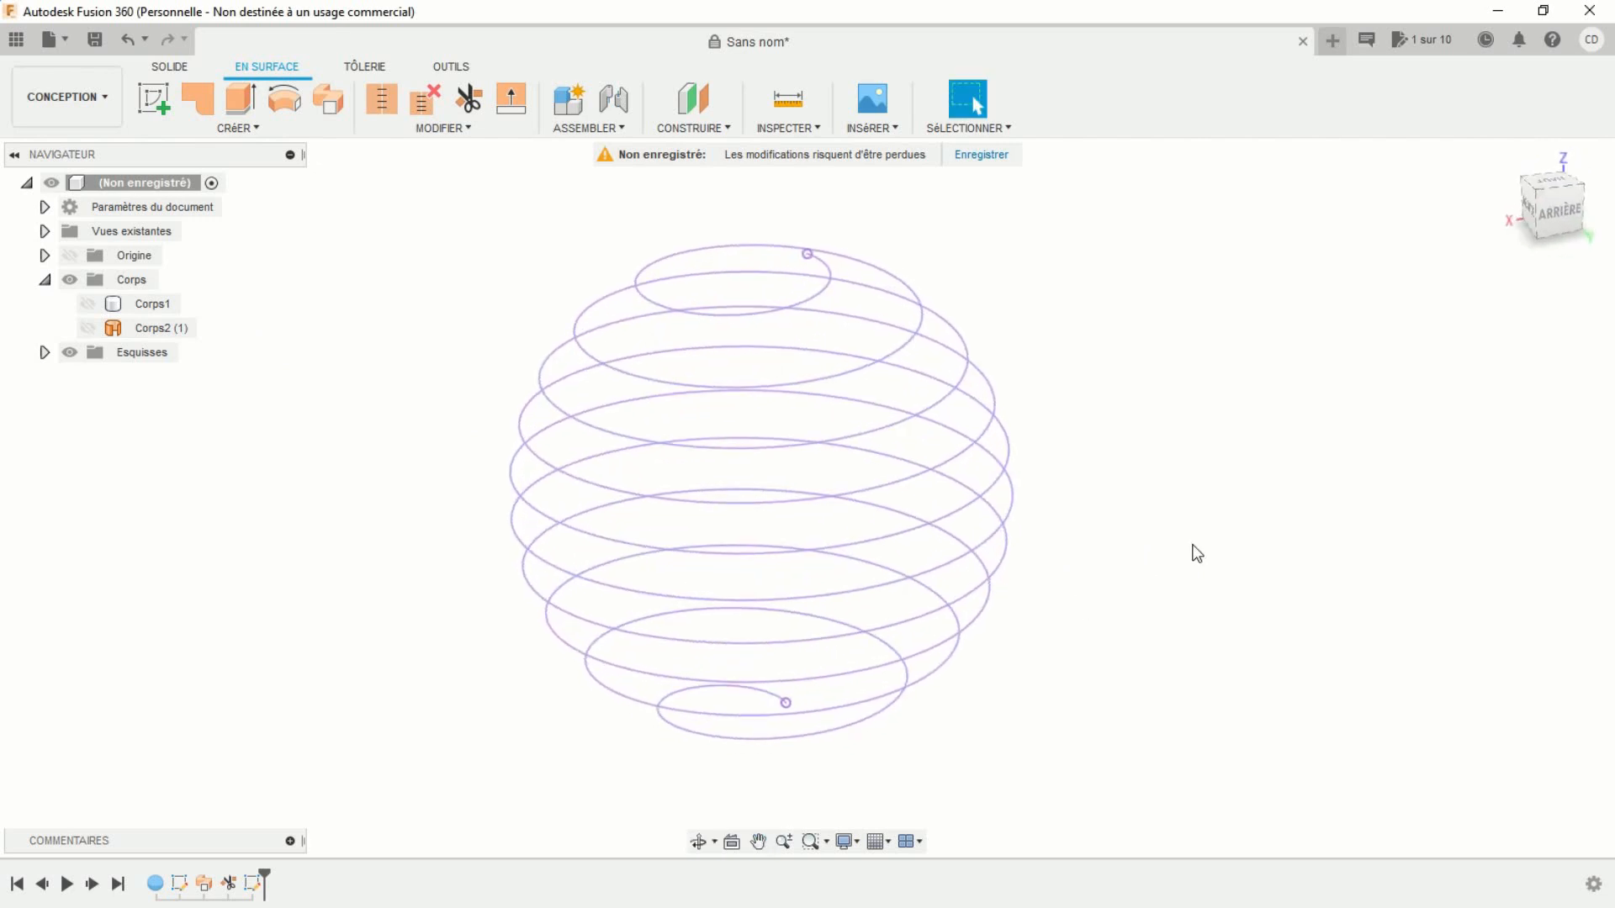
pyautogui.click(171, 67)
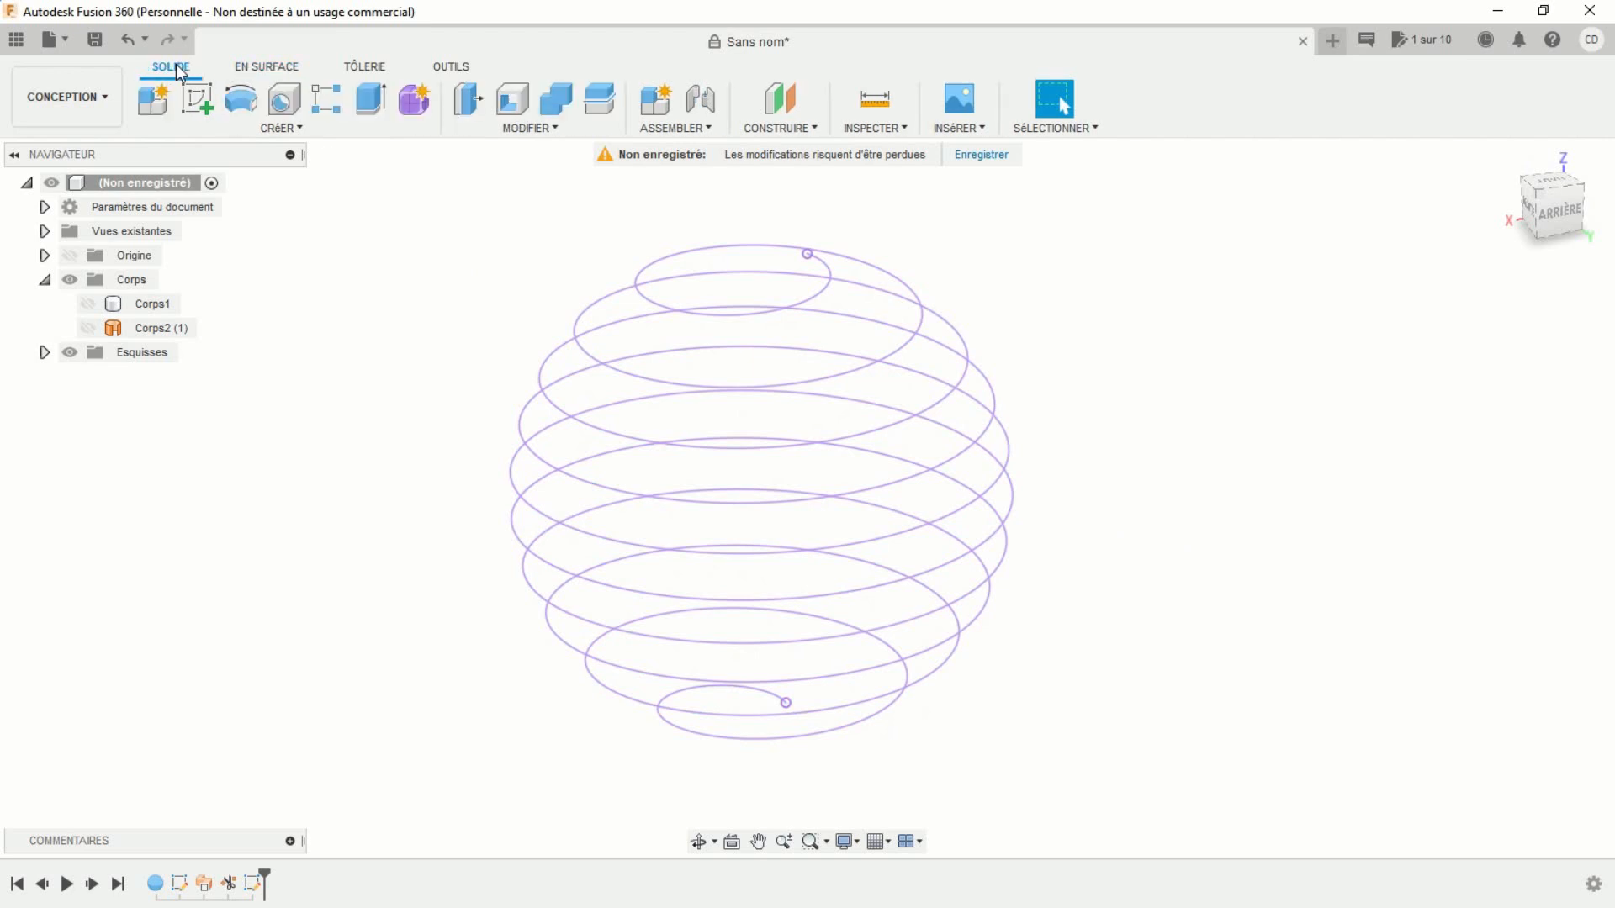
pyautogui.click(262, 126)
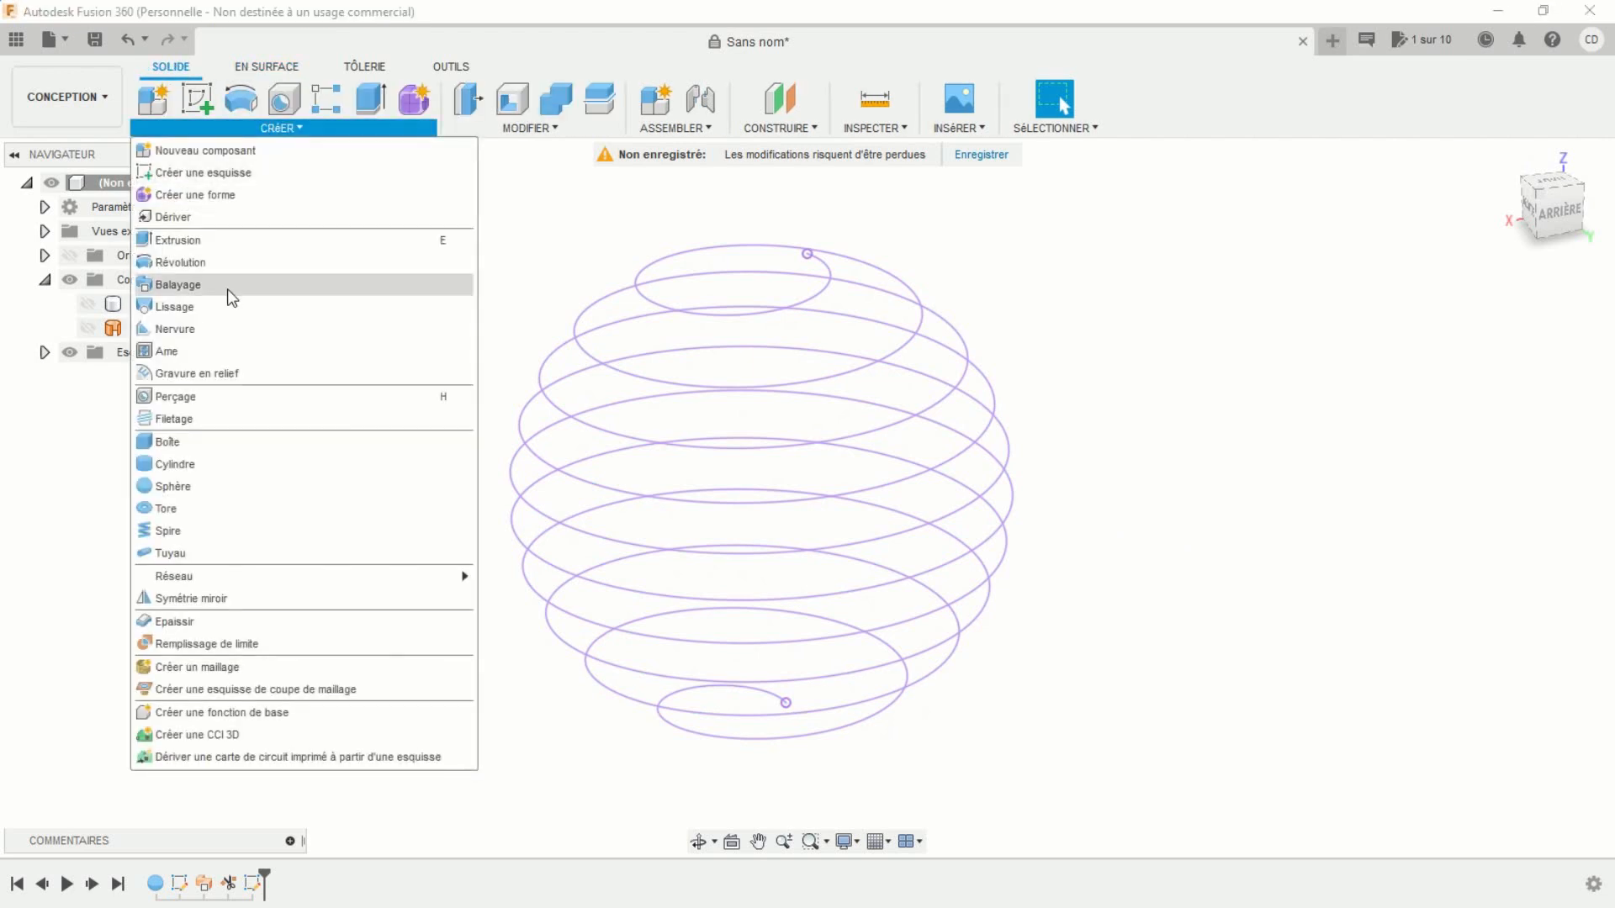
pyautogui.click(179, 553)
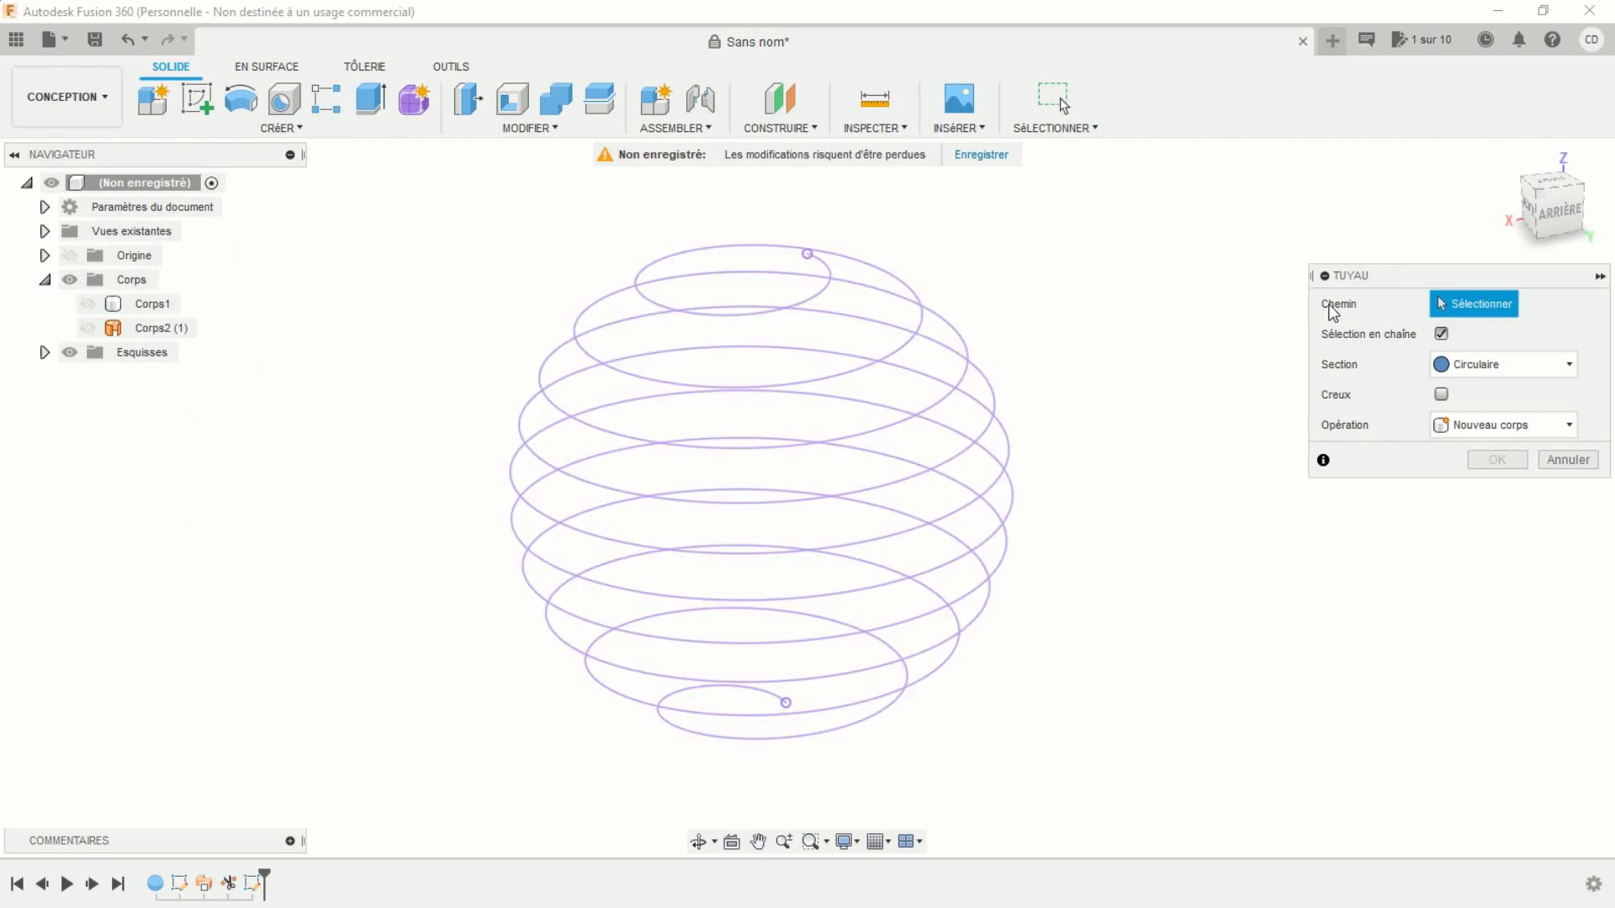
pyautogui.click(815, 296)
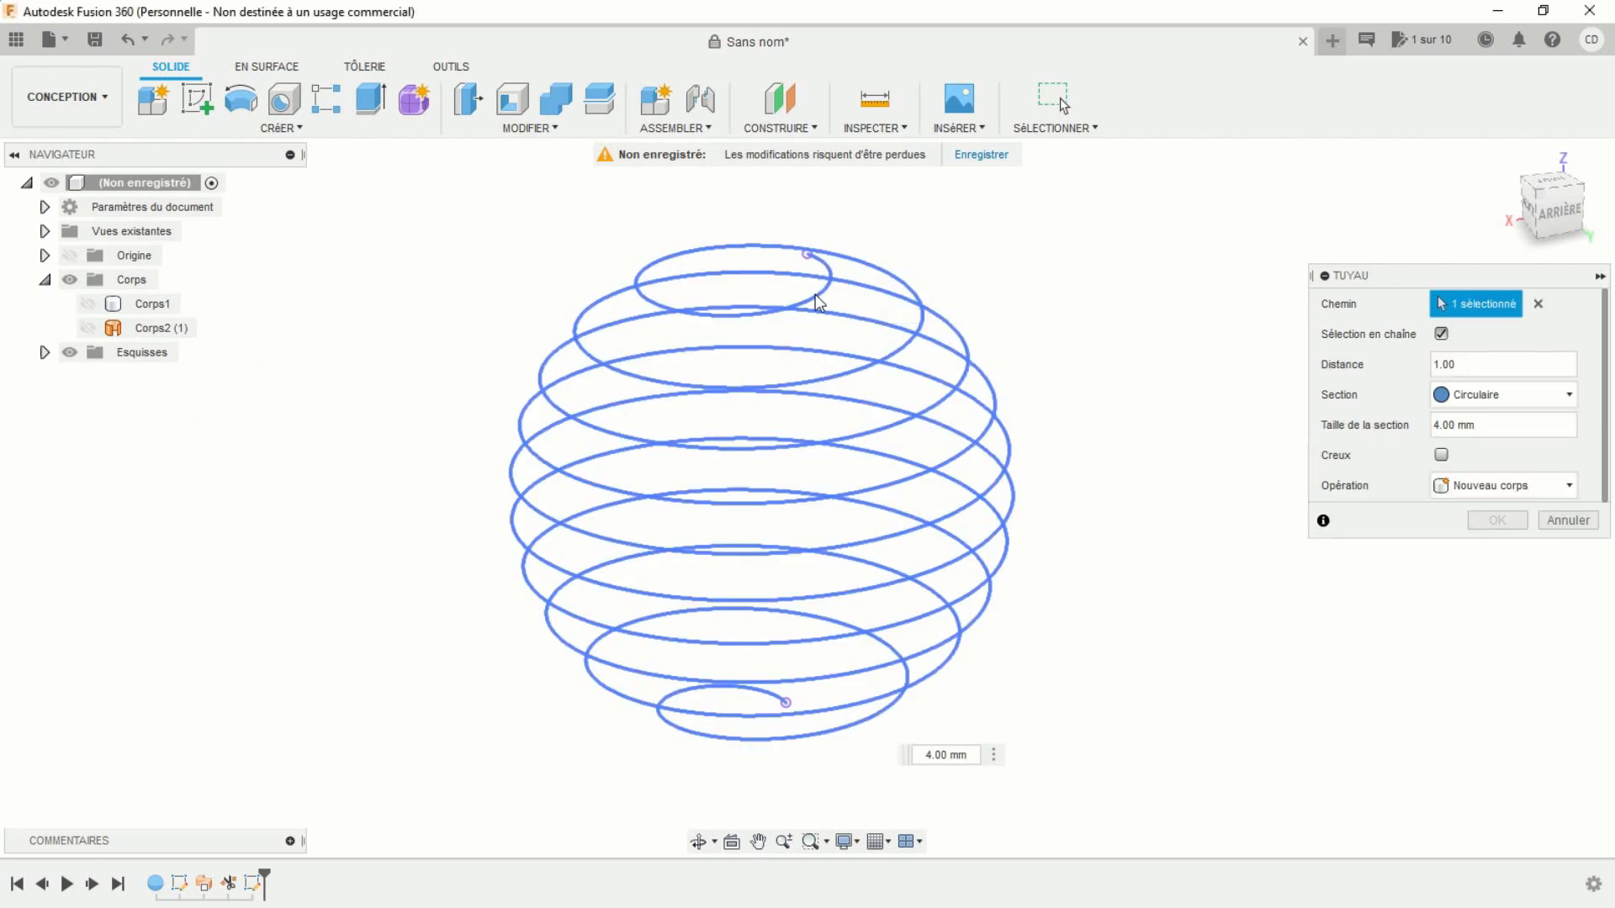
pyautogui.moveTo(1088, 512); pyautogui.dragTo(1072, 551, button='middle')
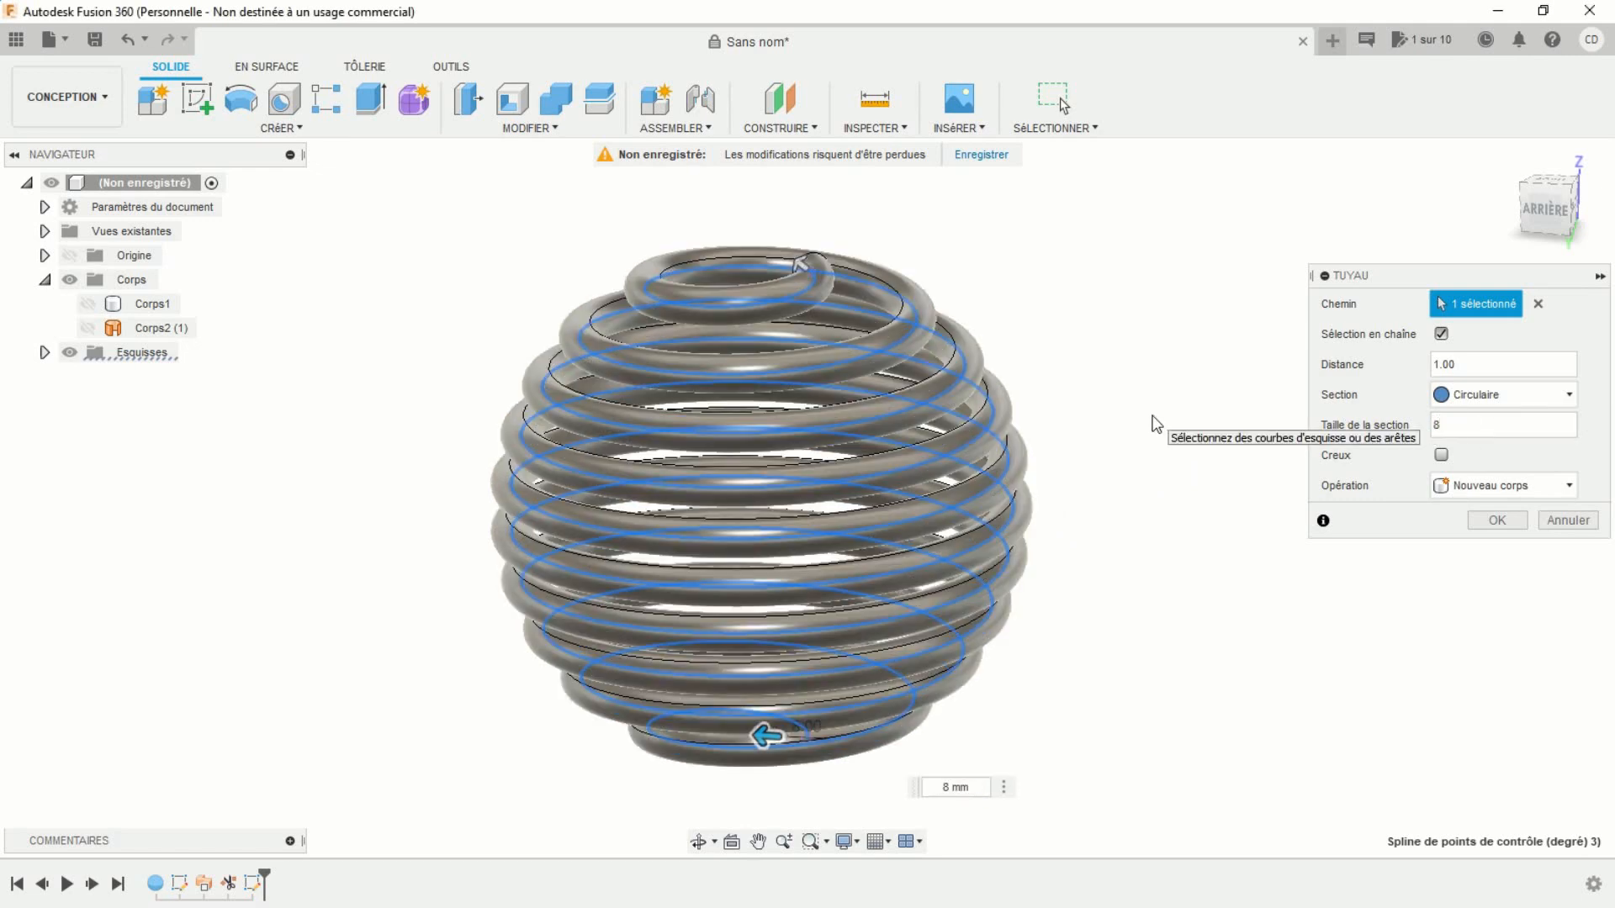
pyautogui.keyDown('shift'); pyautogui.moveTo(1100, 523); pyautogui.dragTo(1096, 472, button='middle'); pyautogui.keyUp('shift')
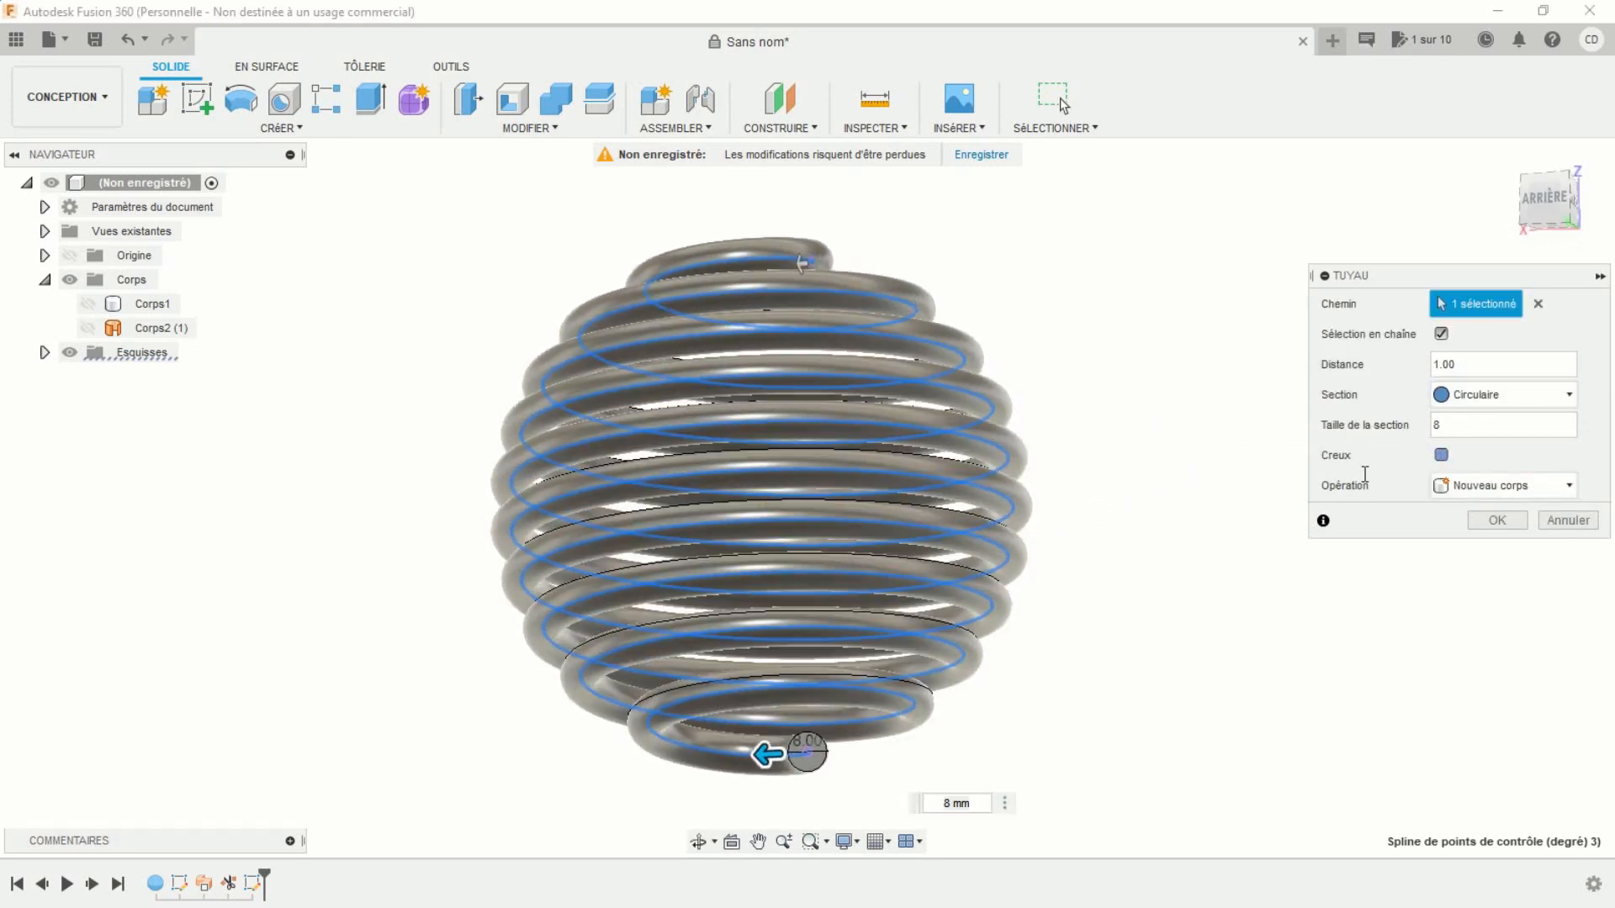
# Try the hollow option on the pipe, examine its open end, and turn the option off again
pyautogui.click(1440, 454)
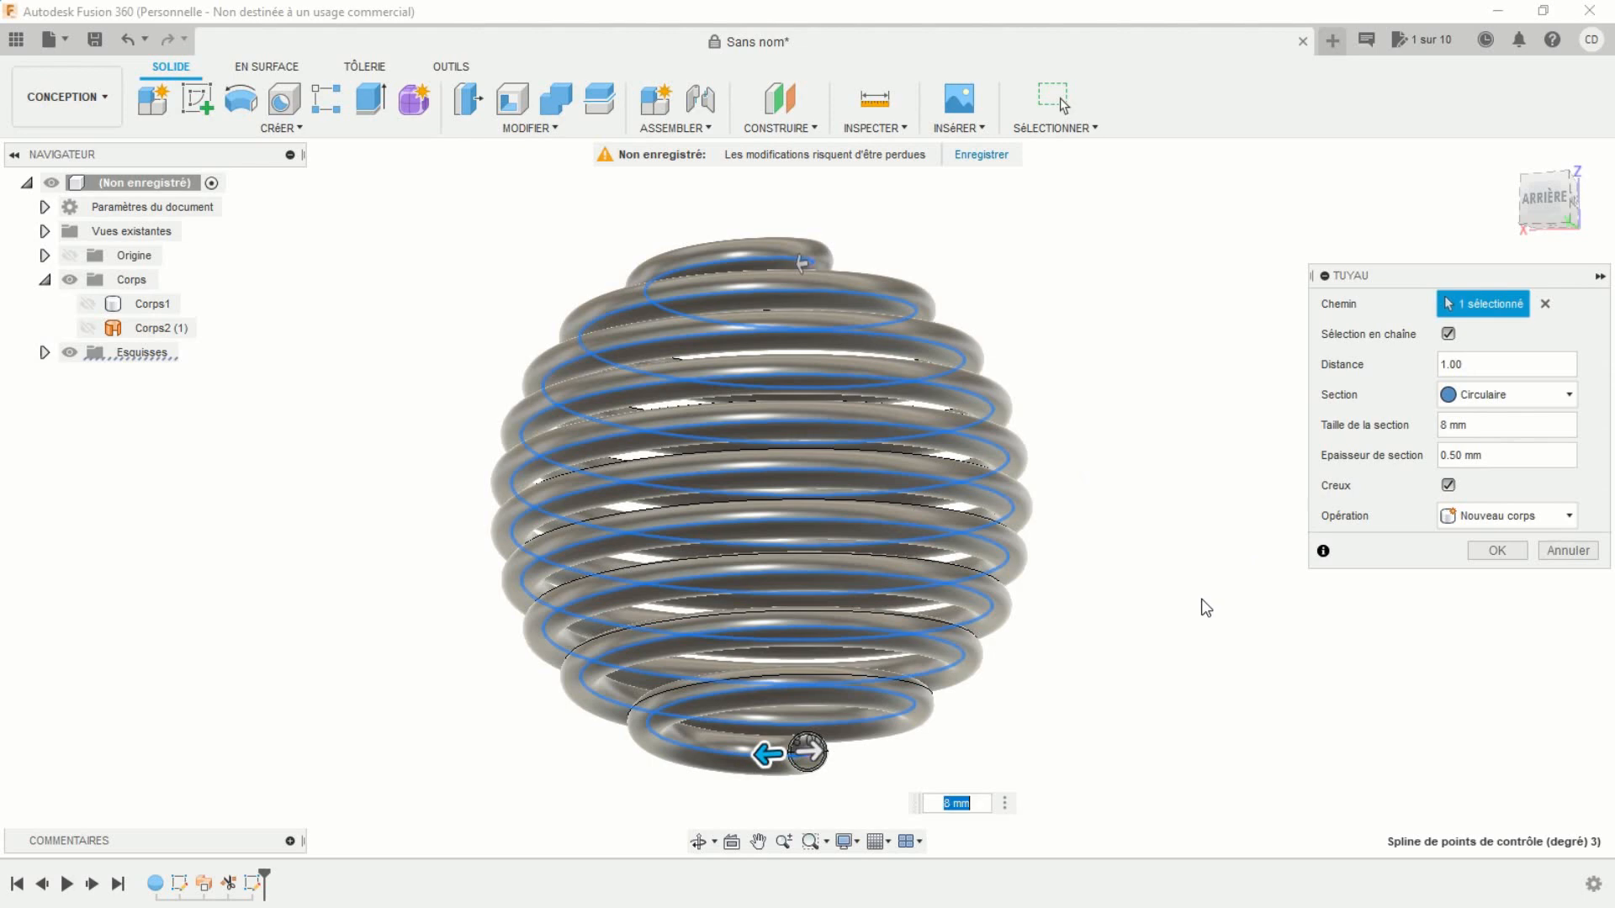
pyautogui.scroll(5, 1204, 605)
pyautogui.scroll(5, 1020, 603)
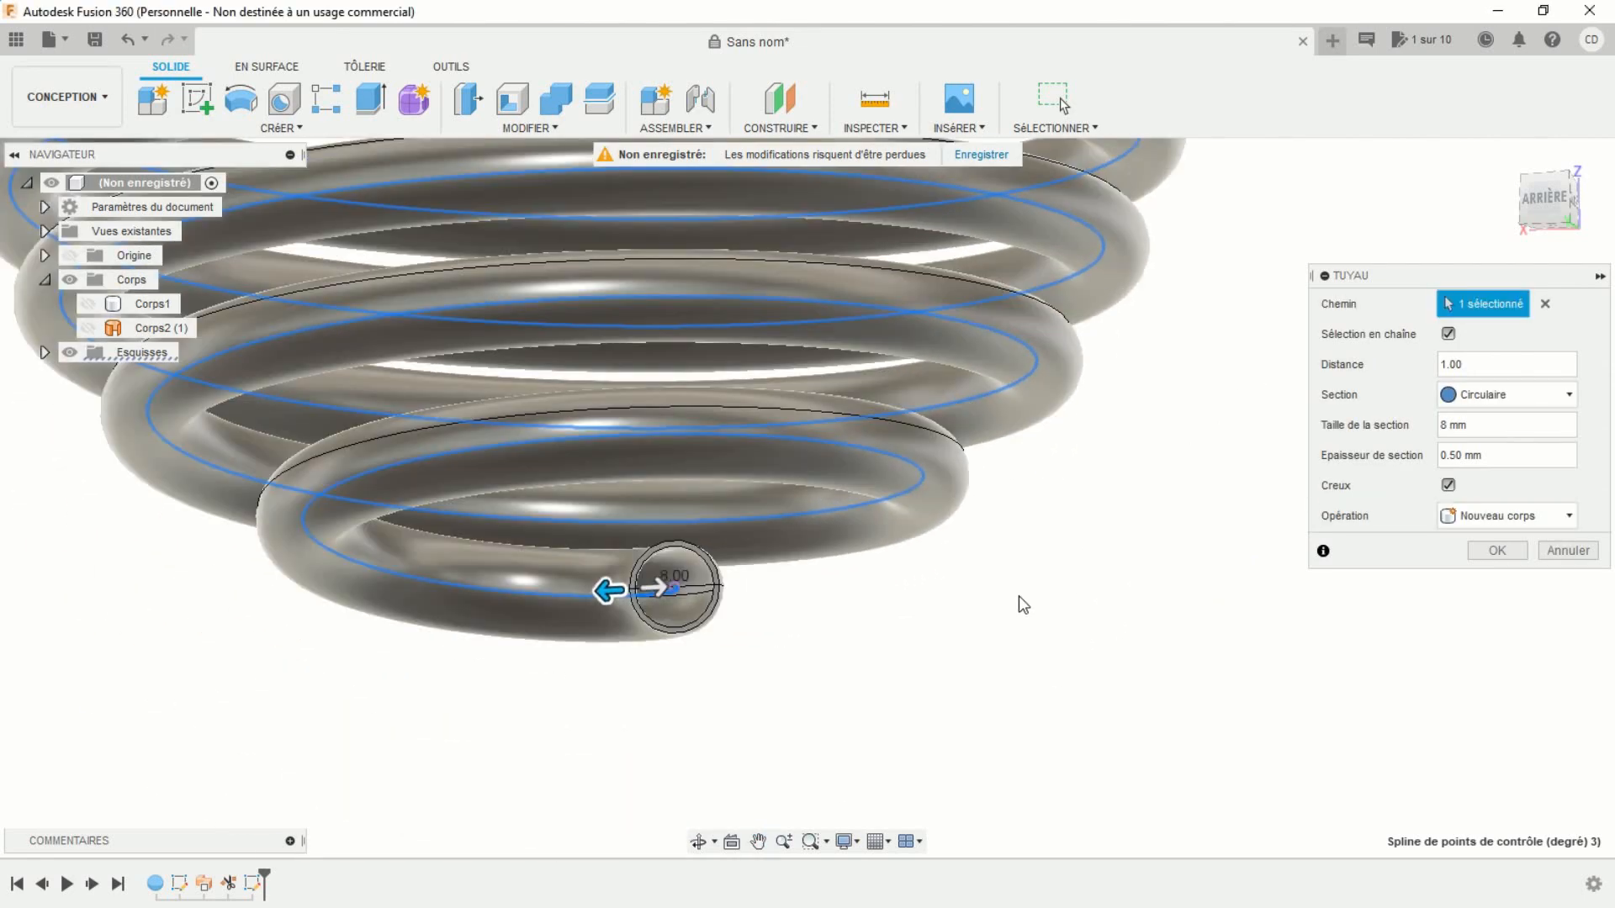
pyautogui.keyDown('shift'); pyautogui.moveTo(872, 620); pyautogui.dragTo(836, 592, button='middle'); pyautogui.keyUp('shift')
pyautogui.scroll(-3, 848, 614)
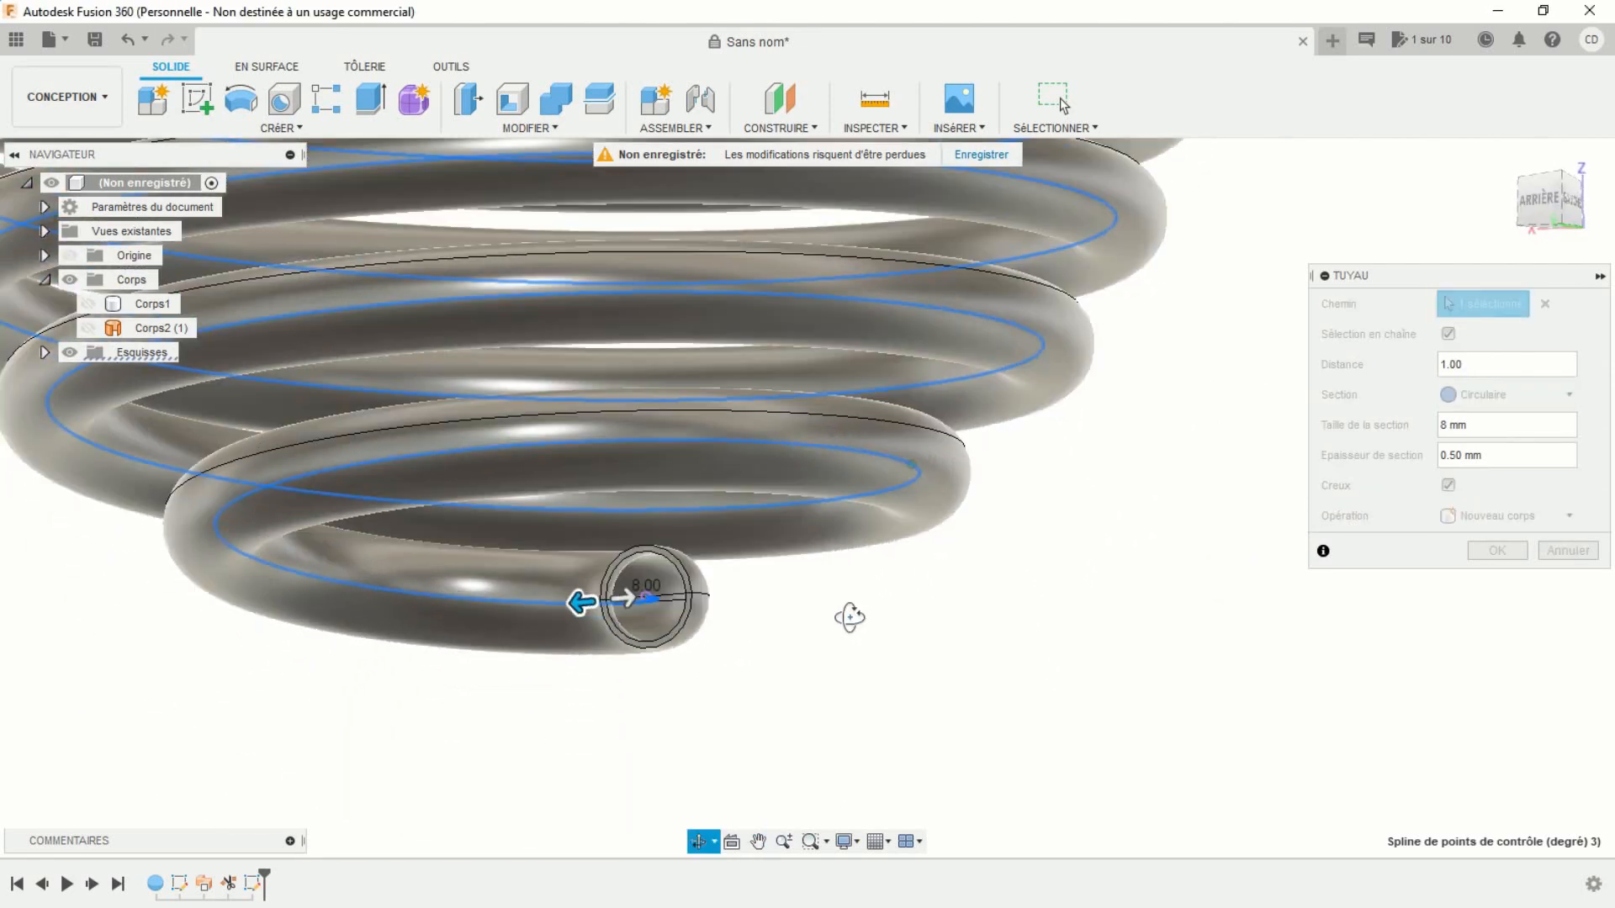
pyautogui.scroll(-6, 1043, 569)
pyautogui.keyDown('shift'); pyautogui.moveTo(1046, 563); pyautogui.dragTo(1043, 622, button='middle'); pyautogui.keyUp('shift')
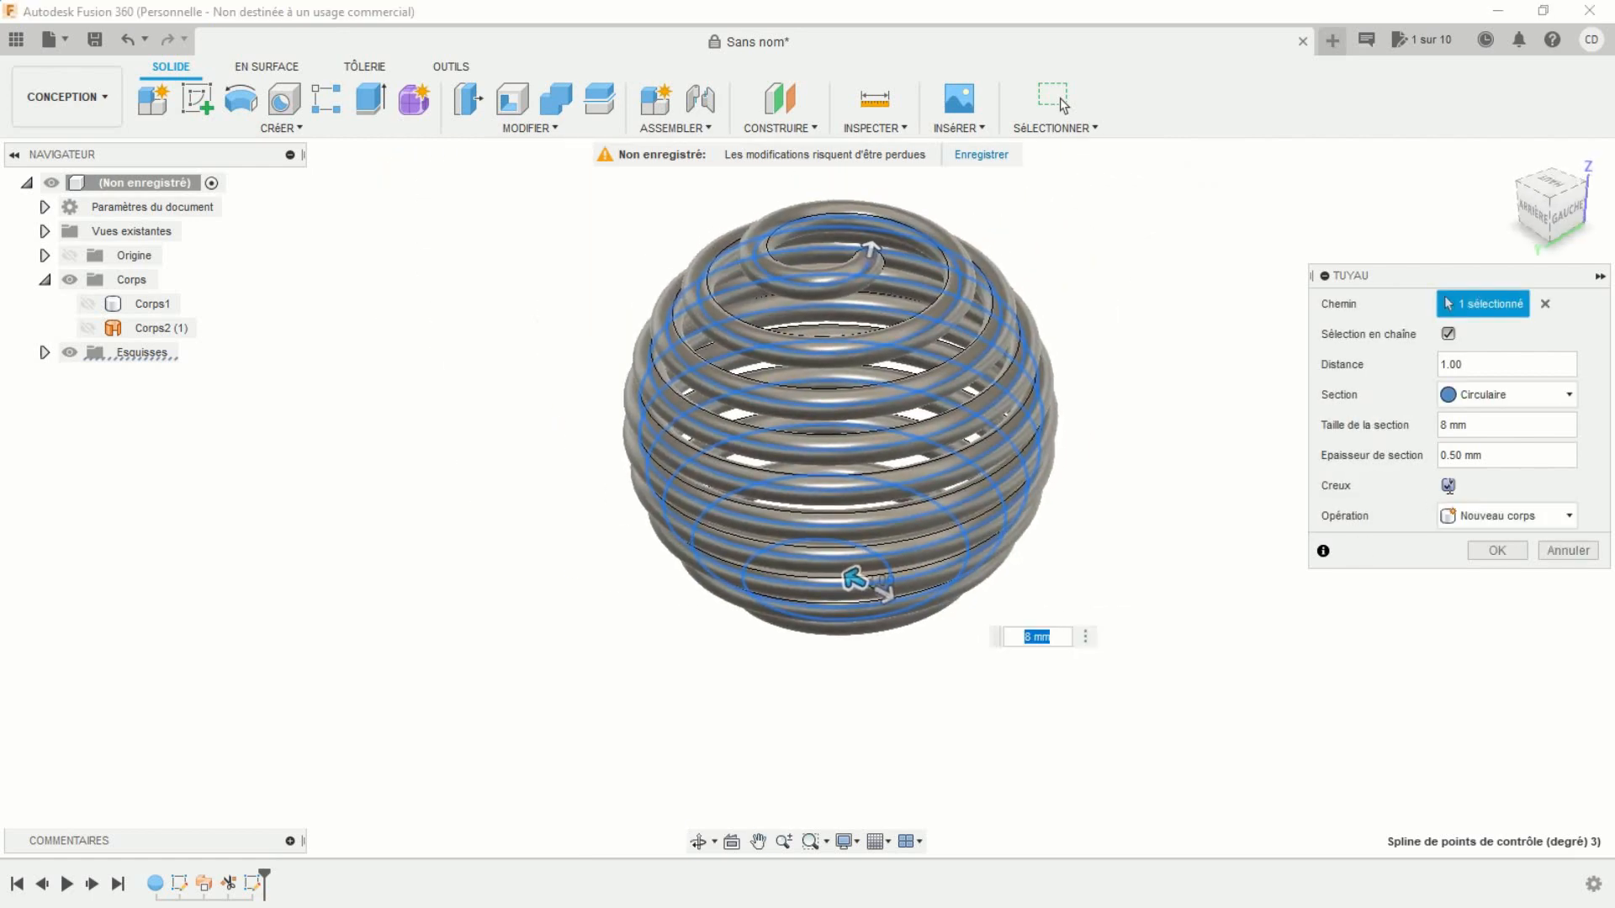
pyautogui.click(1448, 485)
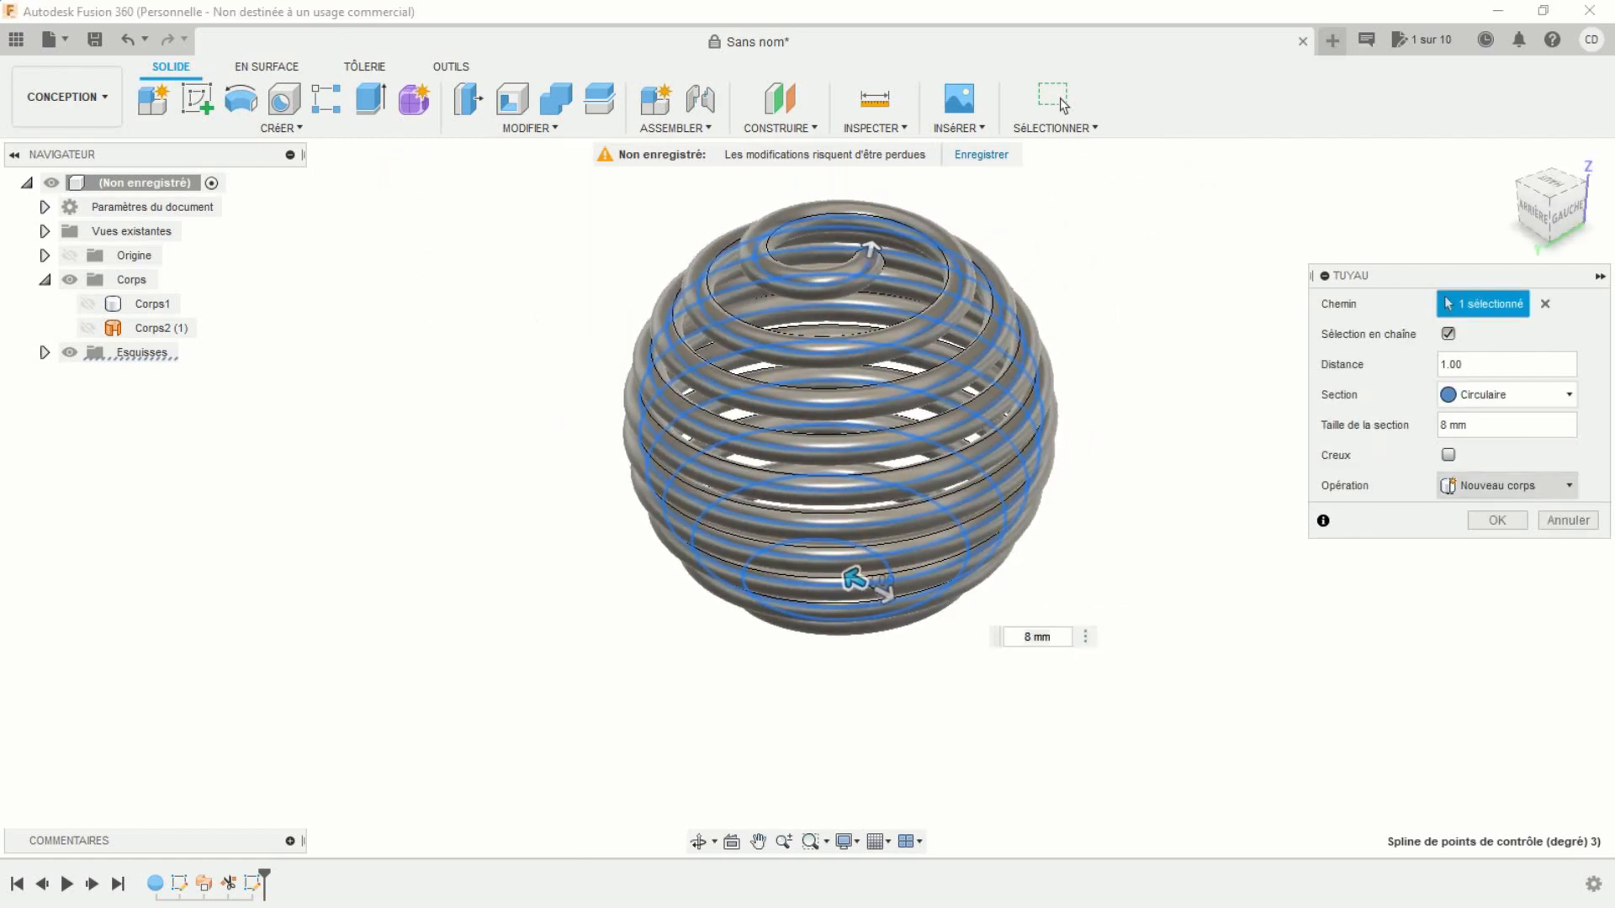
# Try a square and a triangular section for the pipe
pyautogui.click(1531, 396)
pyautogui.click(1508, 444)
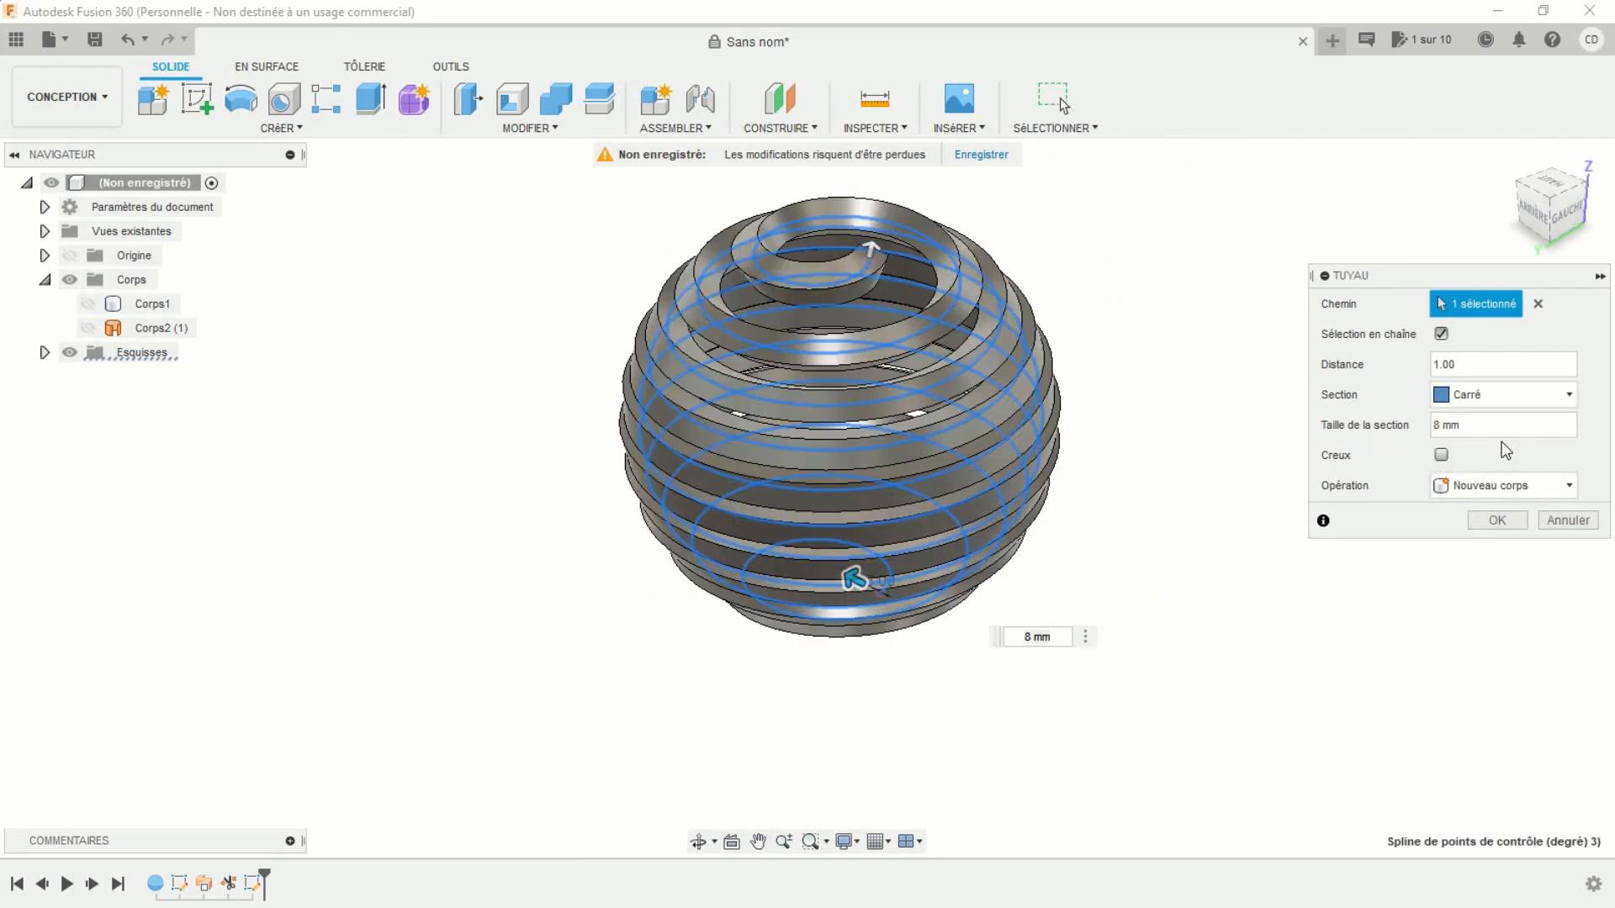
pyautogui.click(1519, 402)
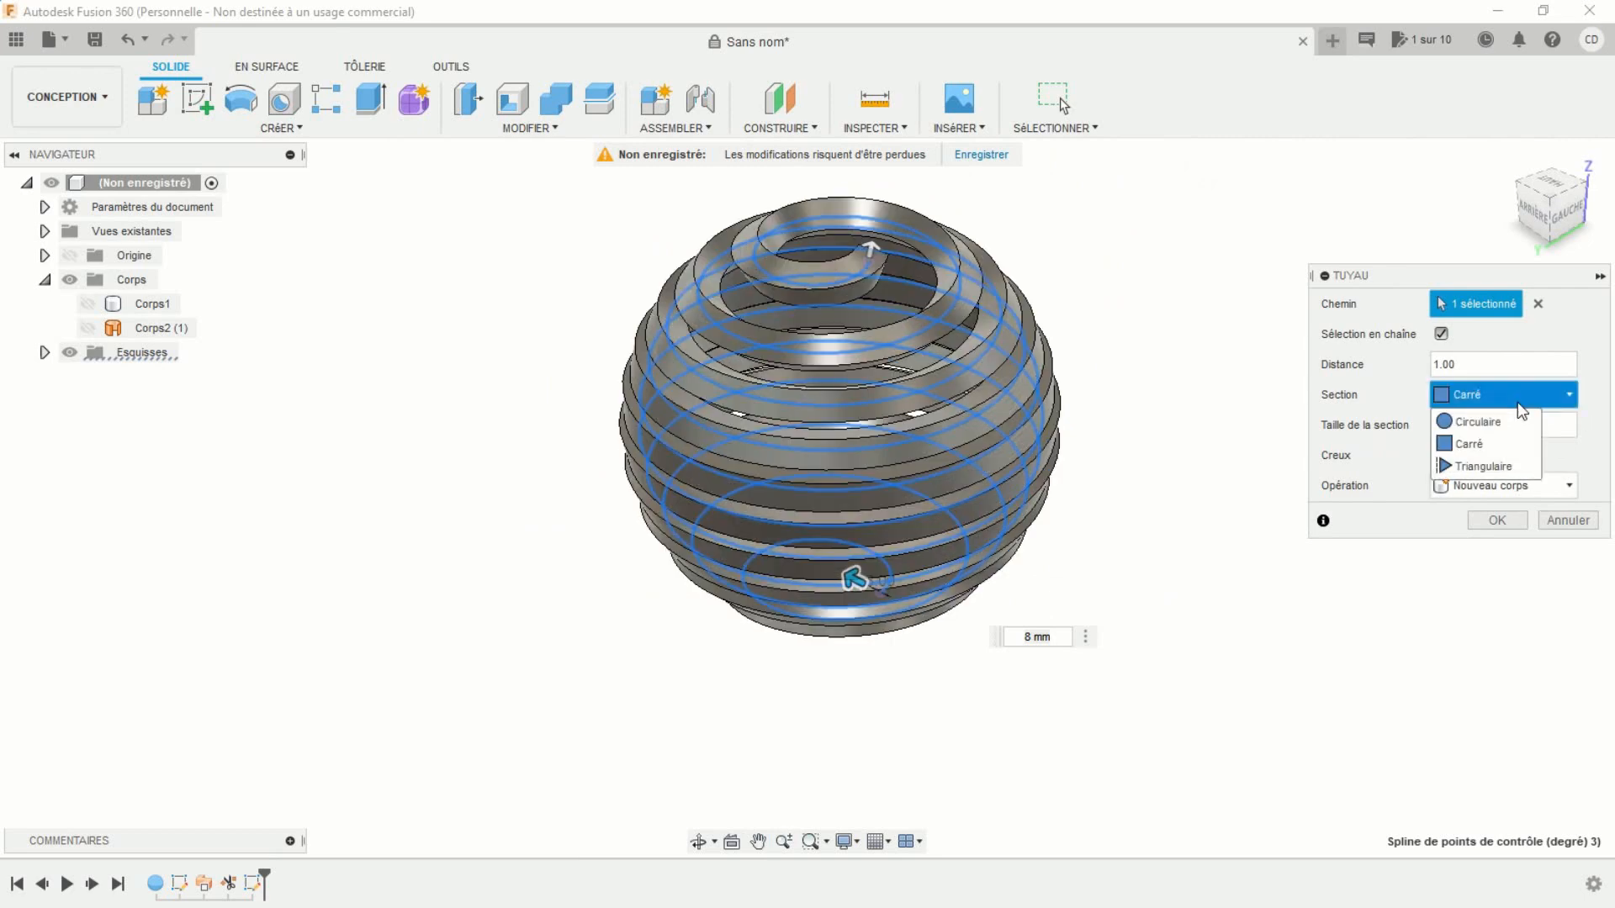
pyautogui.click(1489, 468)
pyautogui.keyDown('shift'); pyautogui.moveTo(1189, 573); pyautogui.dragTo(916, 565, button='middle'); pyautogui.keyUp('shift')
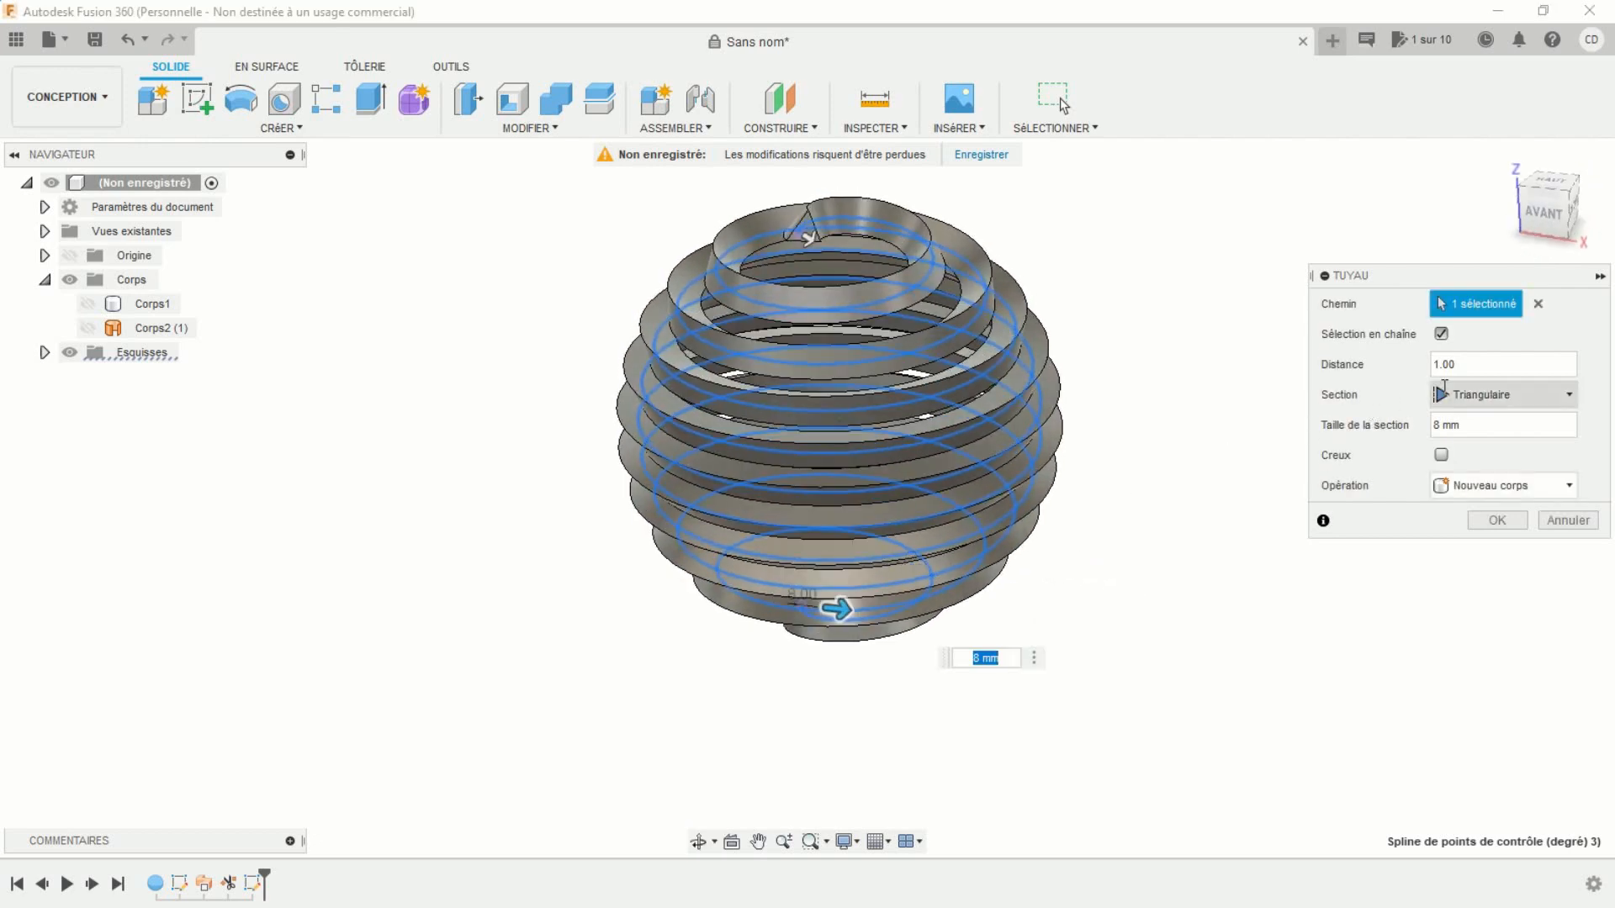
# Set the pipe's section to circular with a size of 4 mm and create it as a new body
pyautogui.click(1476, 391)
pyautogui.click(1480, 424)
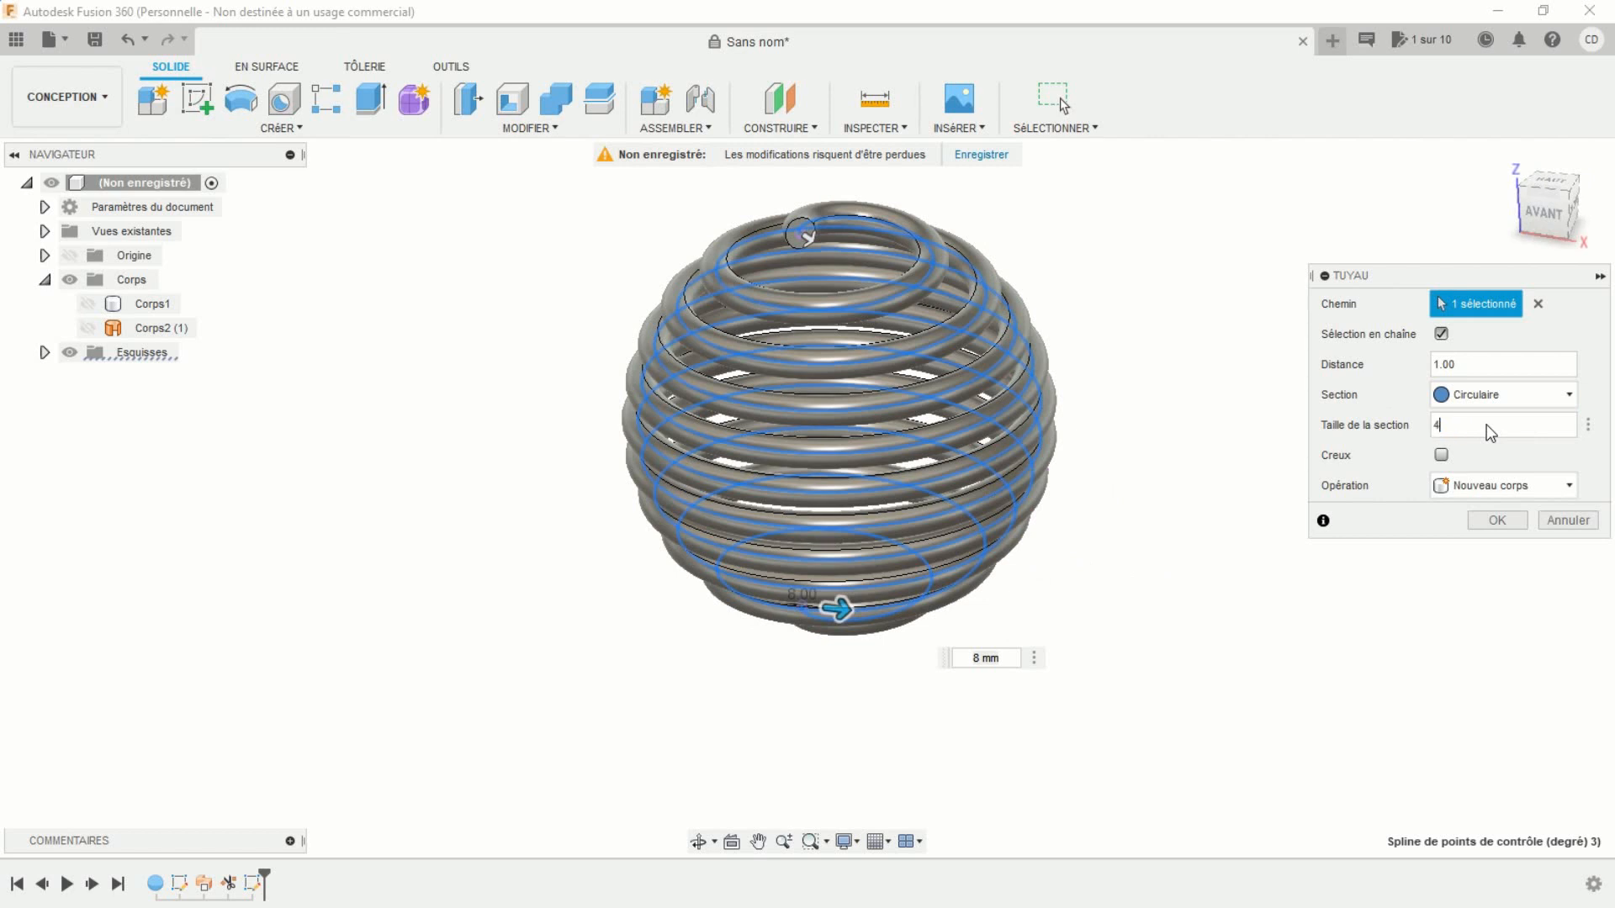
pyautogui.moveTo(1237, 413); pyautogui.dragTo(1169, 490, button='middle')
pyautogui.click(1493, 521)
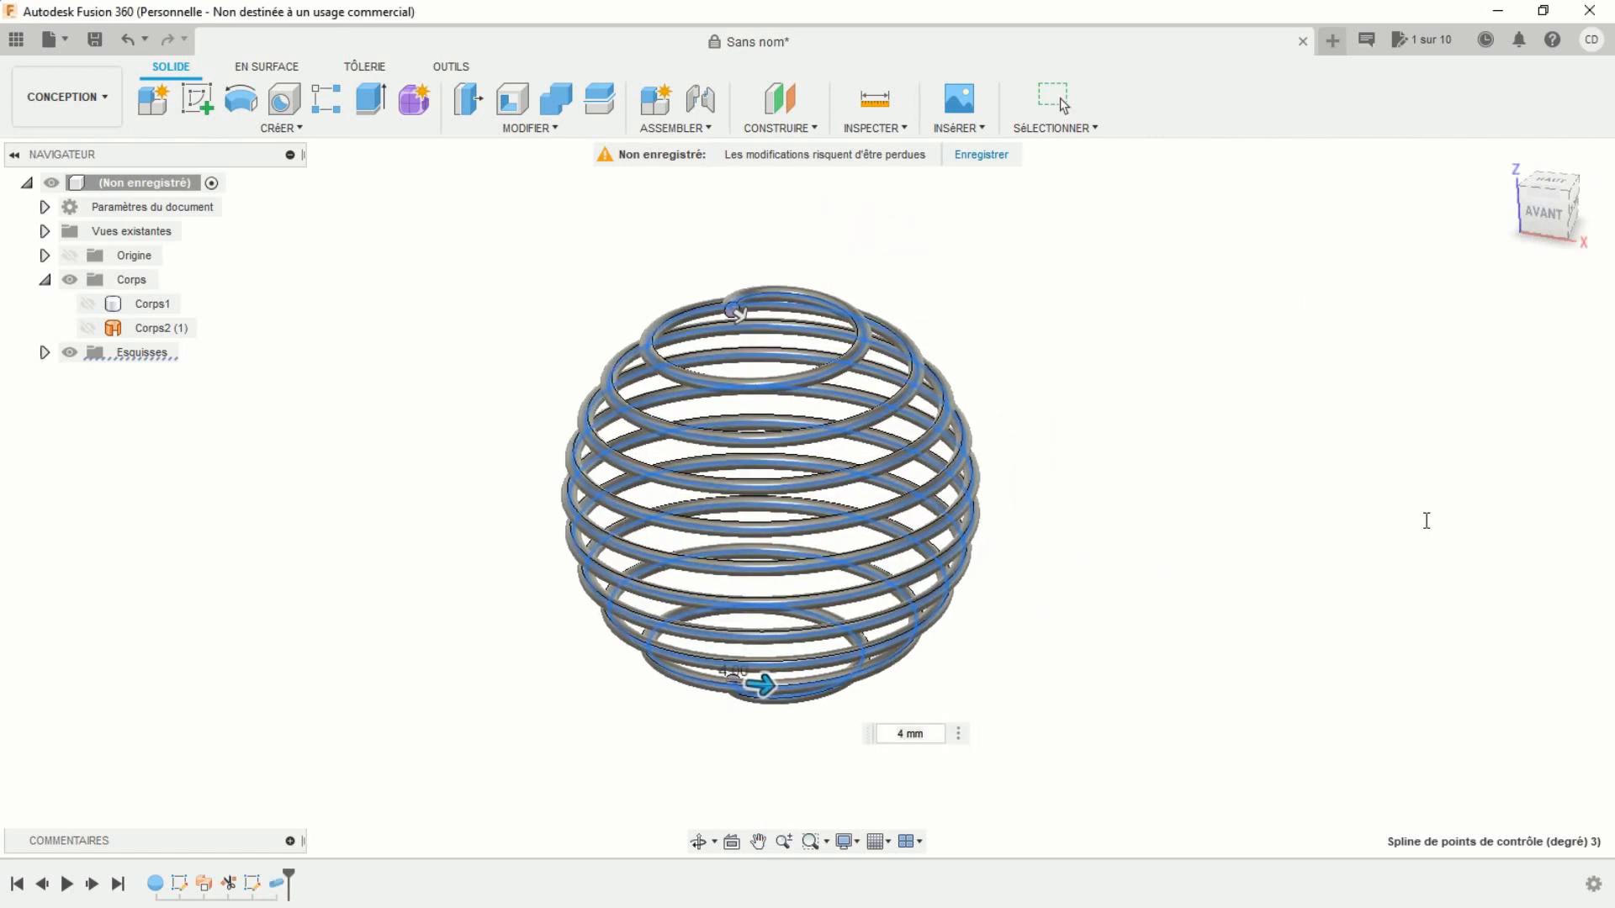
# Change the visual style to shaded without edge lines
pyautogui.scroll(-3, 1162, 507)
pyautogui.scroll(5, 1173, 509)
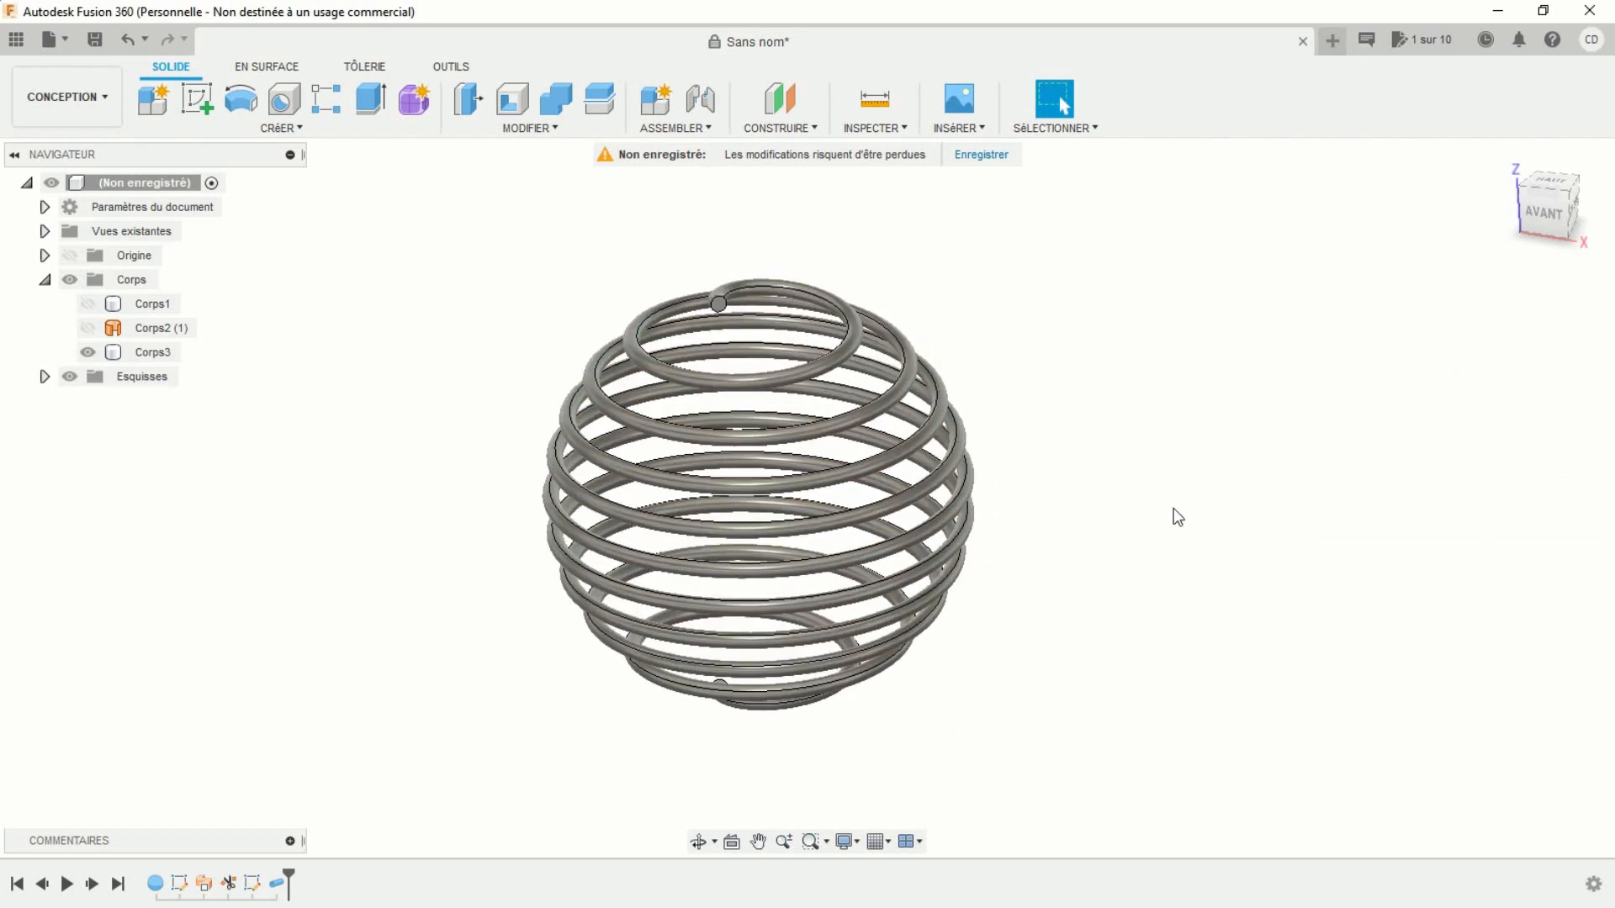
pyautogui.moveTo(1168, 512); pyautogui.dragTo(1272, 502, button='middle')
pyautogui.scroll(2, 1149, 487)
pyautogui.moveTo(1150, 487); pyautogui.dragTo(1154, 489, button='middle')
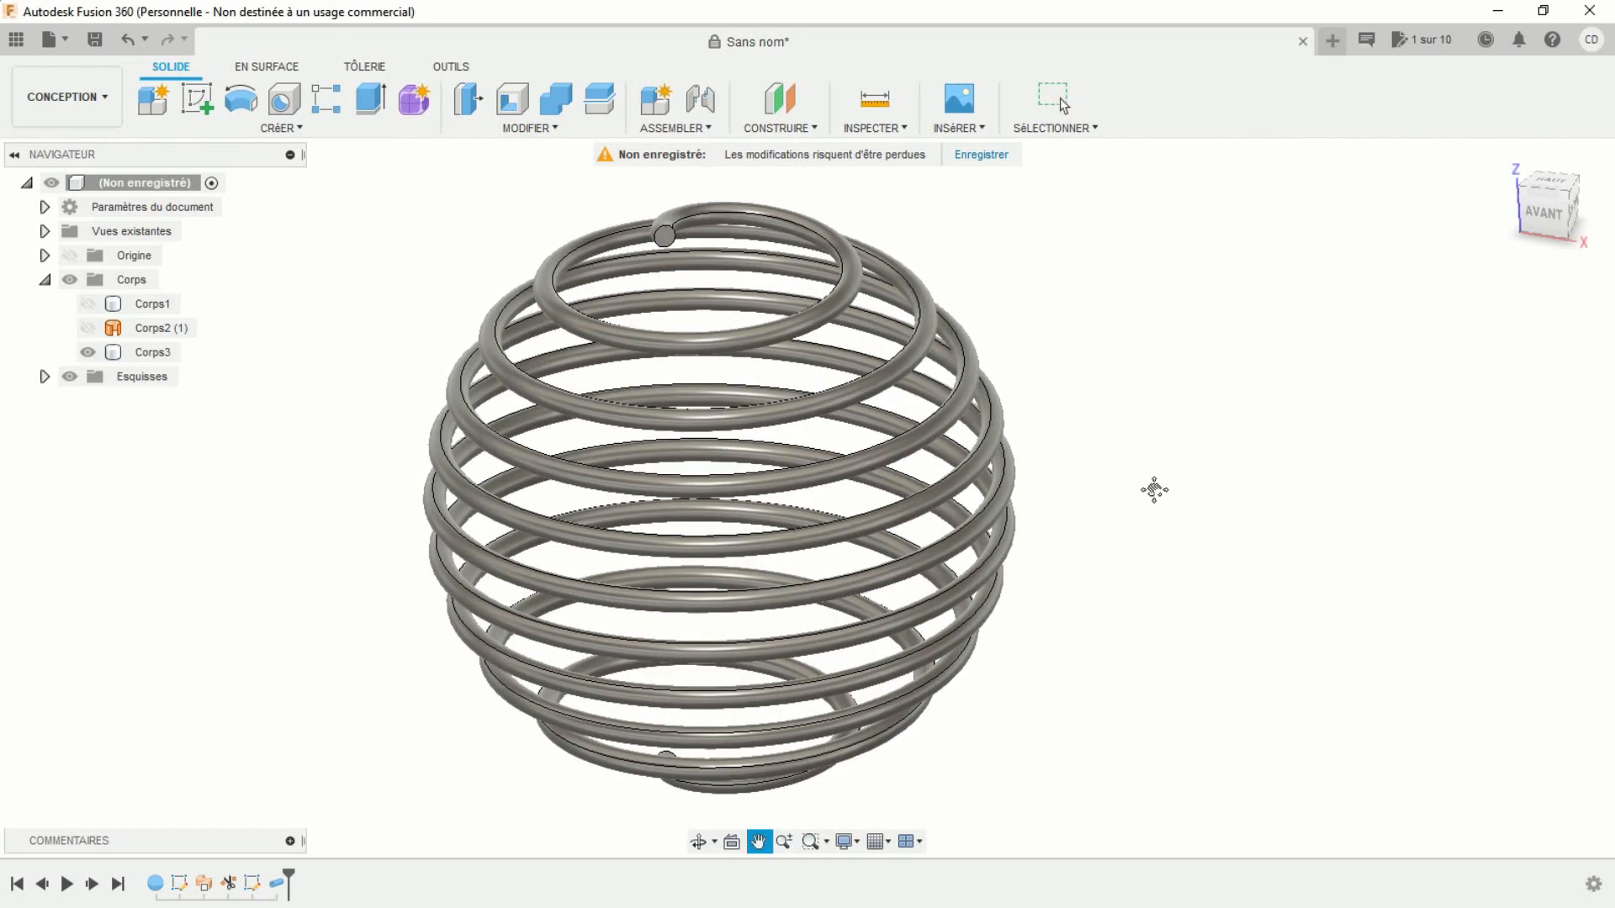
pyautogui.click(860, 841)
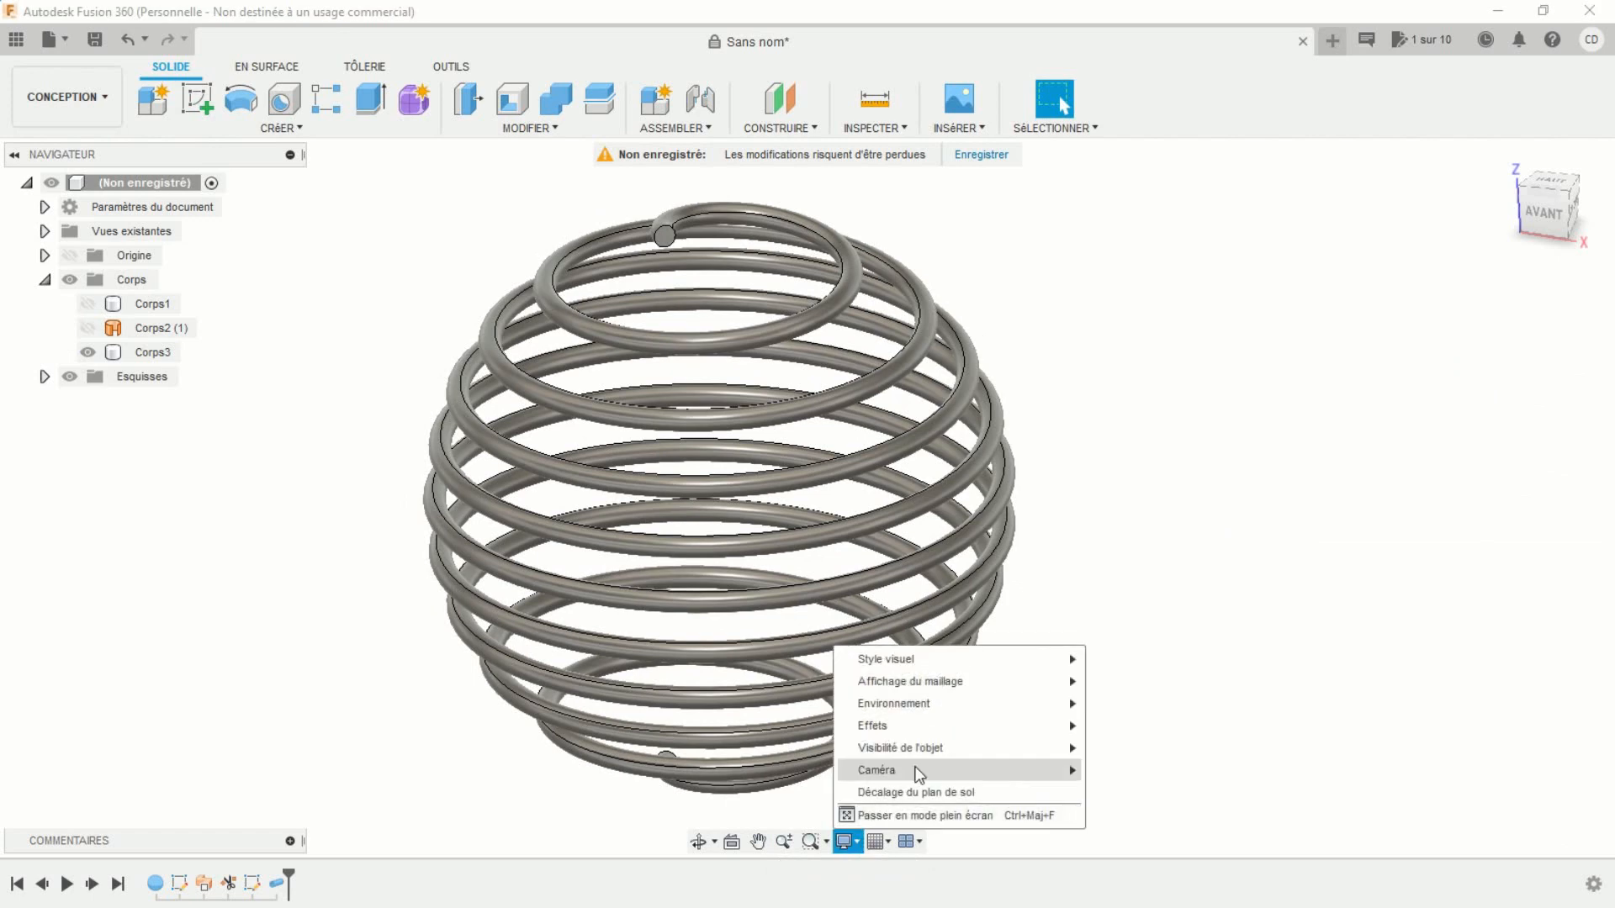
pyautogui.moveTo(1007, 661)
pyautogui.click(1110, 658)
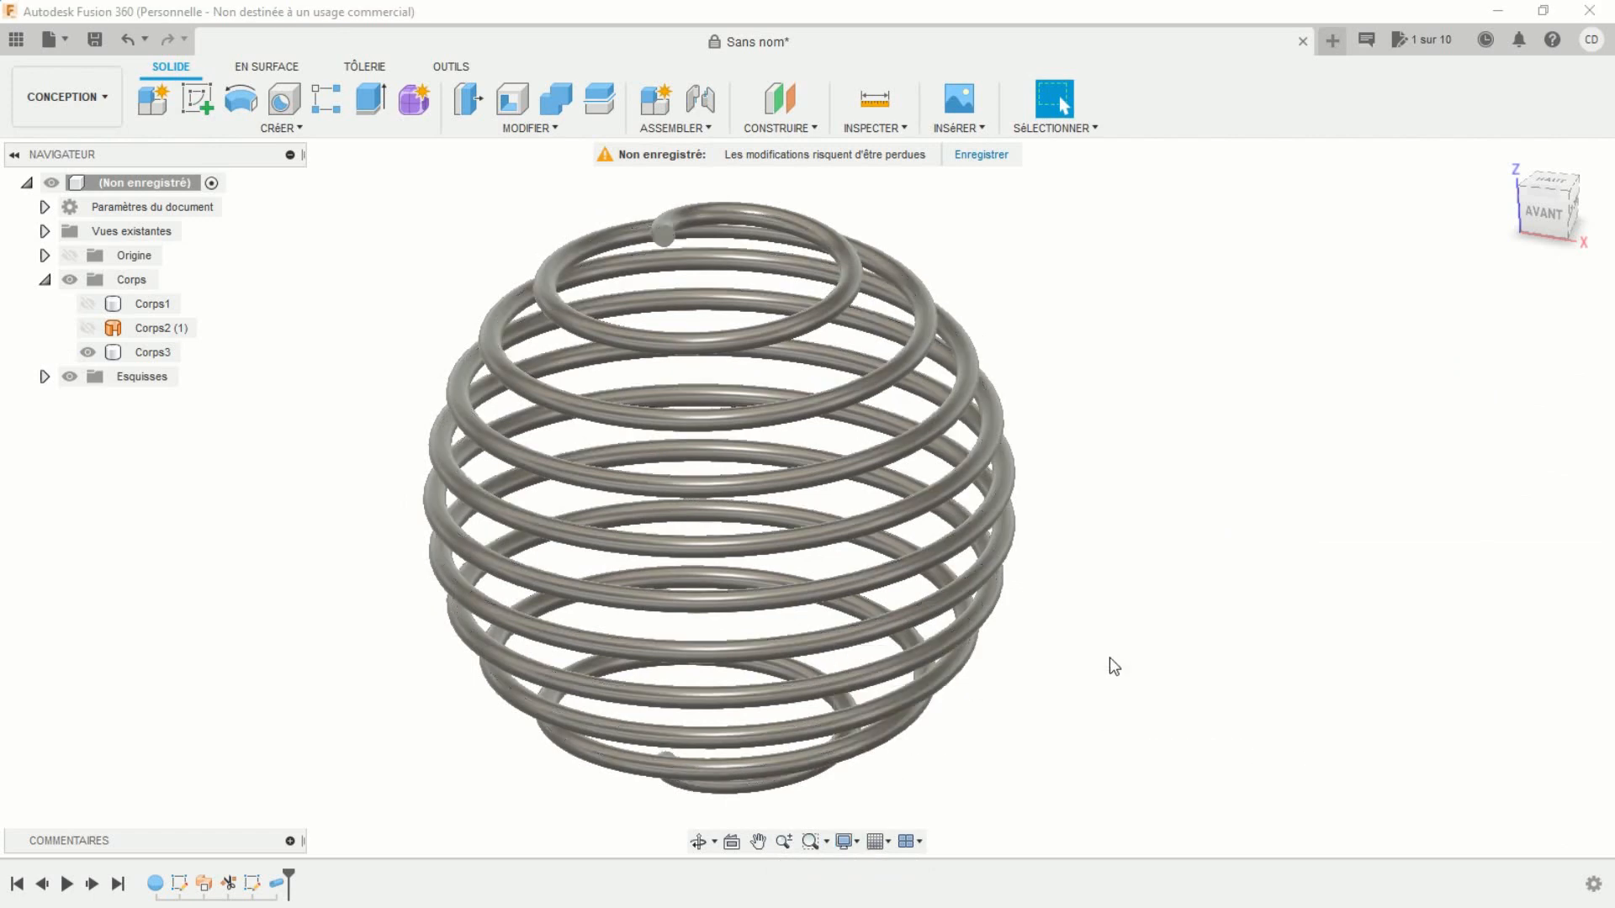
# Start a constant-radius fillet and select the circular edge at the pipe's upper end
pyautogui.moveTo(1197, 592); pyautogui.dragTo(1250, 596, button='middle')
pyautogui.keyDown('shift'); pyautogui.moveTo(1156, 636); pyautogui.dragTo(1211, 602, button='middle'); pyautogui.keyUp('shift')
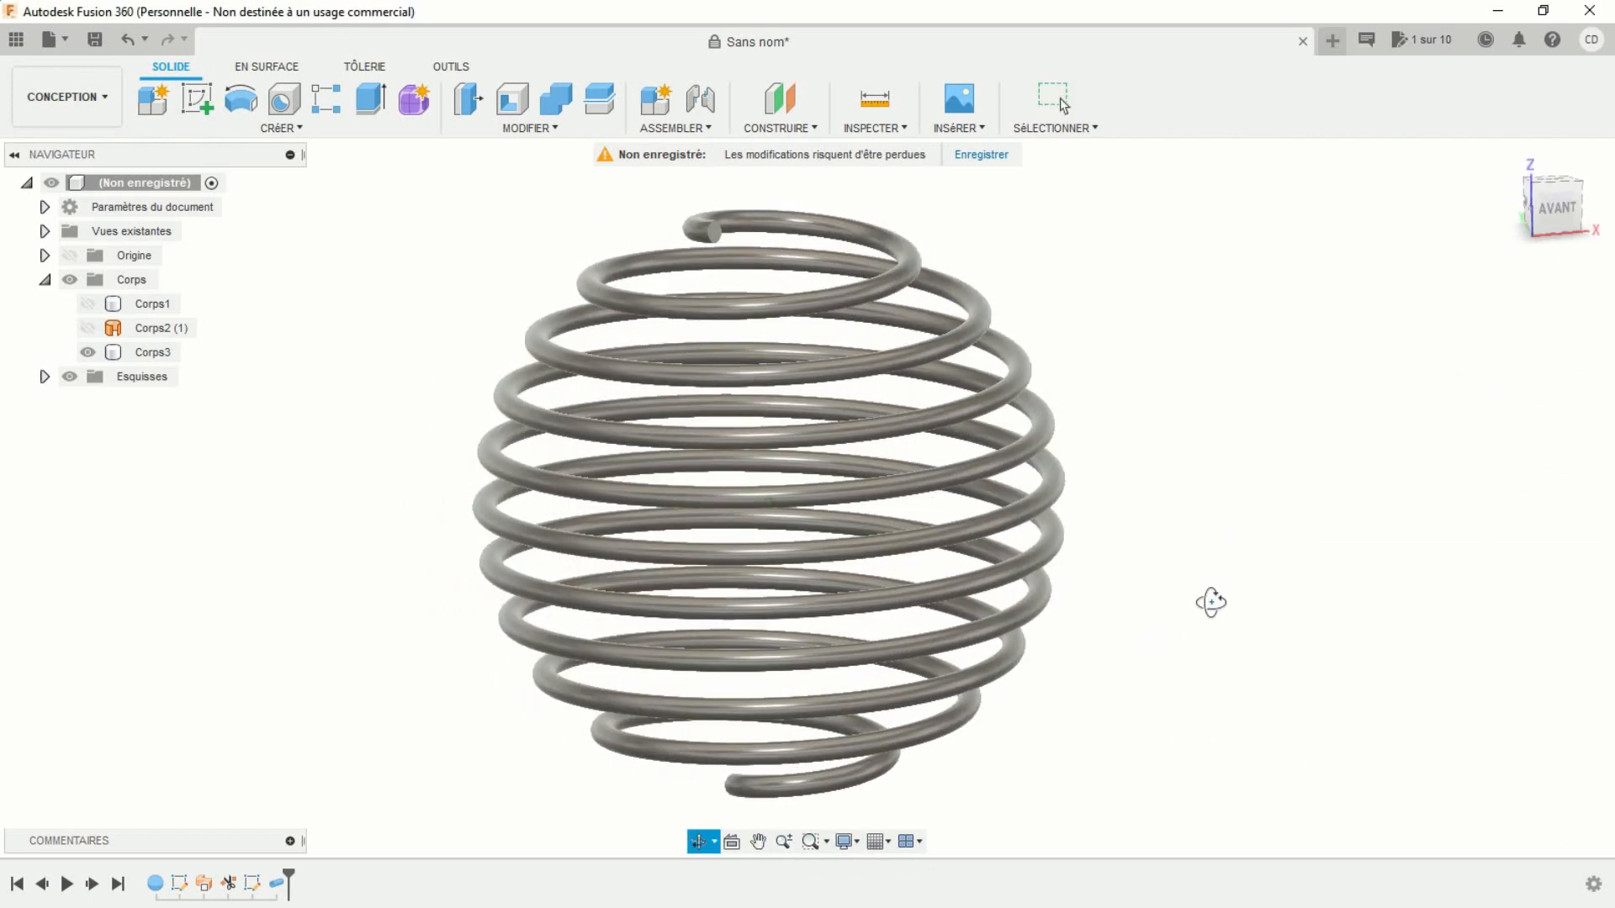
pyautogui.click(580, 130)
pyautogui.click(513, 170)
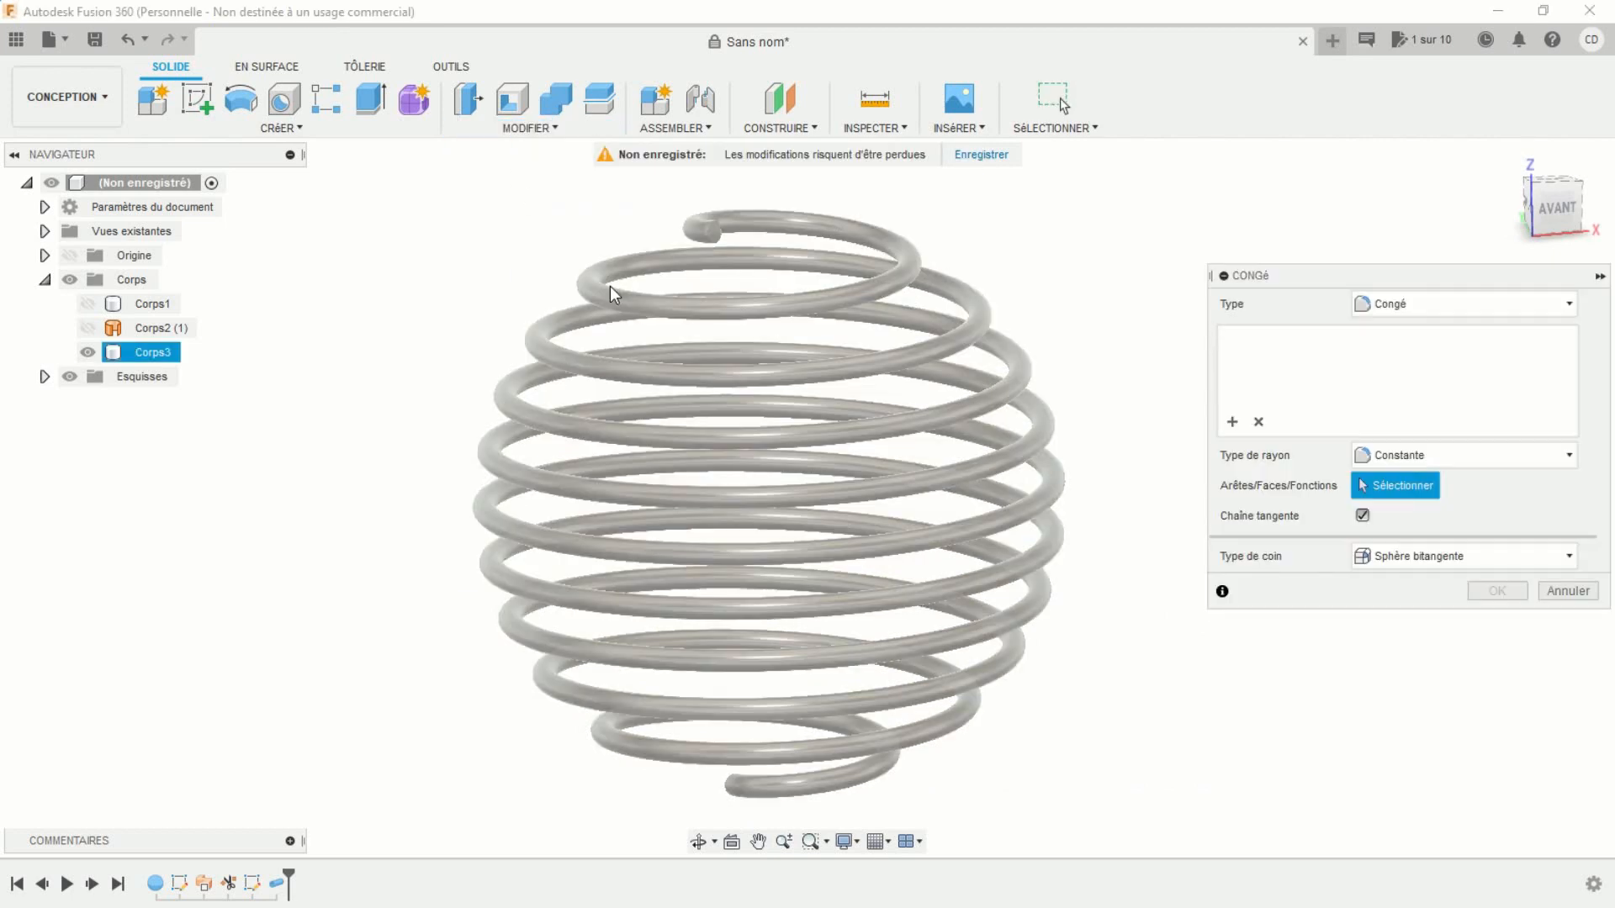
pyautogui.scroll(5, 714, 257)
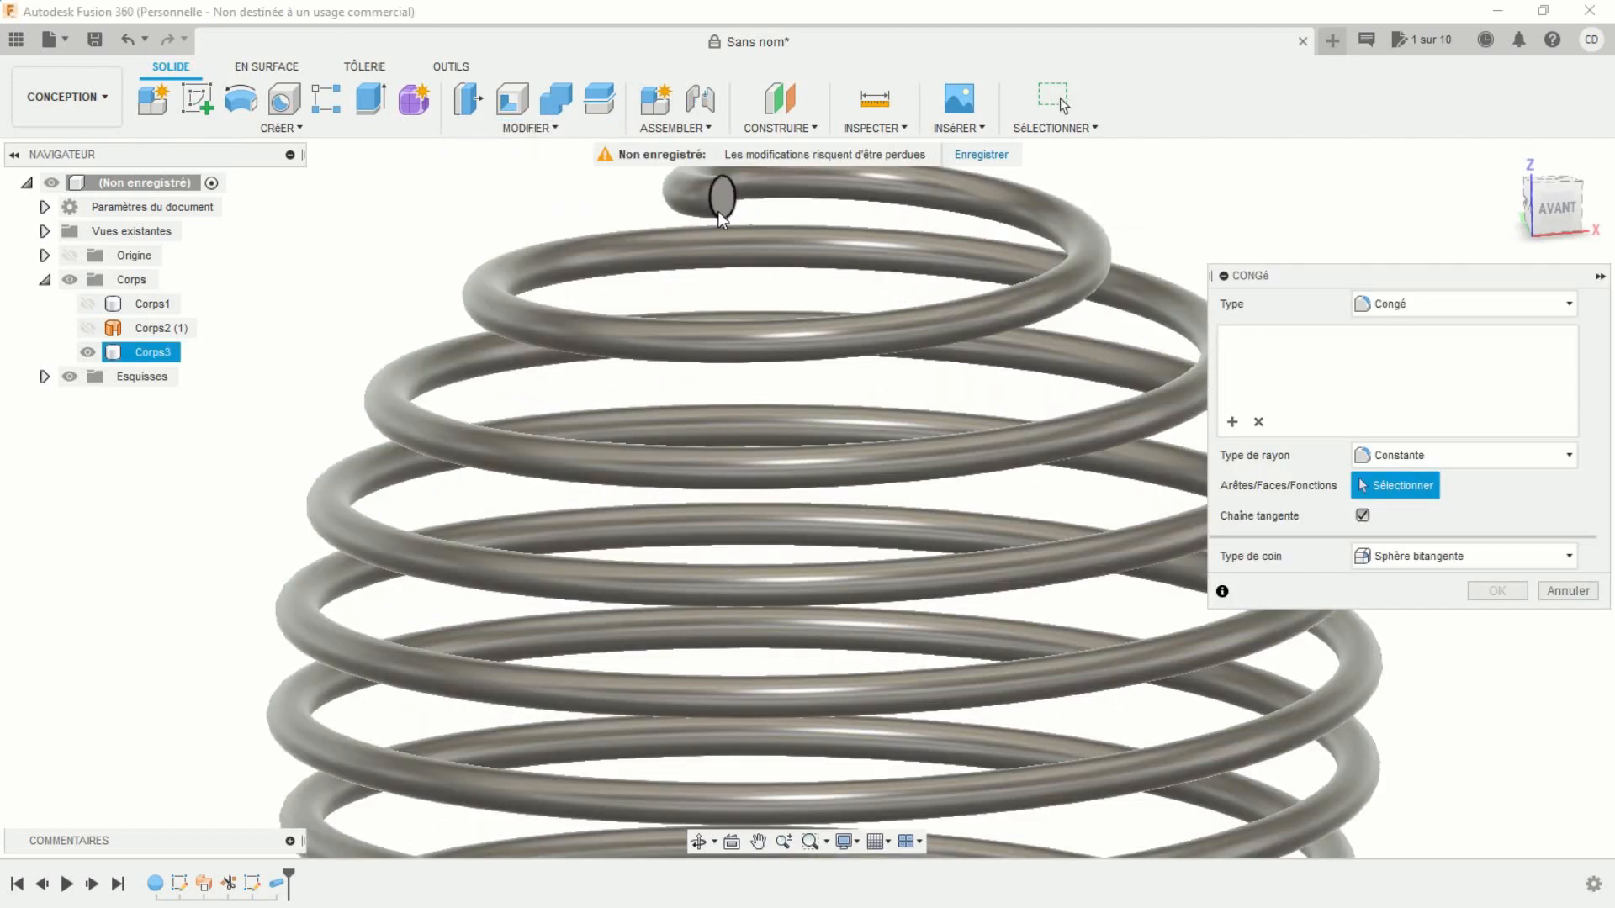
pyautogui.click(718, 211)
# Add the circular edge at the pipe's lower end to the fillet and round both ends with a 1.9 mm radius
pyautogui.scroll(-8, 768, 361)
pyautogui.moveTo(742, 577); pyautogui.dragTo(770, 345, button='middle')
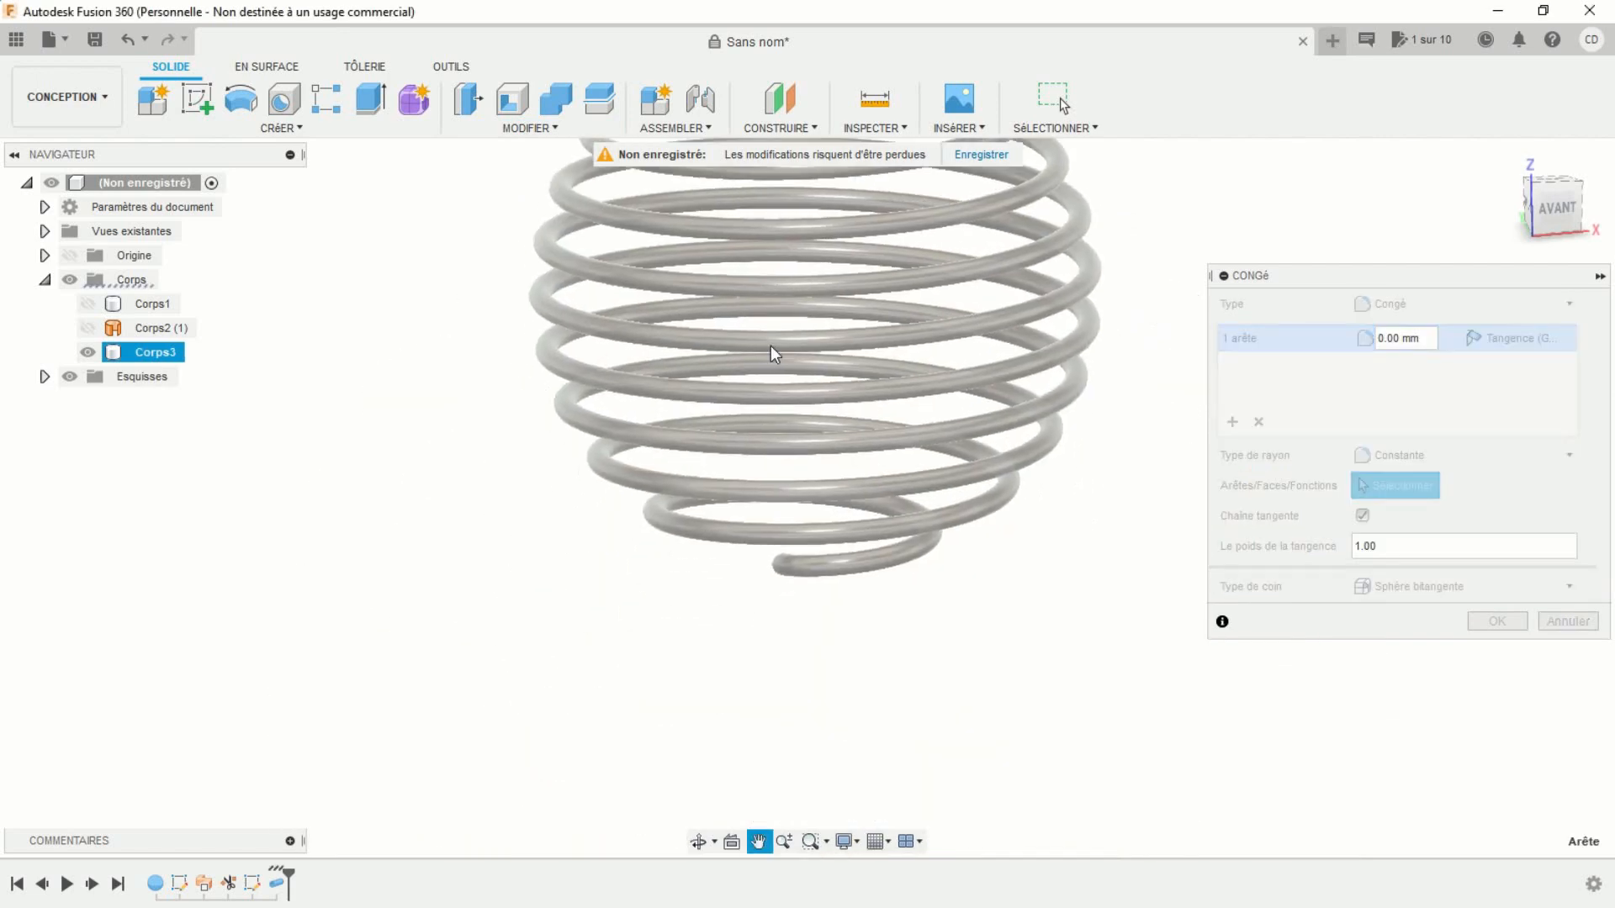
pyautogui.scroll(7, 706, 634)
pyautogui.keyDown('shift'); pyautogui.moveTo(810, 630); pyautogui.dragTo(956, 554, button='middle'); pyautogui.keyUp('shift')
pyautogui.scroll(1, 956, 555)
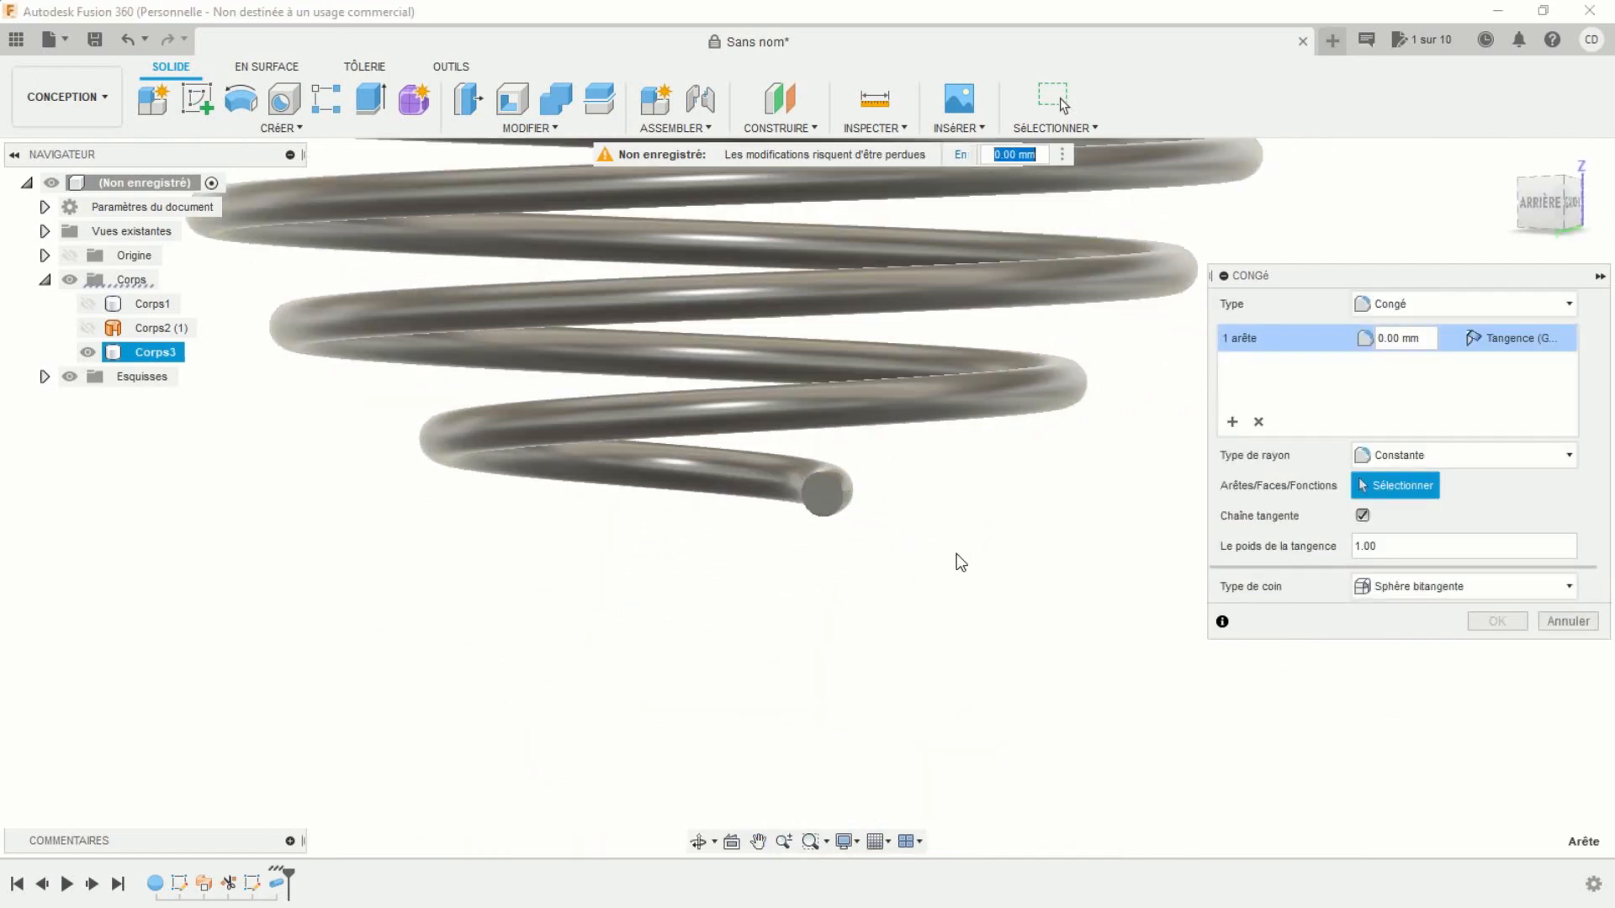
pyautogui.scroll(2, 961, 562)
pyautogui.click(765, 498)
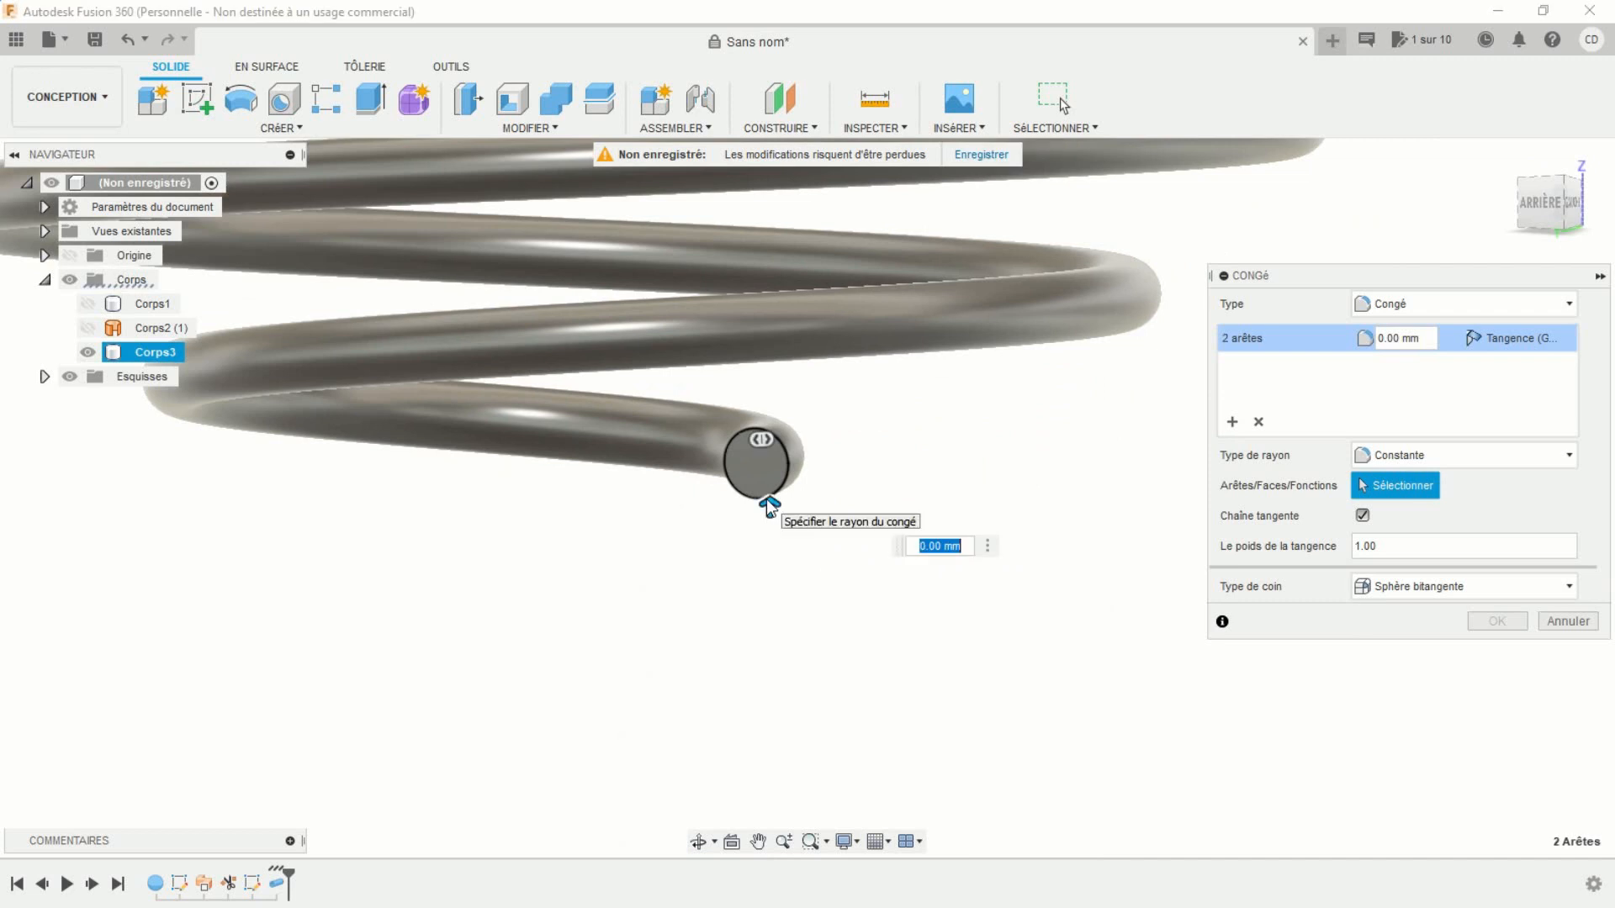
pyautogui.write('1')
pyautogui.press('Return')
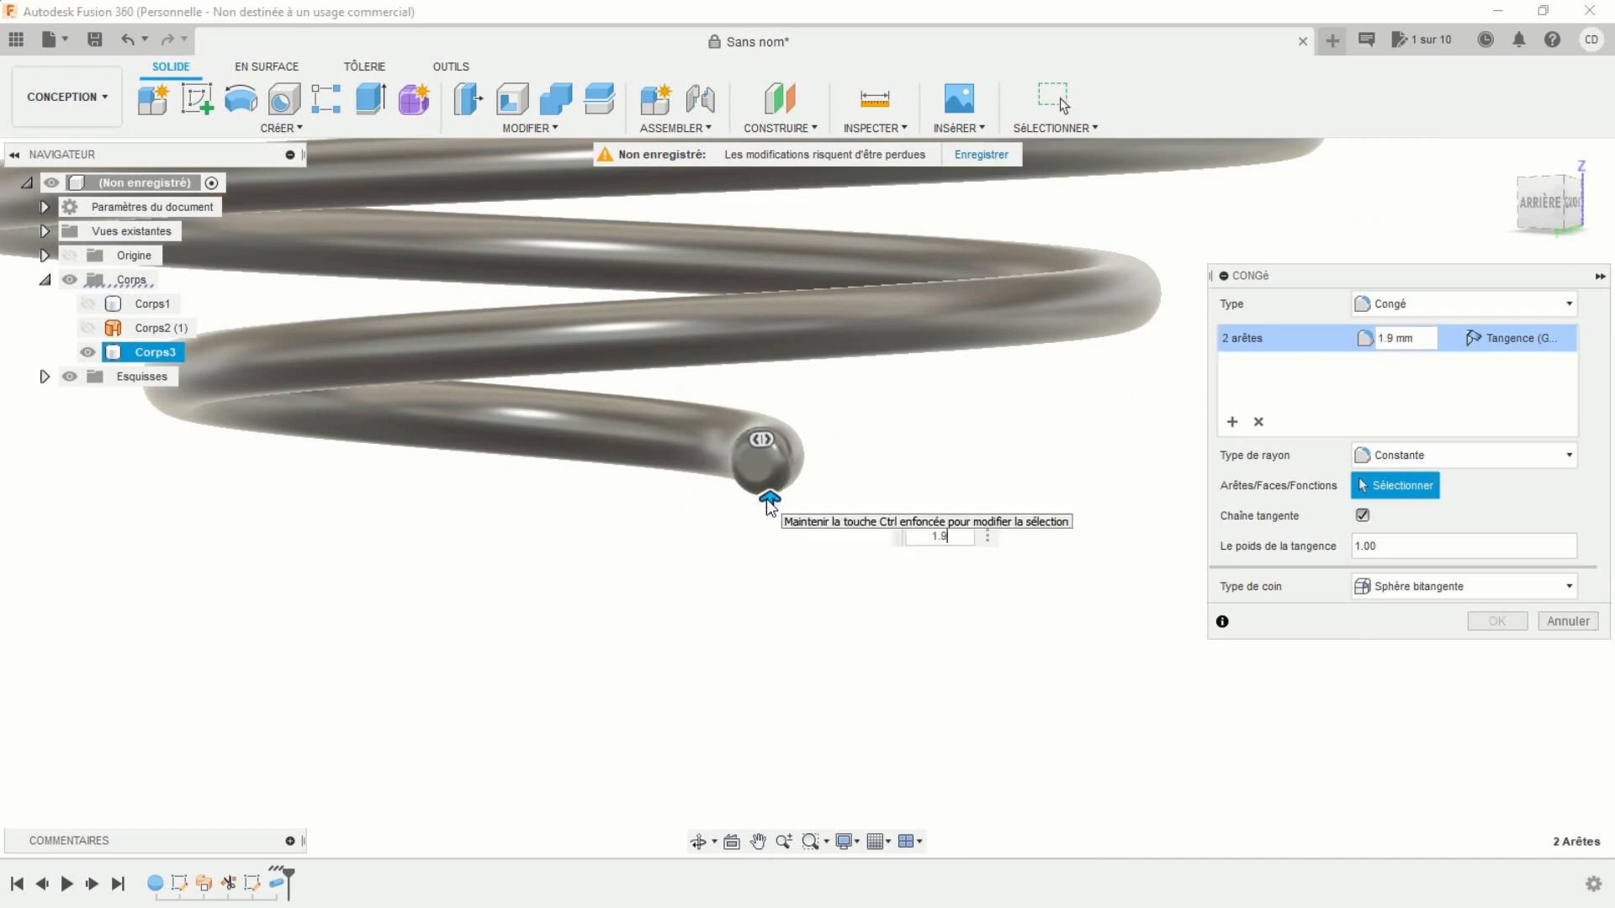
pyautogui.press('Return')
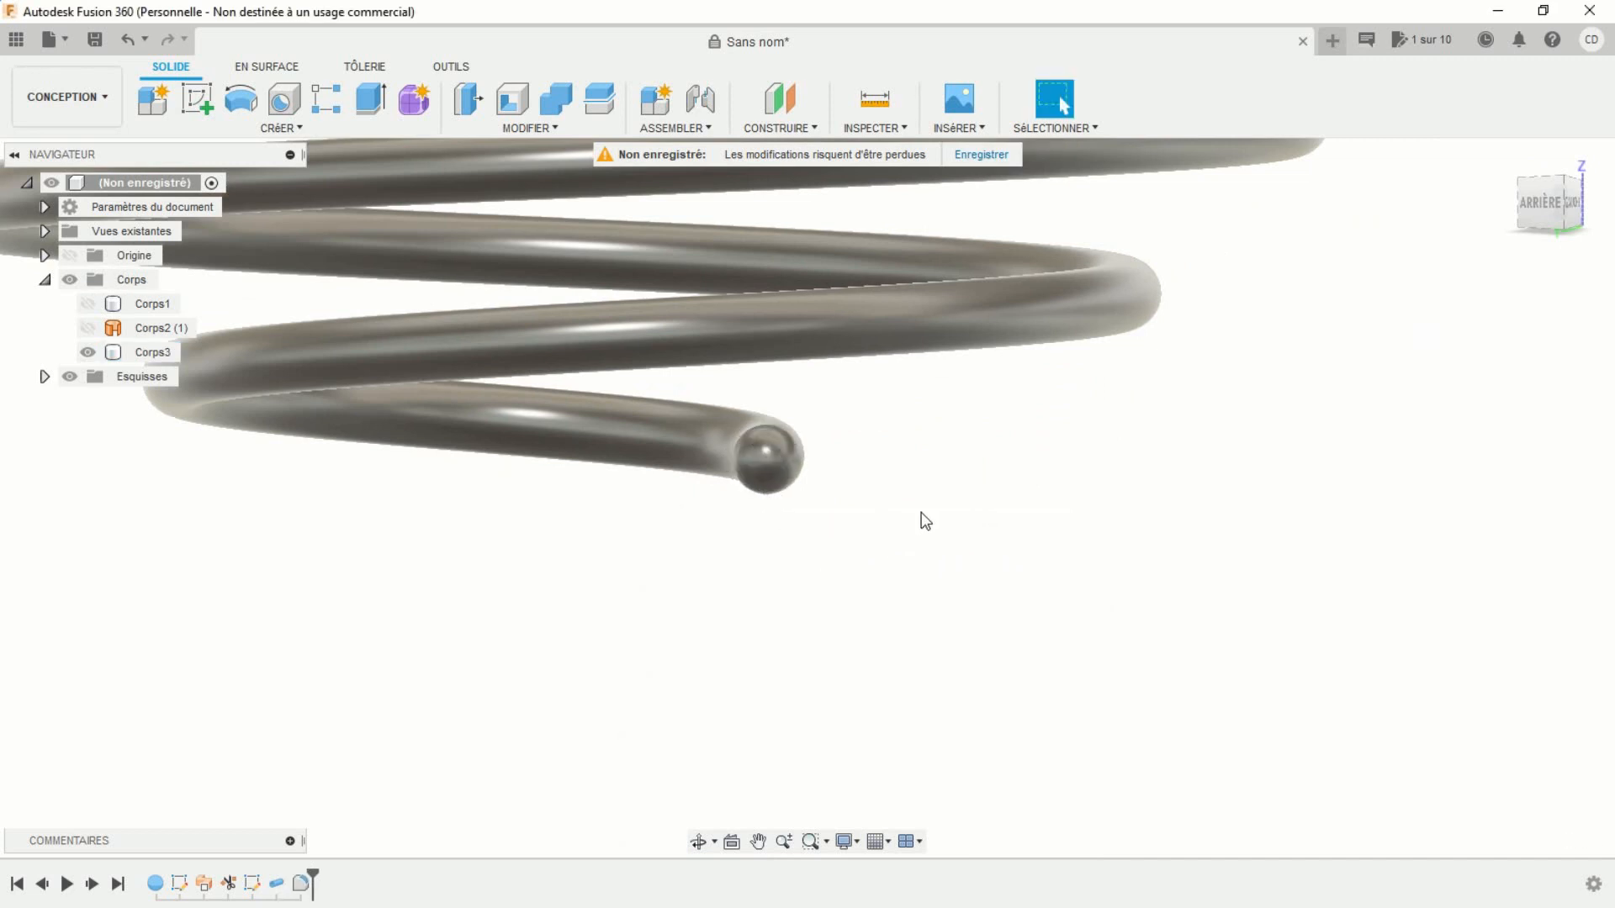
# Apply the Or - Poli appearance from the library's Métal > Or category to the spiral pipe body Corps3
pyautogui.scroll(-6, 921, 512)
pyautogui.moveTo(940, 545); pyautogui.dragTo(885, 725, button='middle')
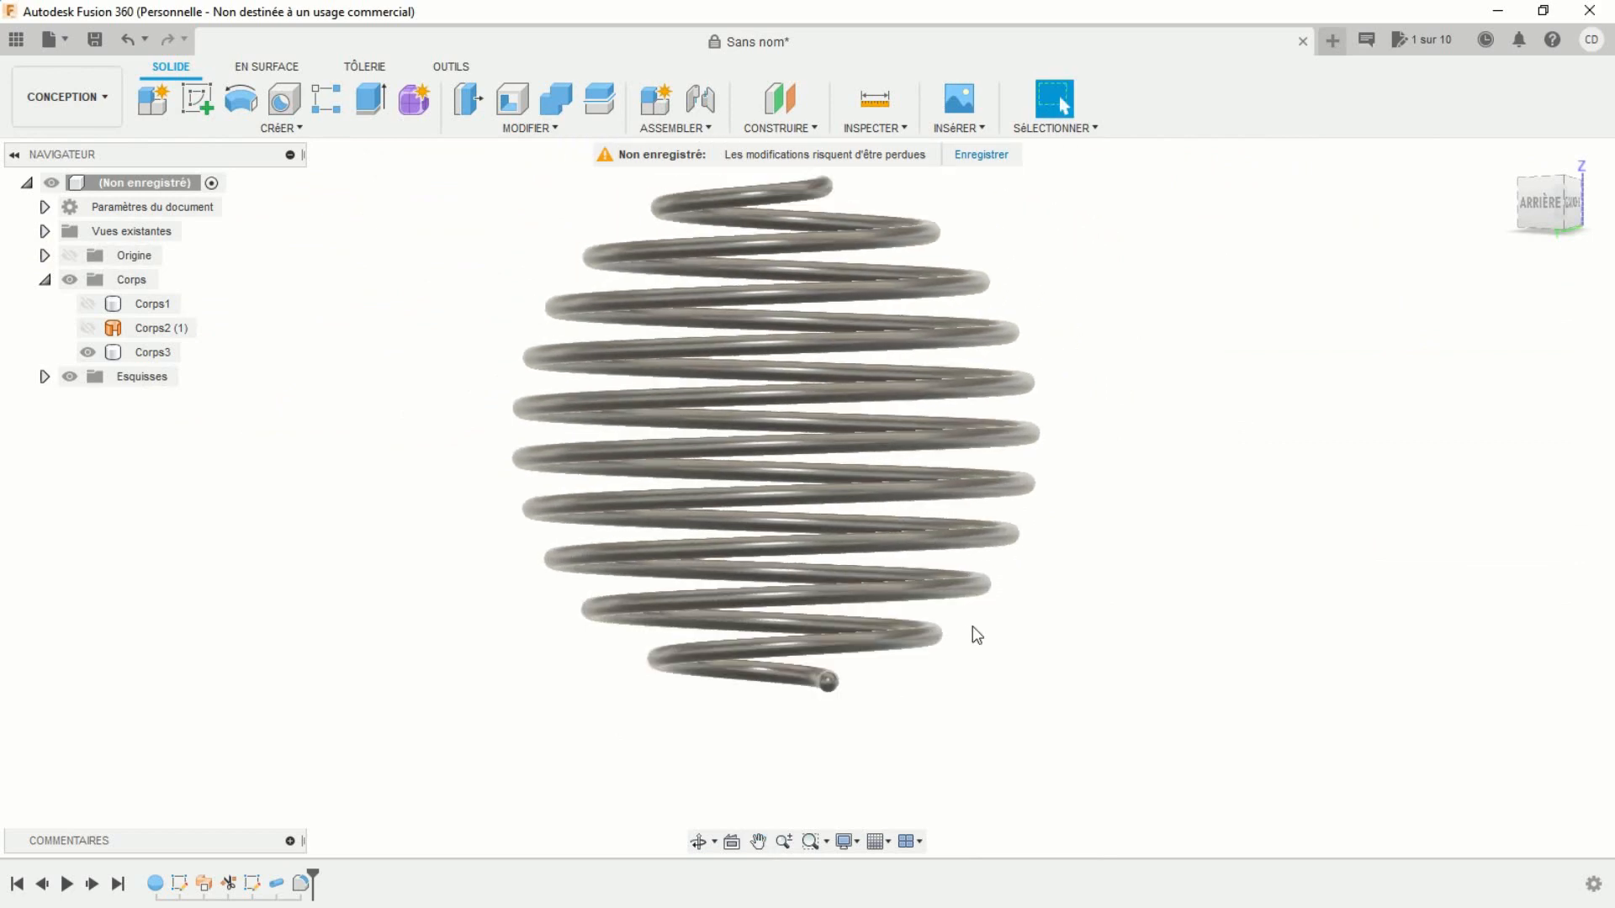
pyautogui.moveTo(972, 626)
pyautogui.keyDown('shift'); pyautogui.mouseDown(button='middle')
pyautogui.moveTo(901, 653)
pyautogui.moveTo(1052, 639)
pyautogui.moveTo(1063, 664)
pyautogui.moveTo(1103, 658)
pyautogui.mouseUp(button='middle'); pyautogui.keyUp('shift')
pyautogui.scroll(2, 992, 644)
pyautogui.scroll(2, 1079, 664)
pyautogui.scroll(-1, 1105, 660)
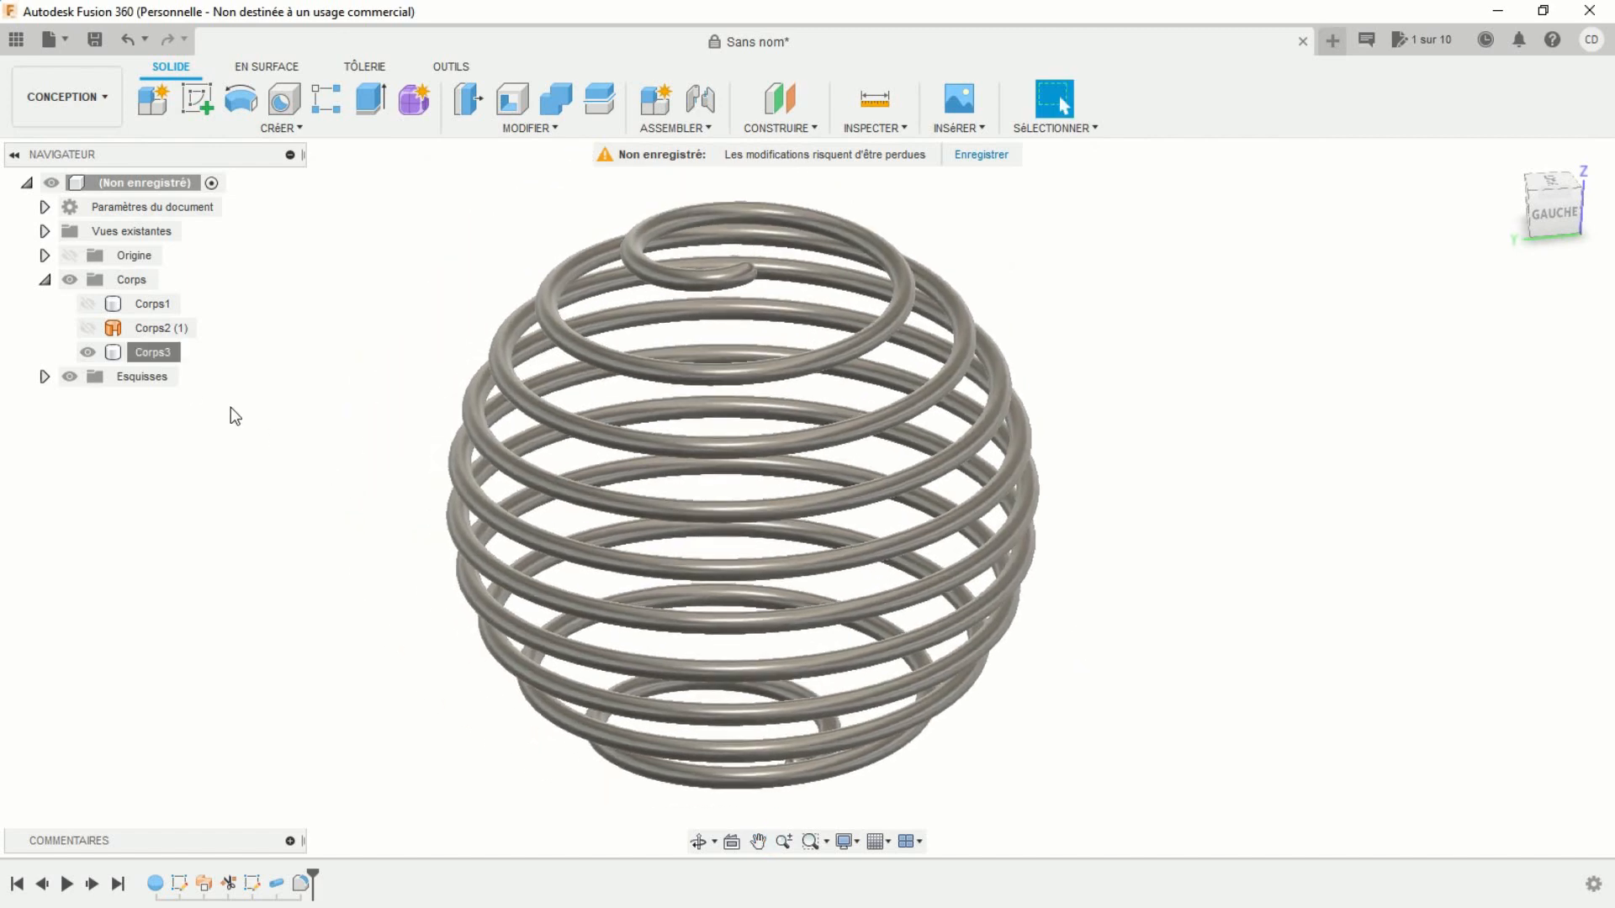
pyautogui.rightClick(160, 360)
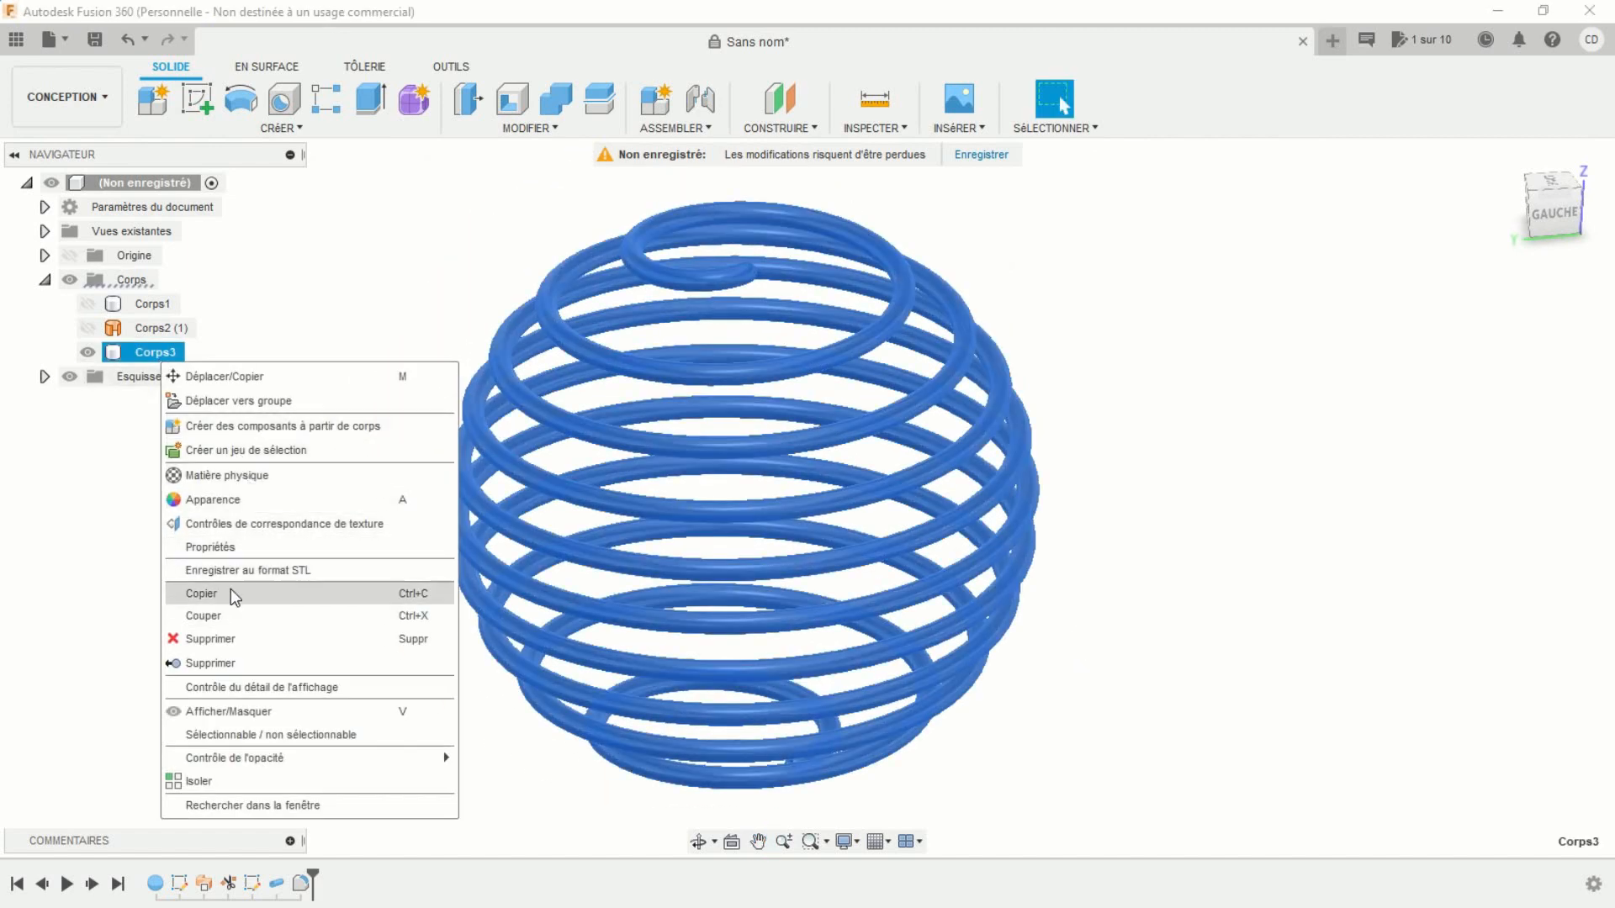
pyautogui.click(221, 500)
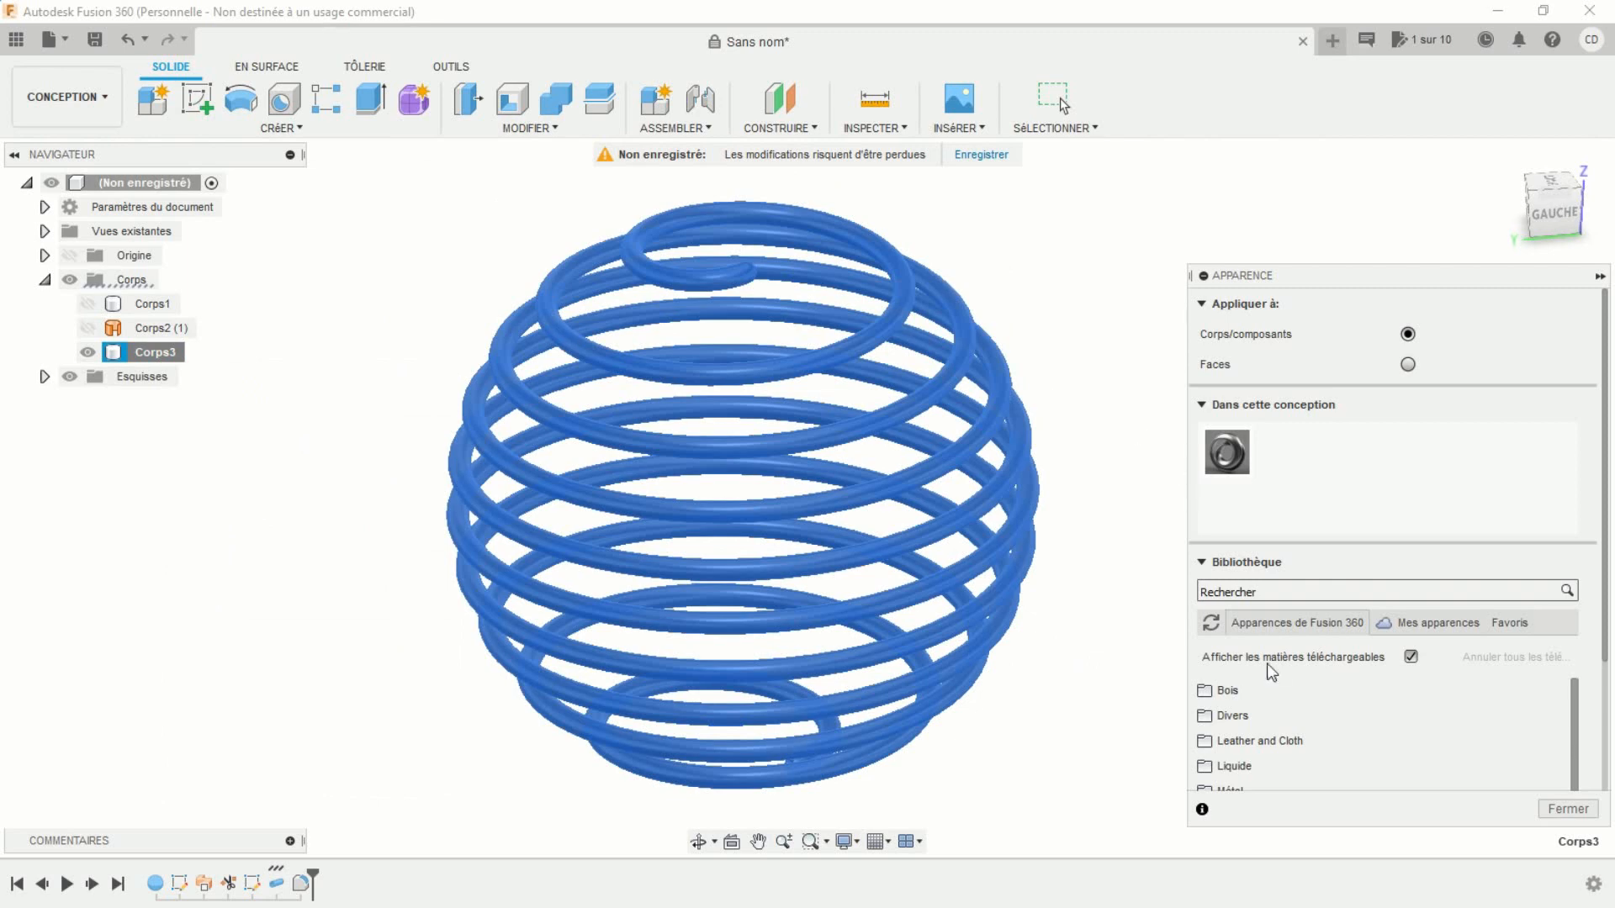
pyautogui.scroll(-4, 1286, 710)
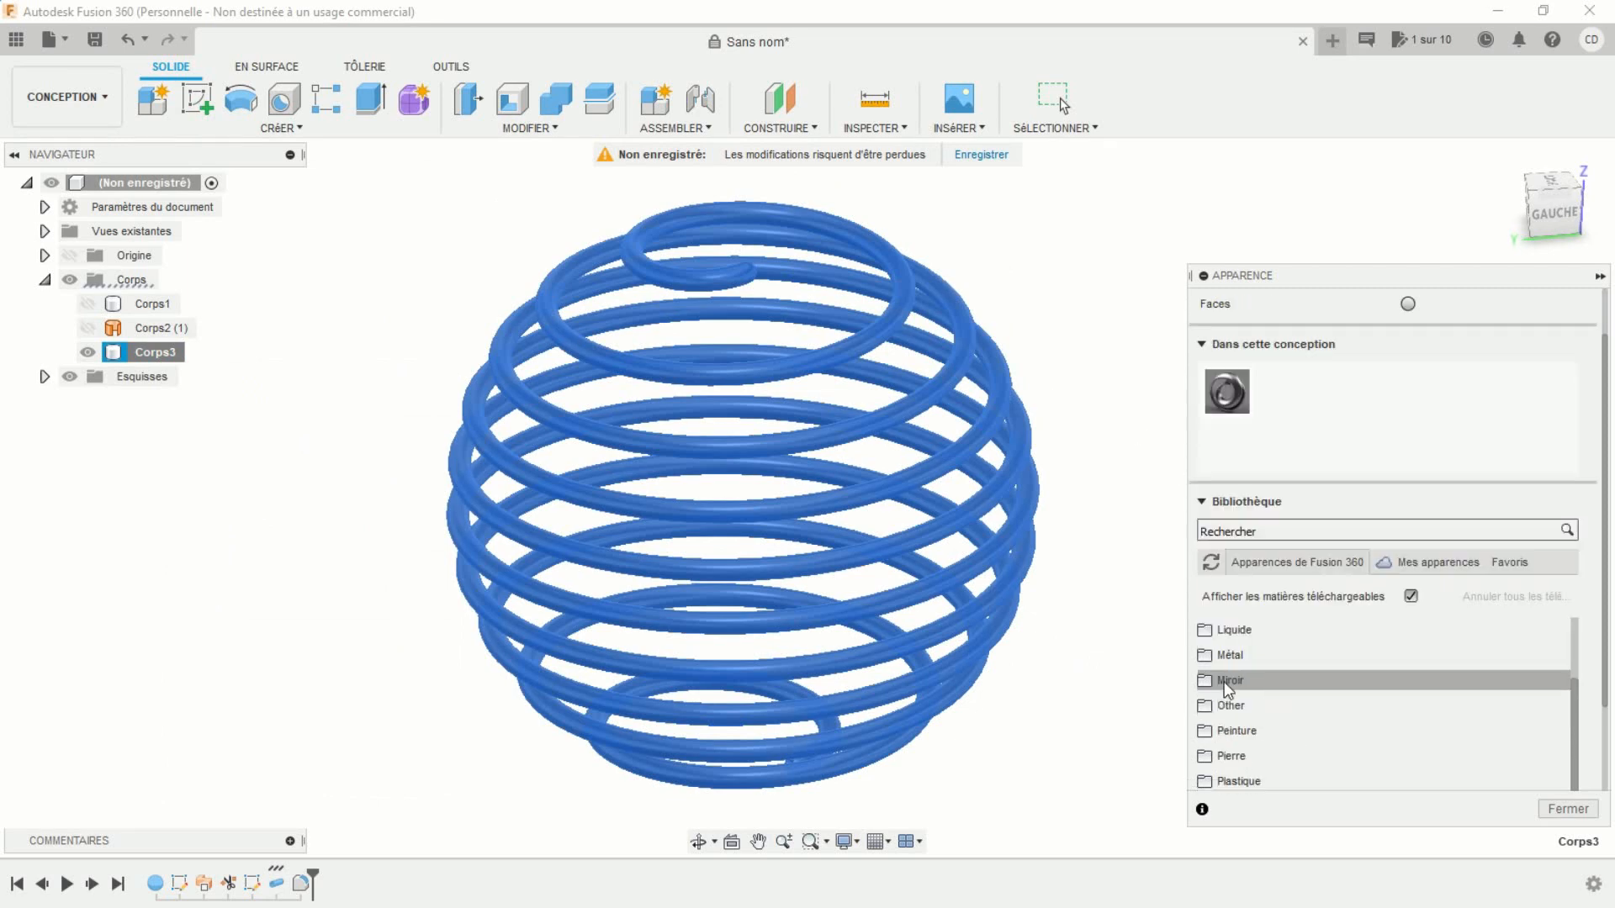
pyautogui.click(1214, 665)
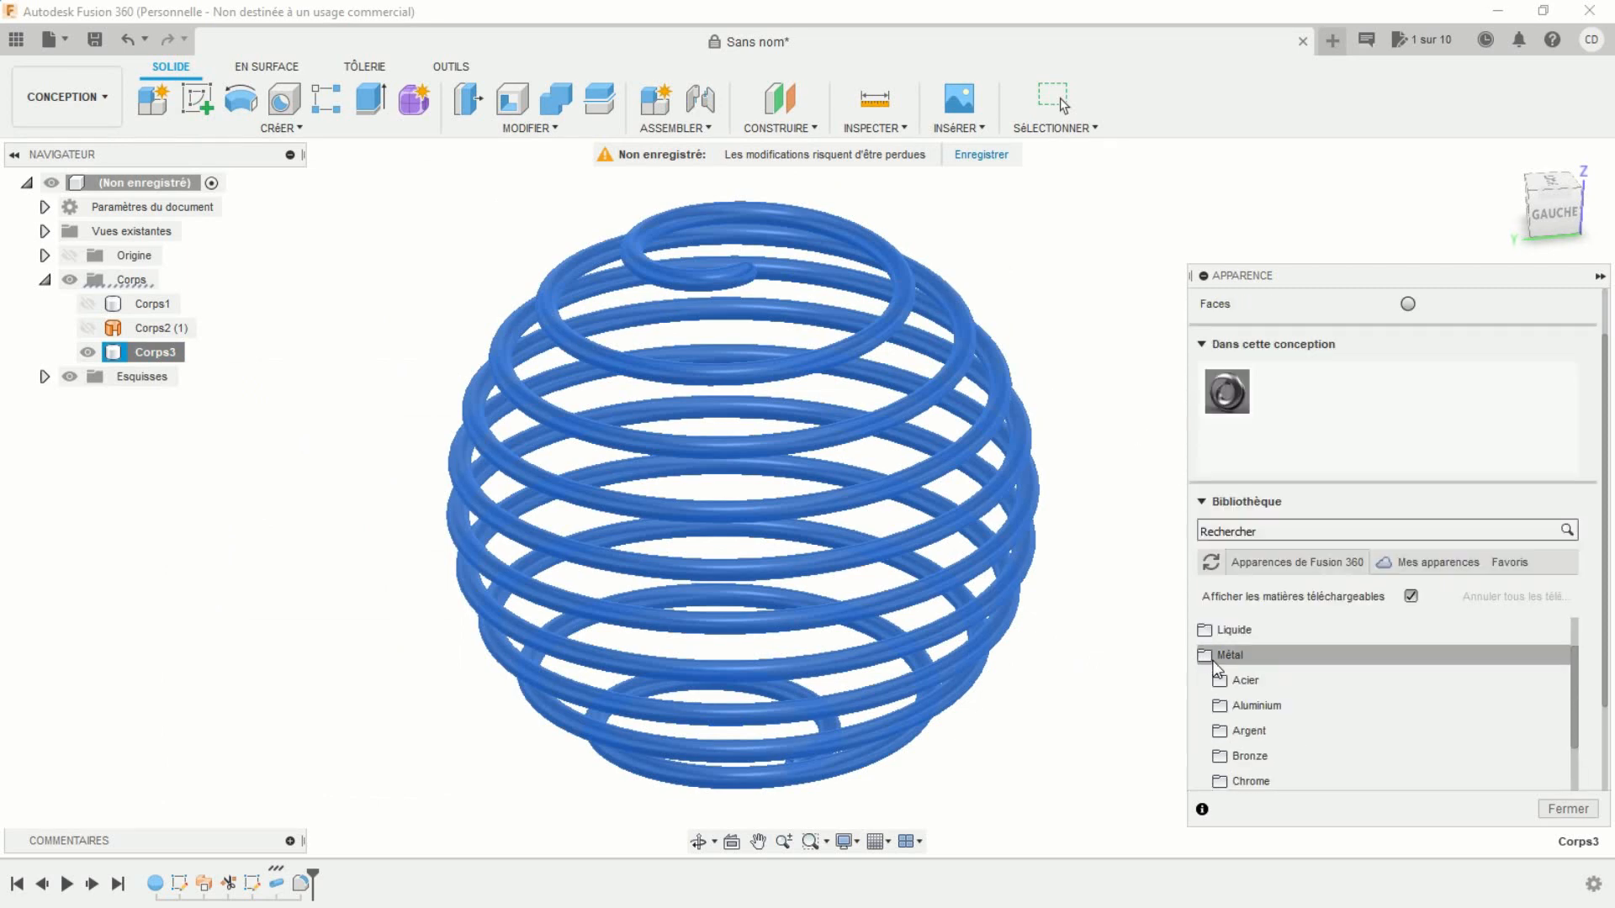
pyautogui.scroll(-3, 1286, 730)
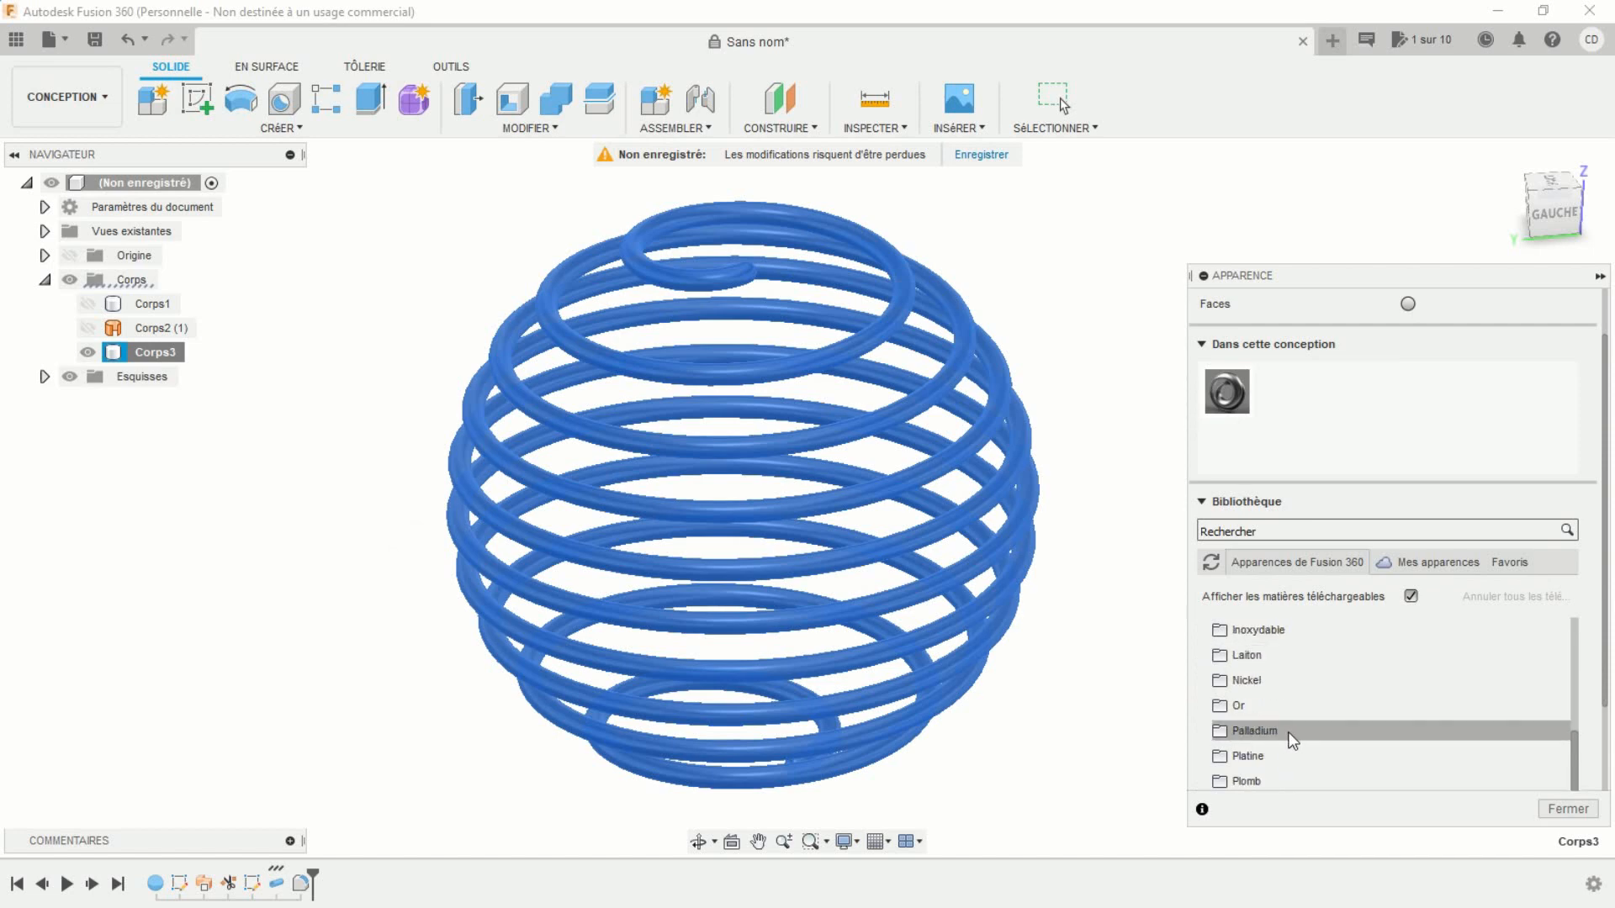
pyautogui.click(1219, 705)
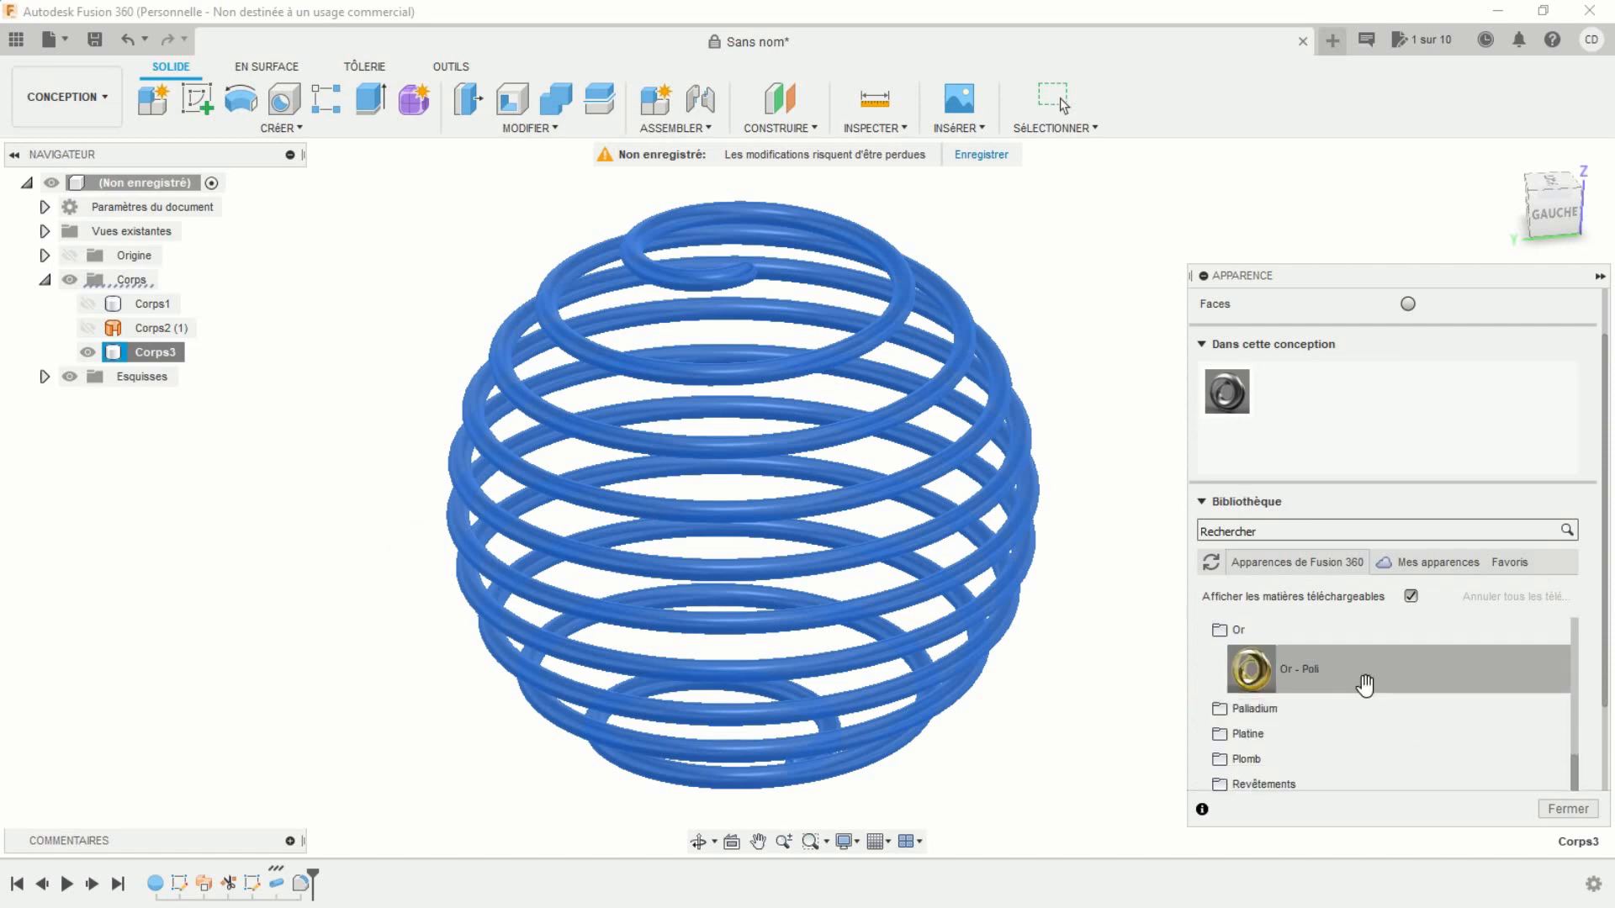
pyautogui.moveTo(1320, 672); pyautogui.dragTo(957, 527)
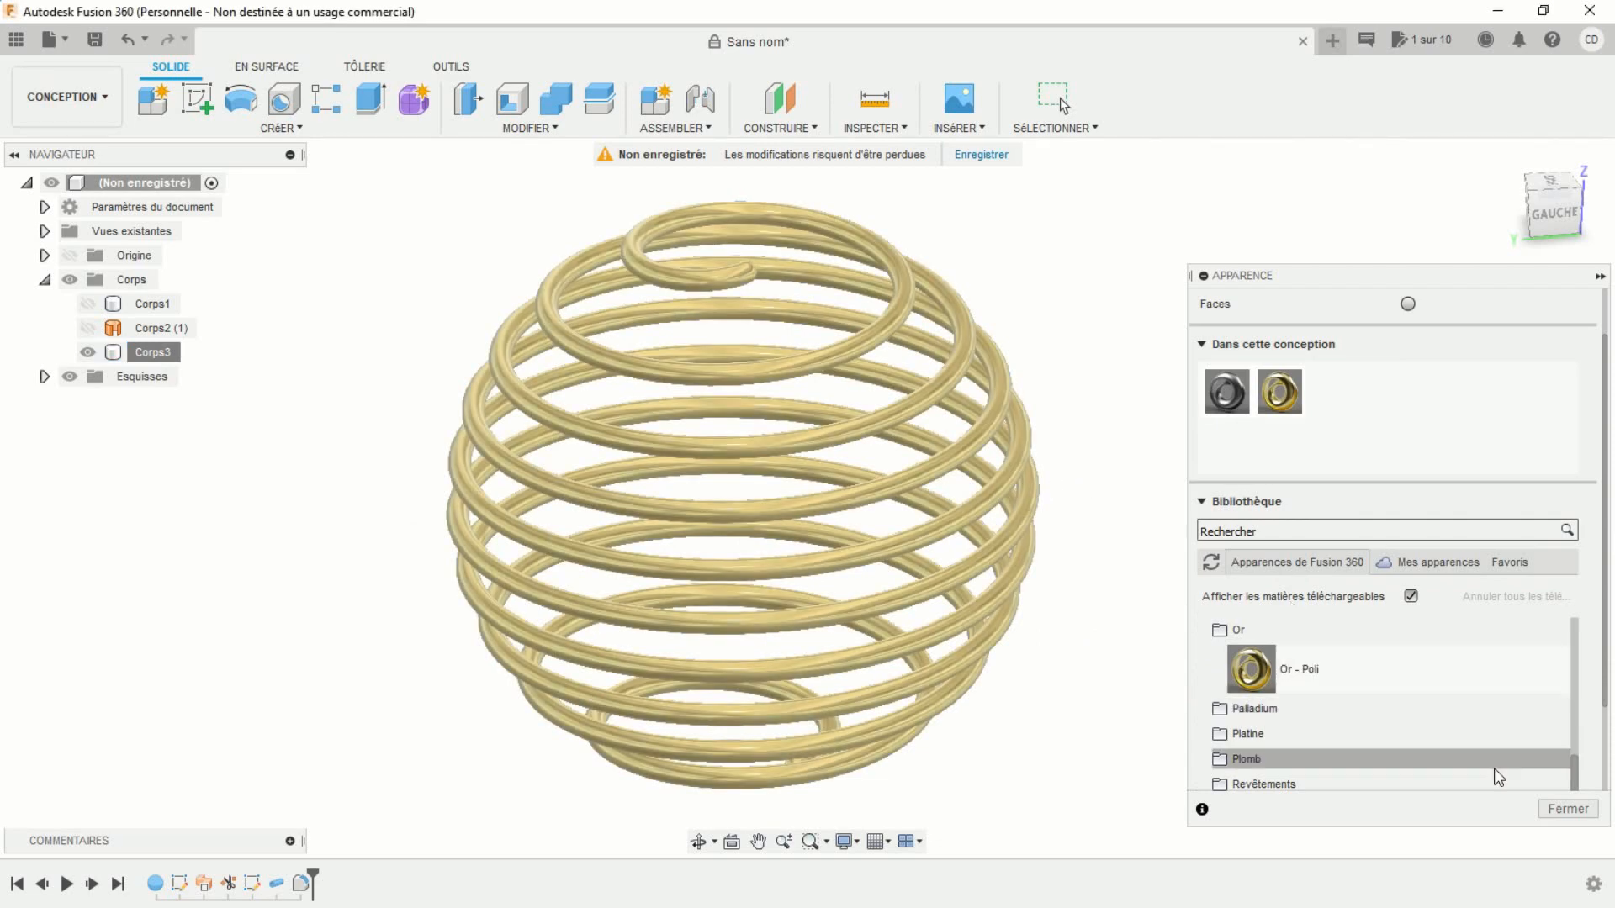
pyautogui.click(1567, 808)
# Examine the finished spherical spiral from several sides, from above and upside down, including its rounded ends
pyautogui.scroll(-2, 1040, 547)
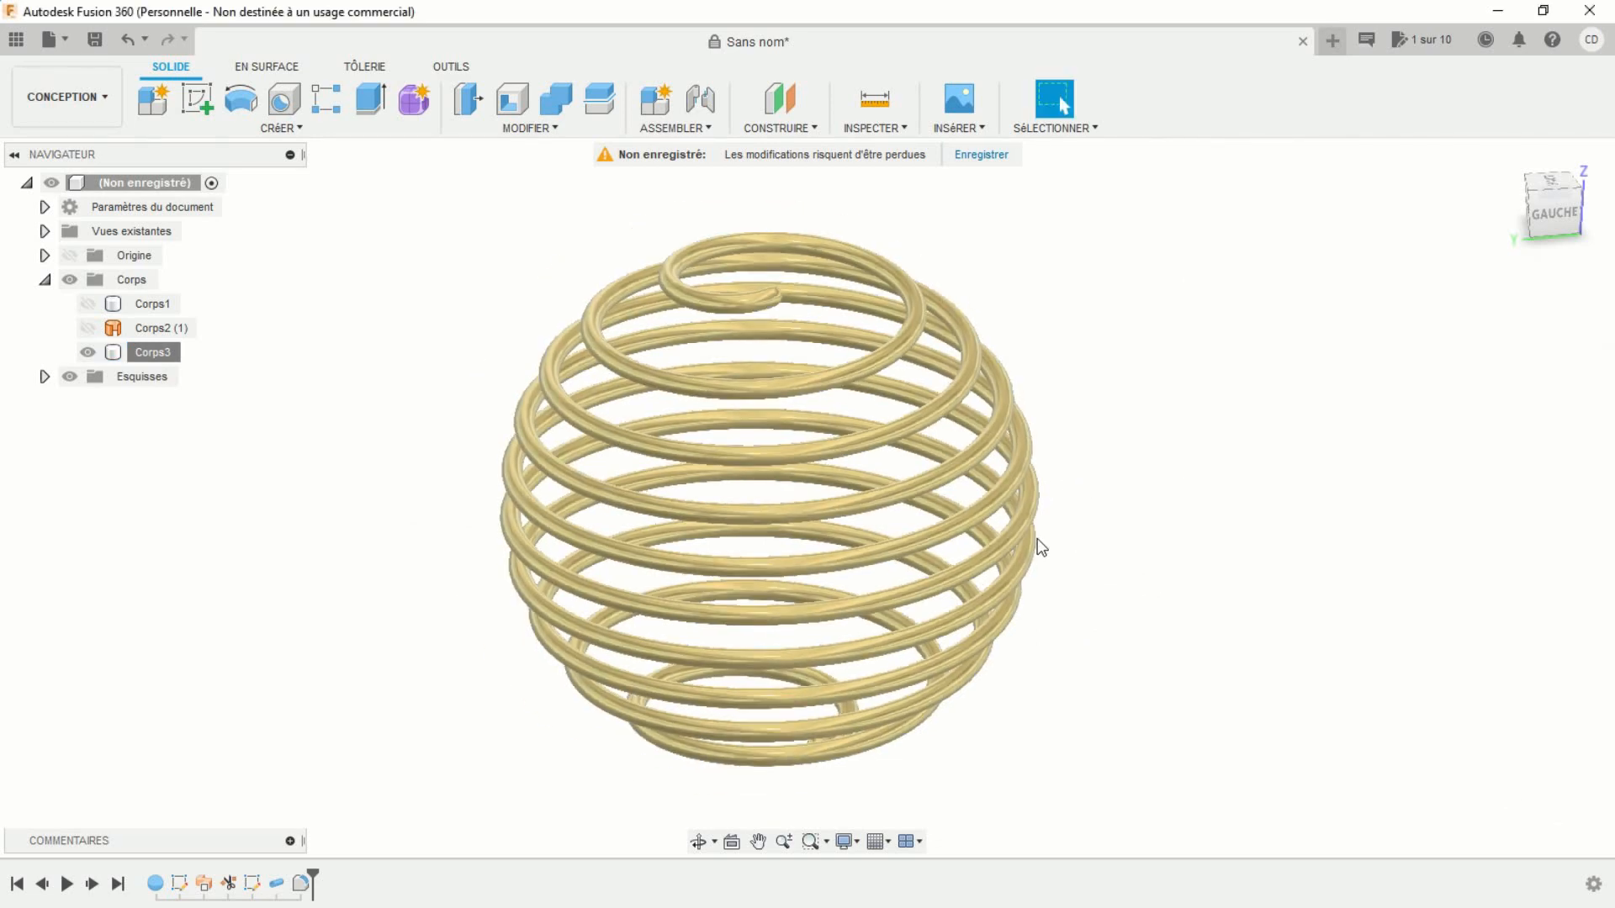
pyautogui.scroll(4, 1041, 547)
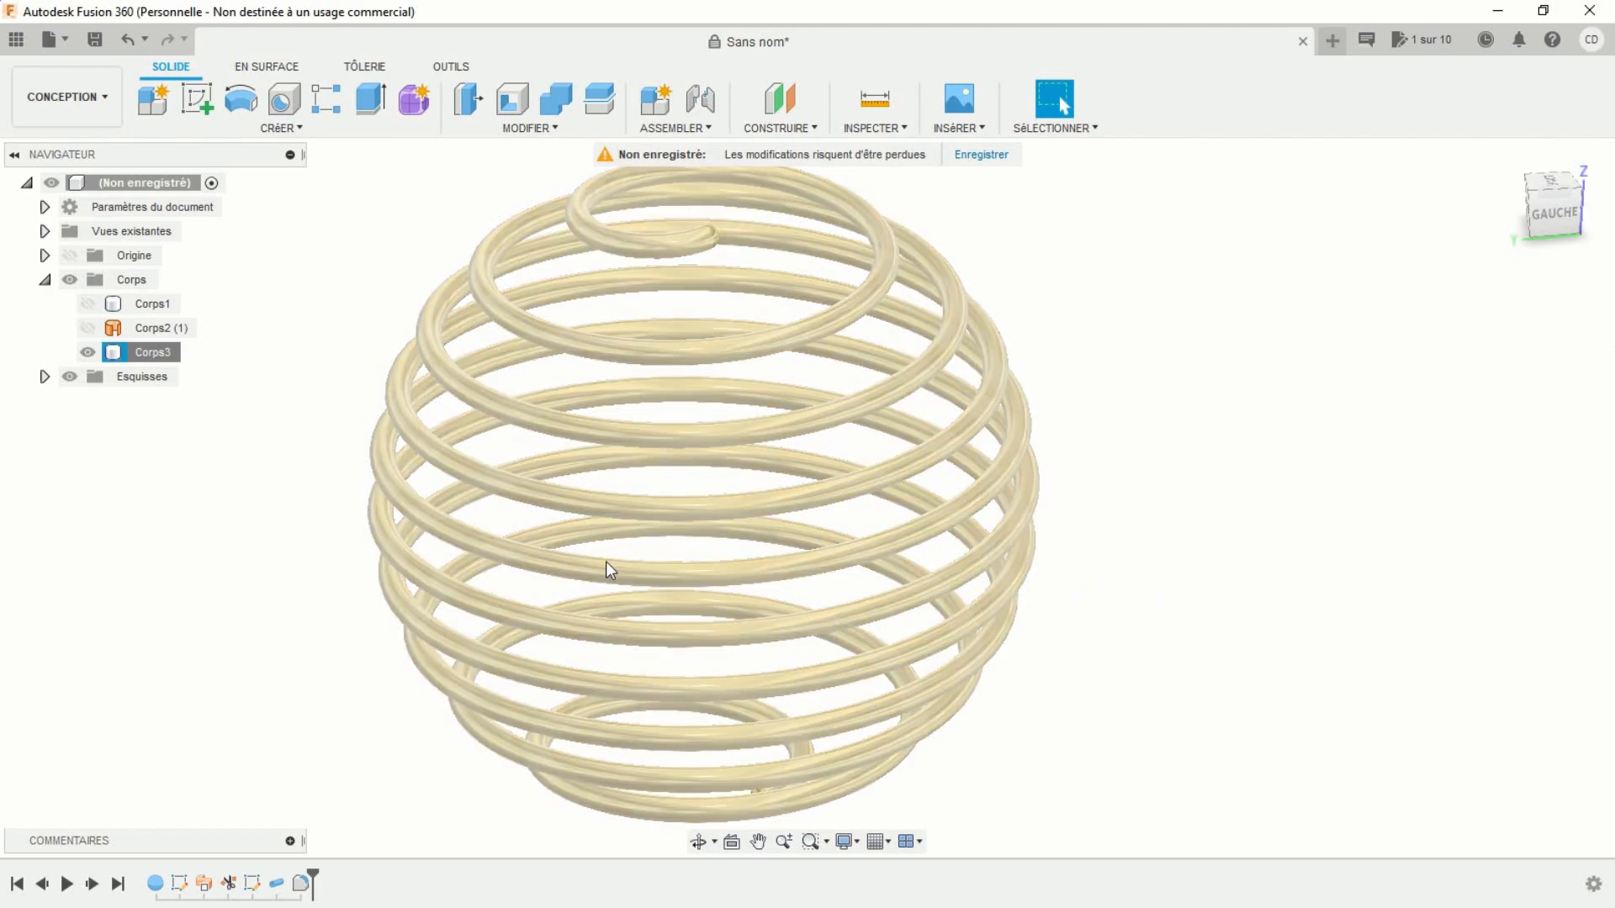
pyautogui.keyDown('shift'); pyautogui.moveTo(605, 562); pyautogui.dragTo(813, 528, button='middle'); pyautogui.keyUp('shift')
pyautogui.scroll(2, 1239, 385)
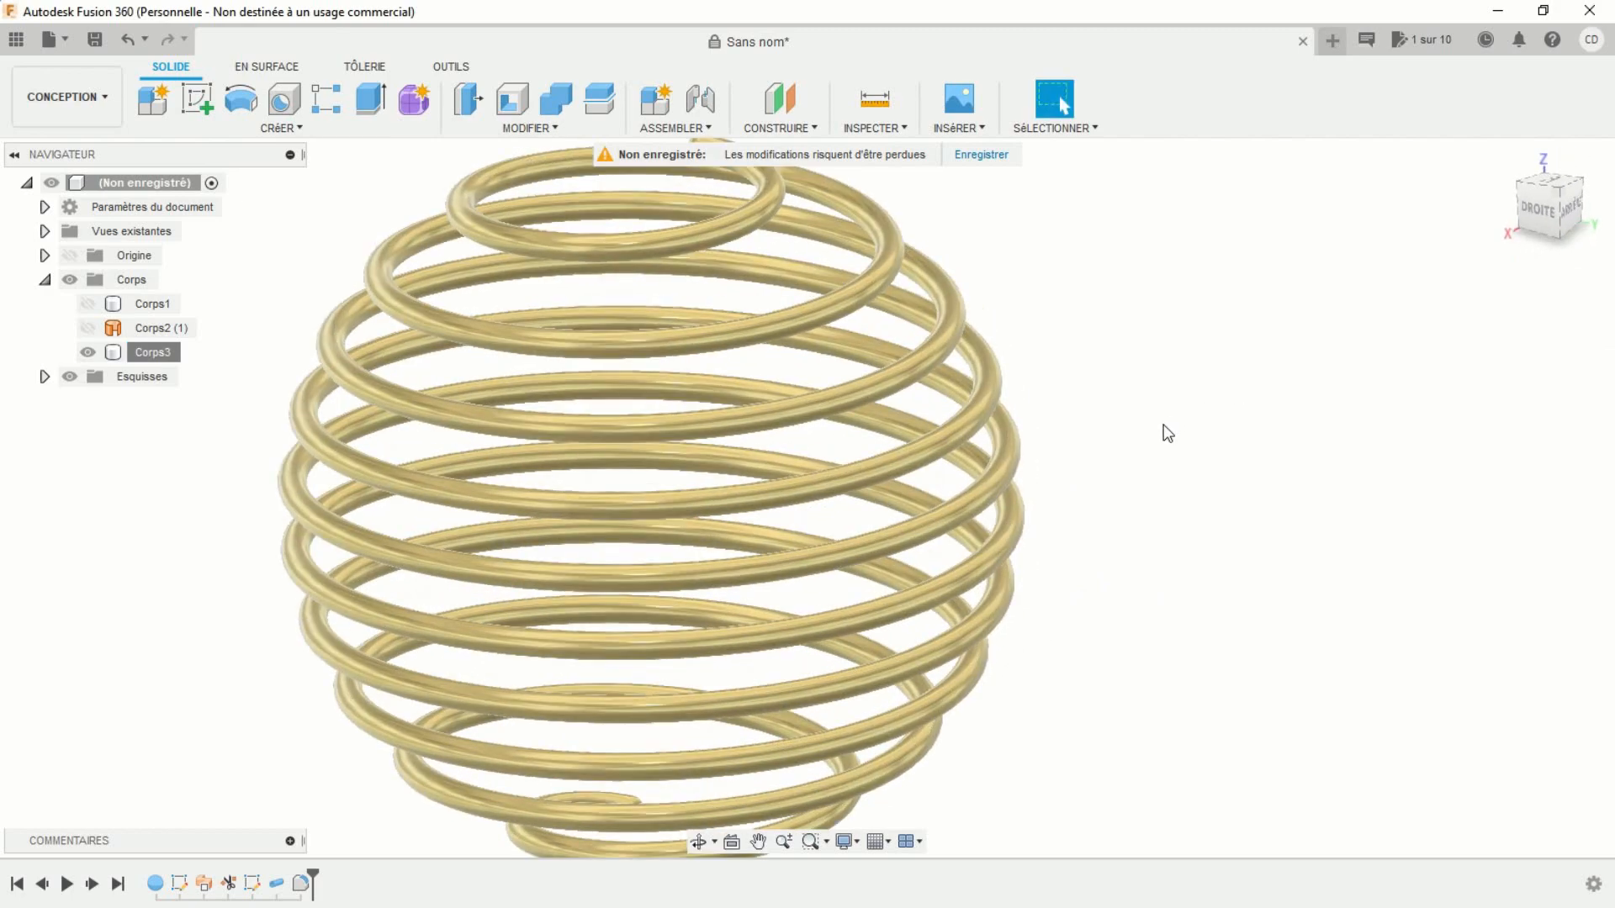
pyautogui.scroll(-3, 1165, 430)
pyautogui.moveTo(1128, 649)
pyautogui.keyDown('shift'); pyautogui.mouseDown(button='middle')
pyautogui.moveTo(1114, 514)
pyautogui.moveTo(1103, 664)
pyautogui.mouseUp(button='middle'); pyautogui.keyUp('shift')
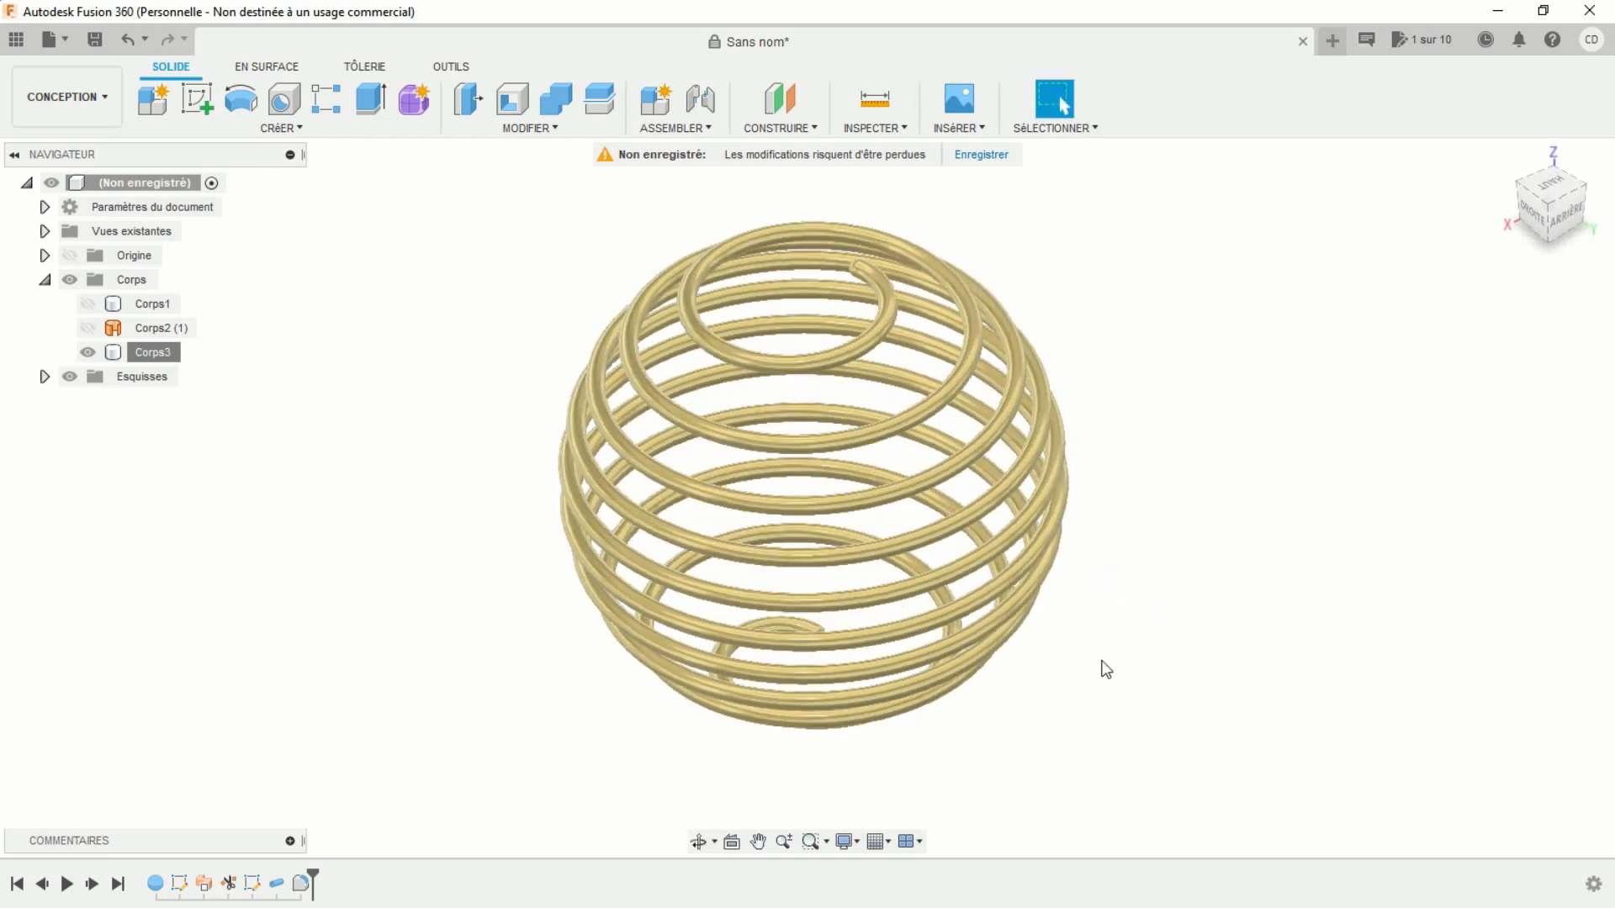
pyautogui.scroll(1, 1103, 656)
pyautogui.scroll(4, 1125, 600)
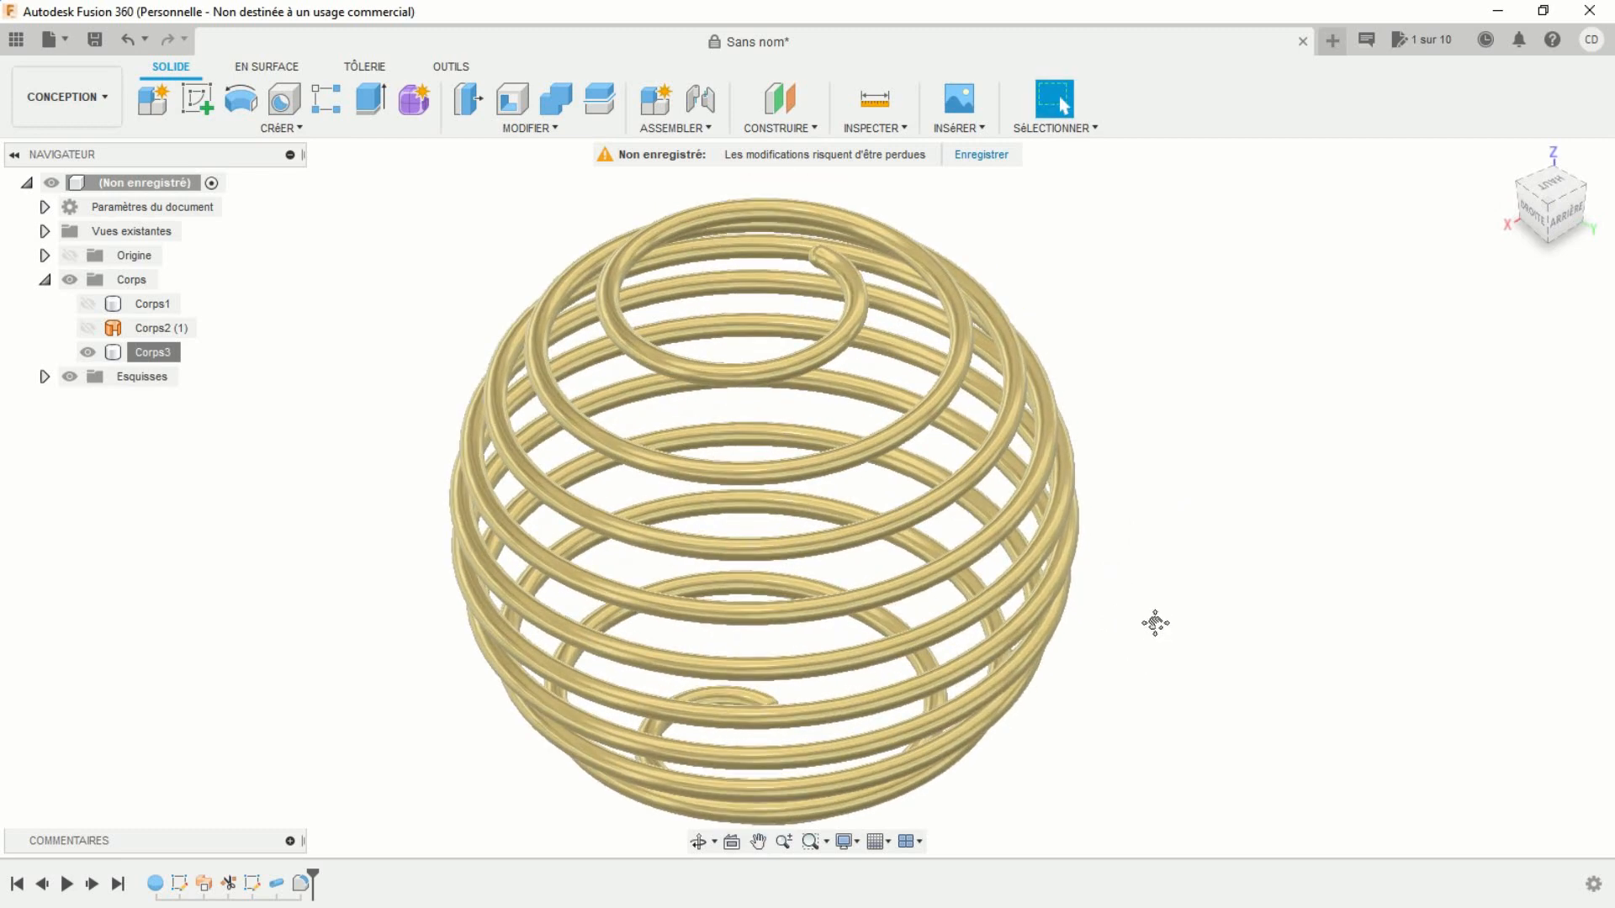
pyautogui.keyDown('shift'); pyautogui.moveTo(1113, 729); pyautogui.dragTo(938, 523, button='middle'); pyautogui.keyUp('shift')
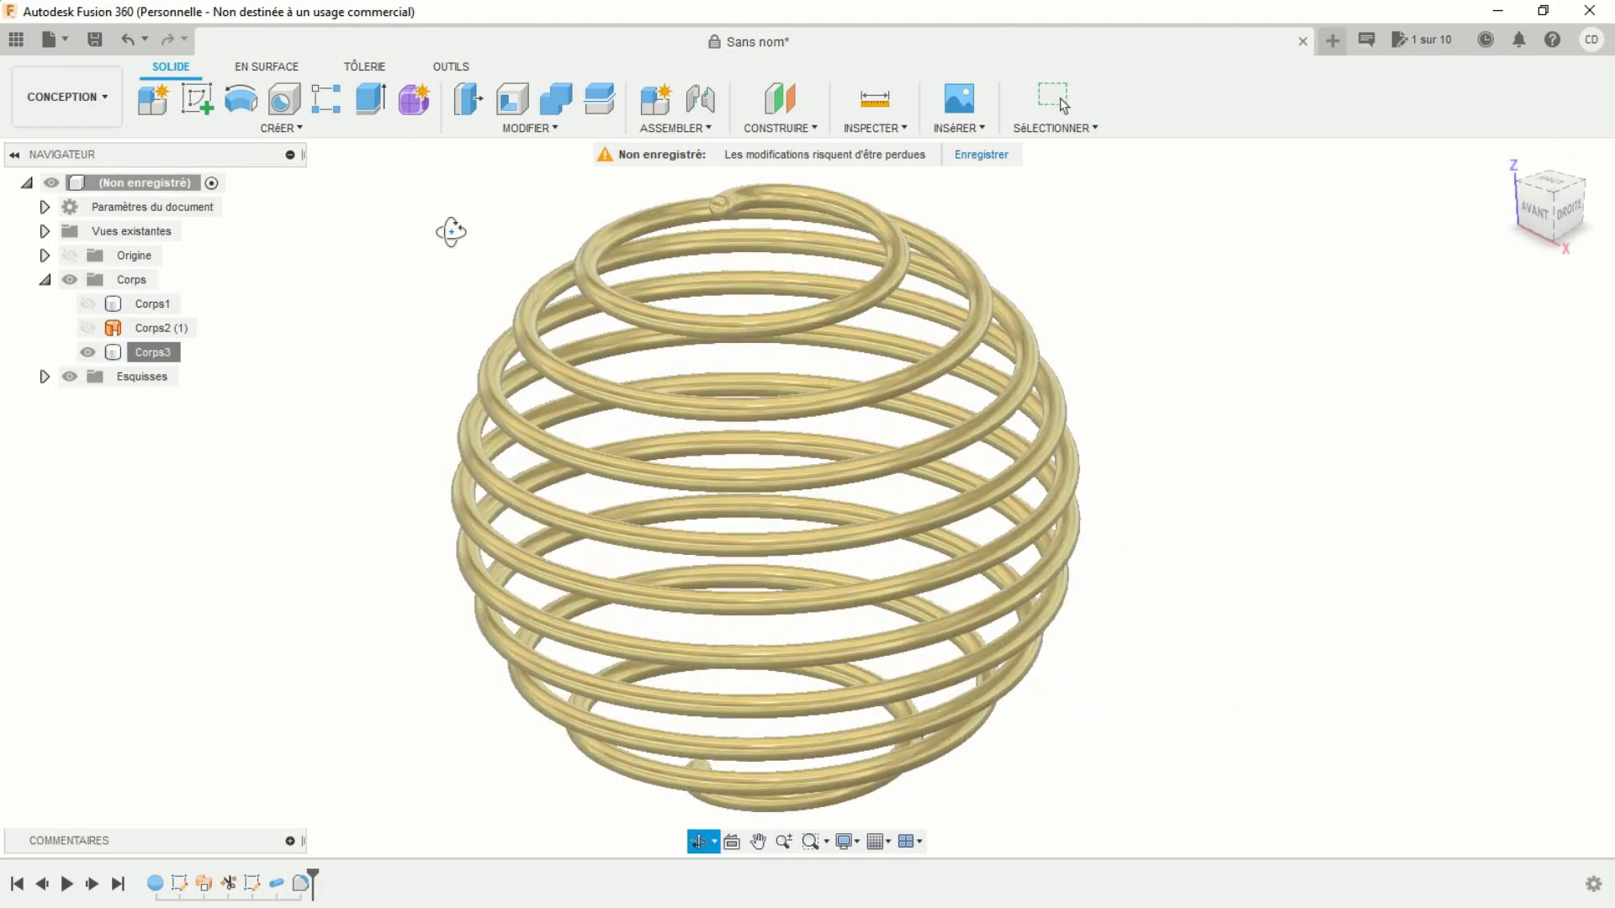
pyautogui.keyDown('shift'); pyautogui.moveTo(451, 231); pyautogui.dragTo(527, 528, button='middle'); pyautogui.keyUp('shift')
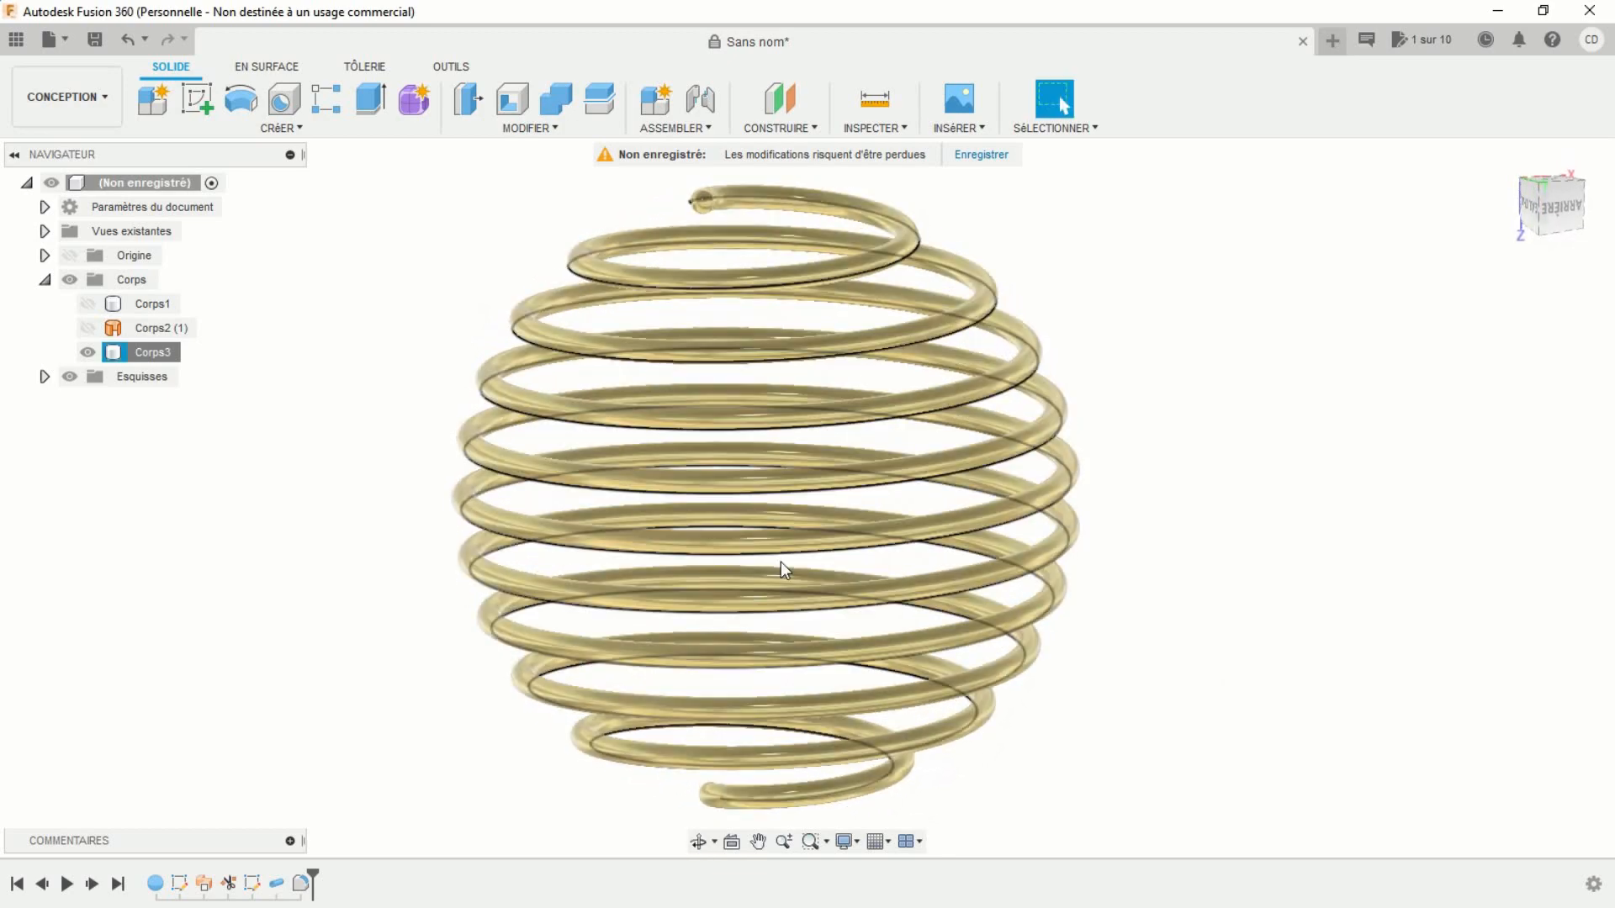
pyautogui.keyDown('shift'); pyautogui.moveTo(1164, 643); pyautogui.dragTo(688, 620, button='middle'); pyautogui.keyUp('shift')
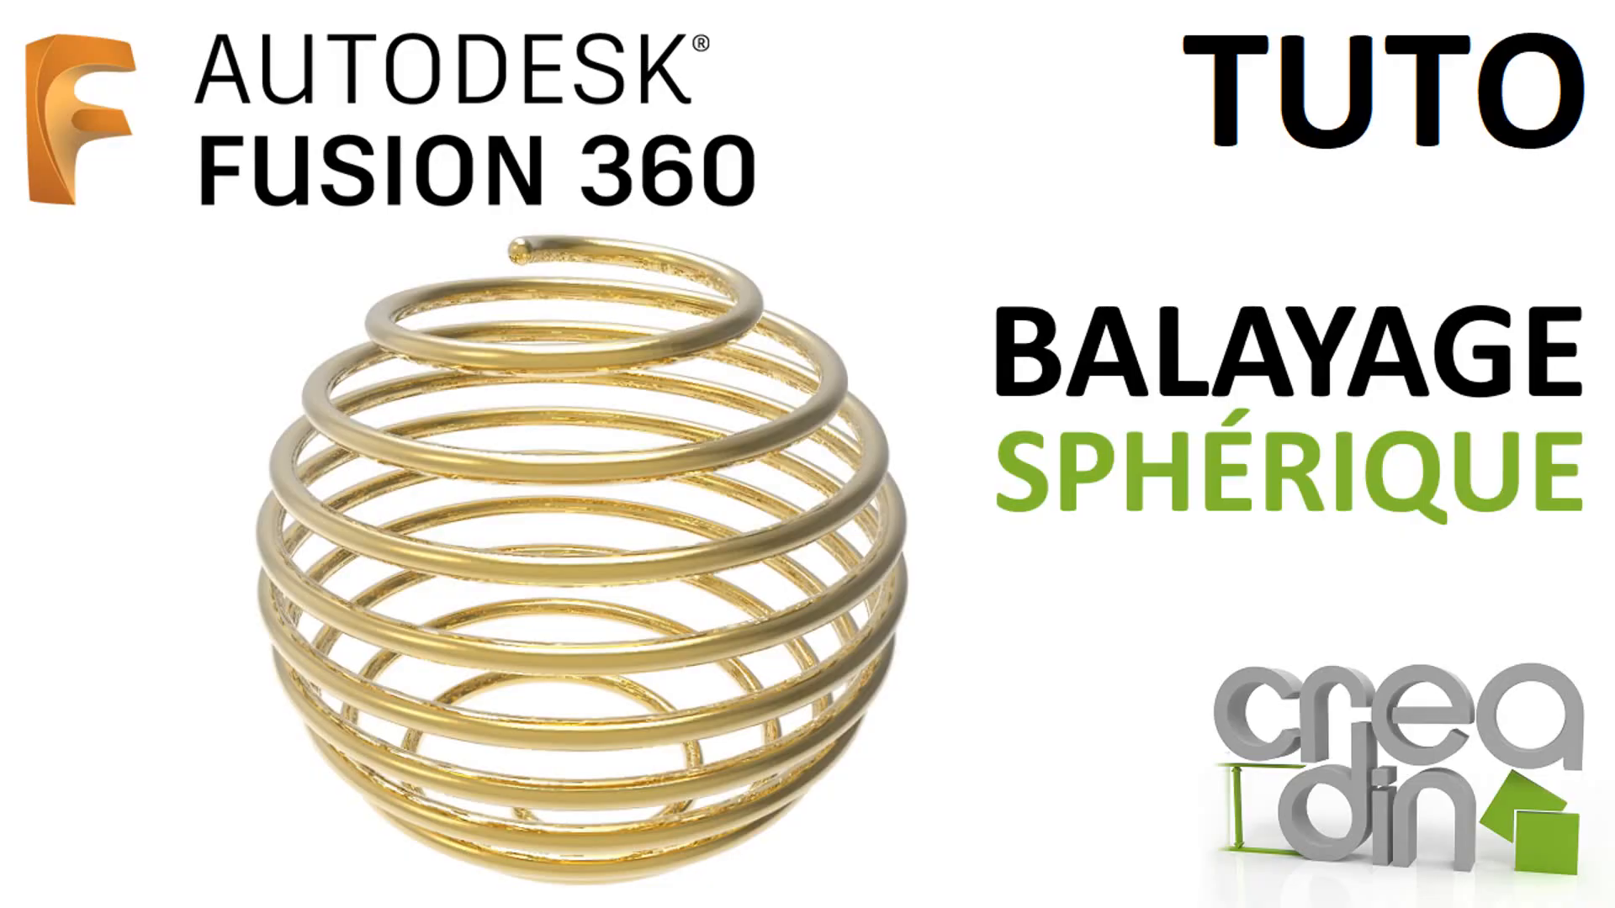